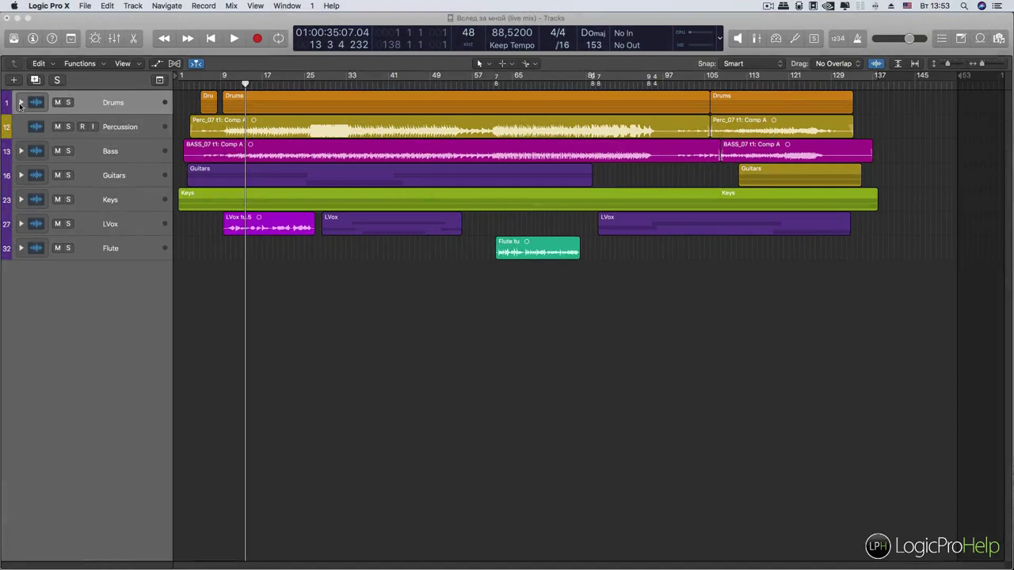
# - Expand the Drums track stack and go through its Kick, Snare, OH and DRUMS subtracks
pyautogui.click(20, 103)
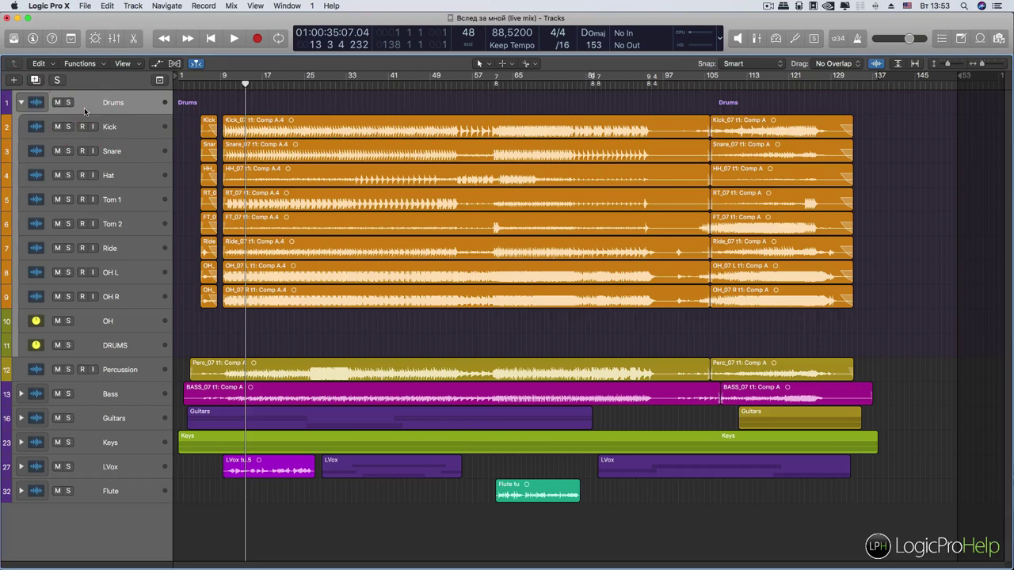
pyautogui.click(130, 129)
pyautogui.click(133, 153)
pyautogui.click(130, 129)
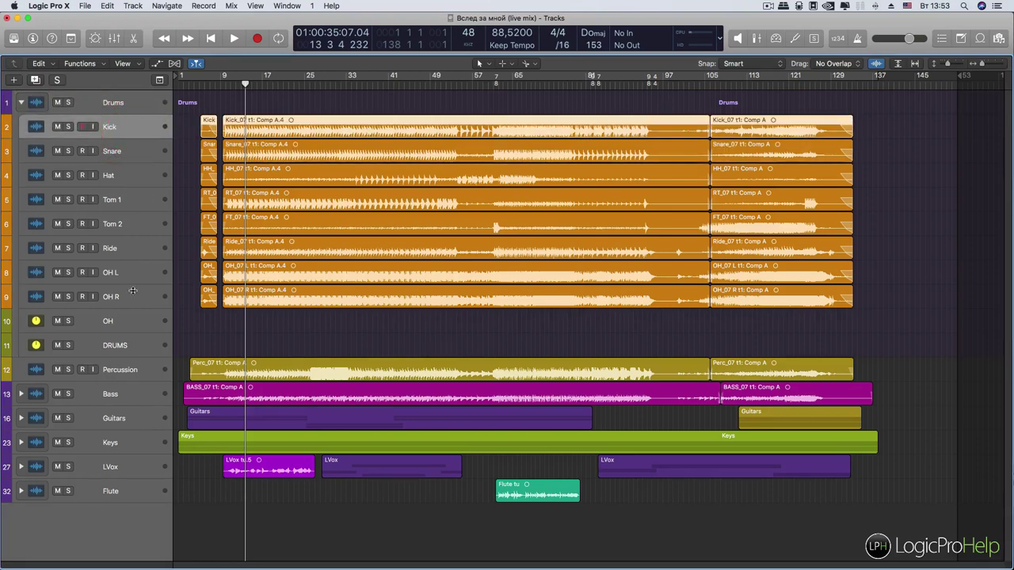
pyautogui.click(128, 319)
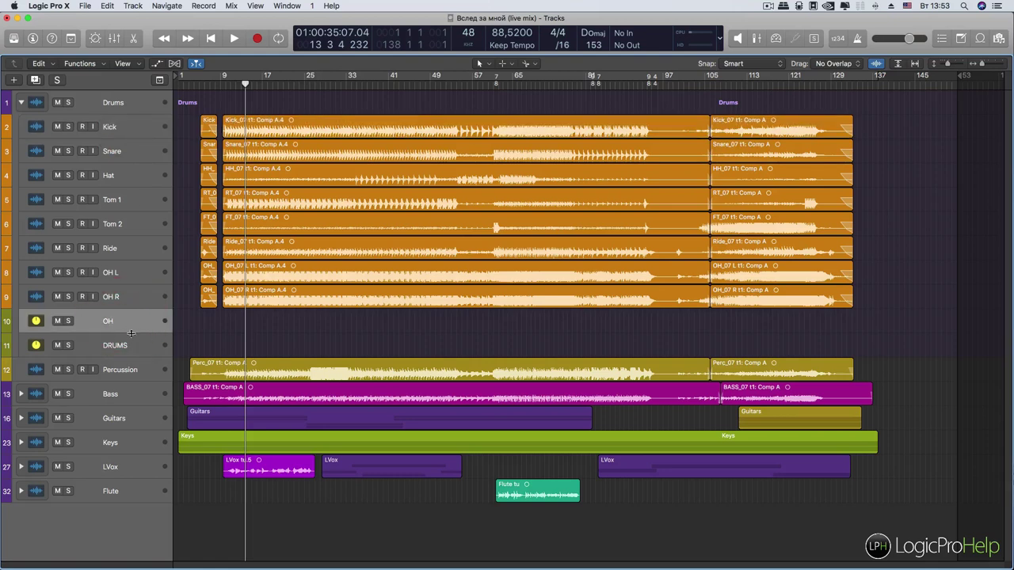
pyautogui.click(140, 342)
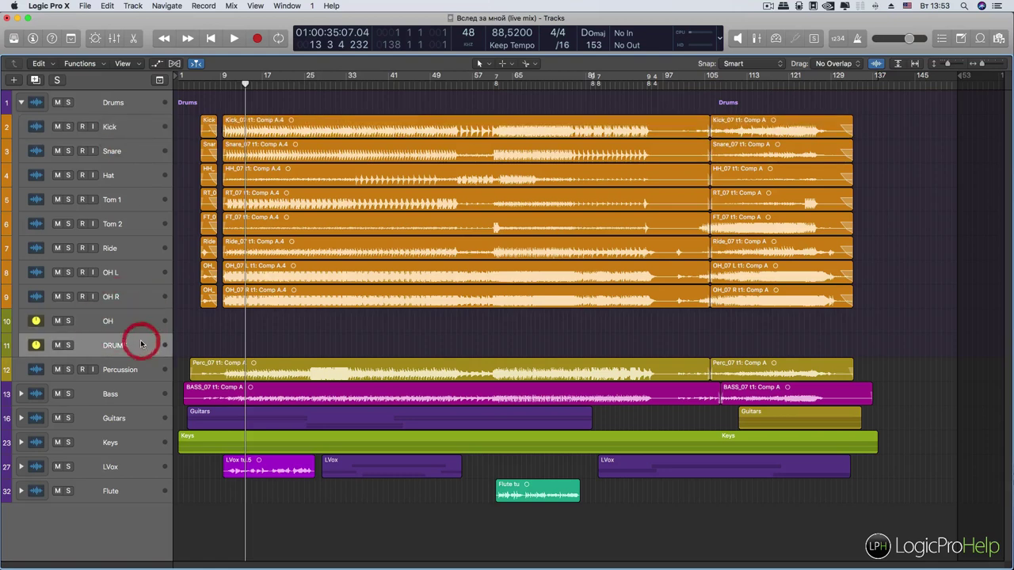
pyautogui.click(125, 324)
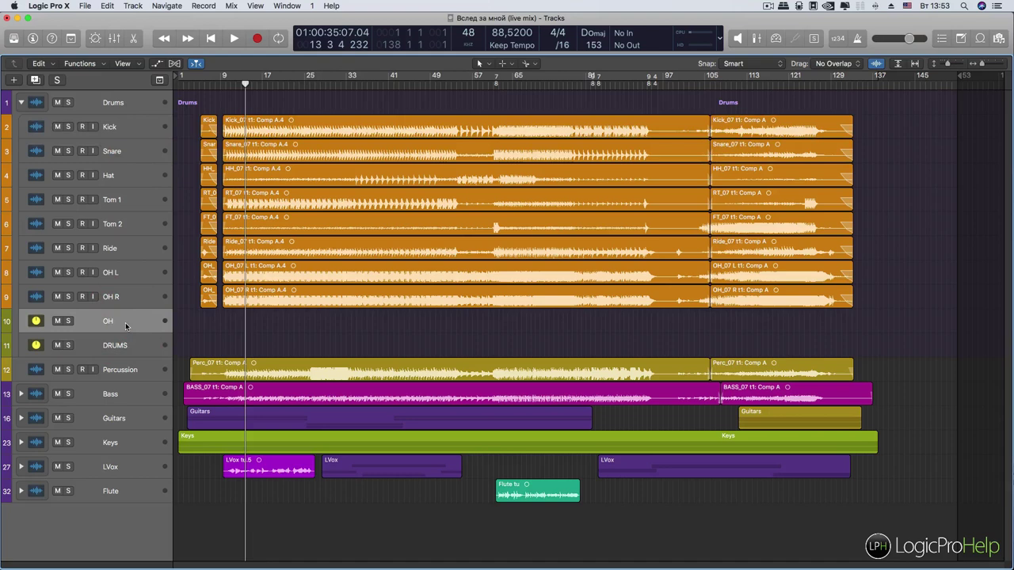
pyautogui.click(134, 130)
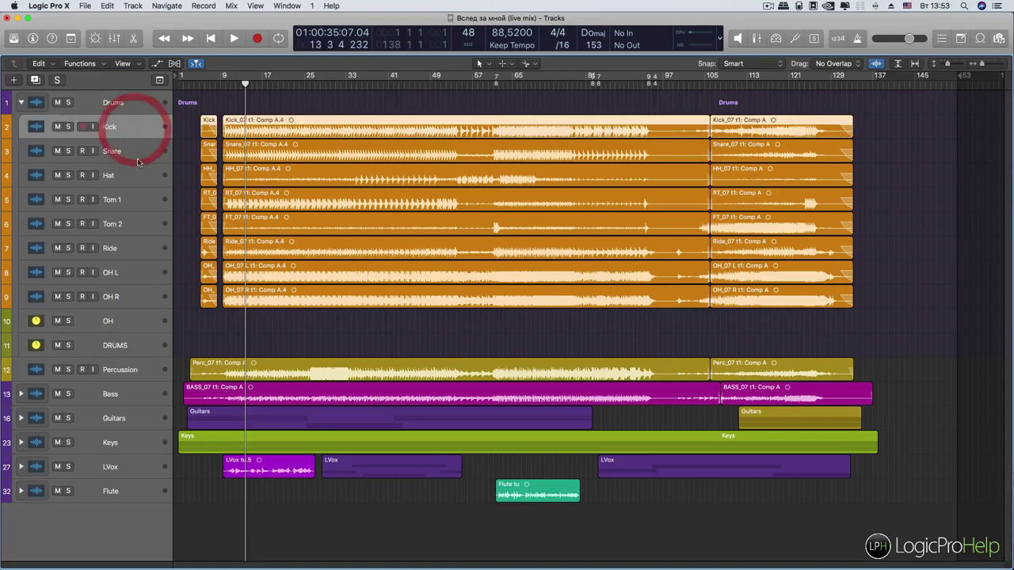
pyautogui.click(121, 327)
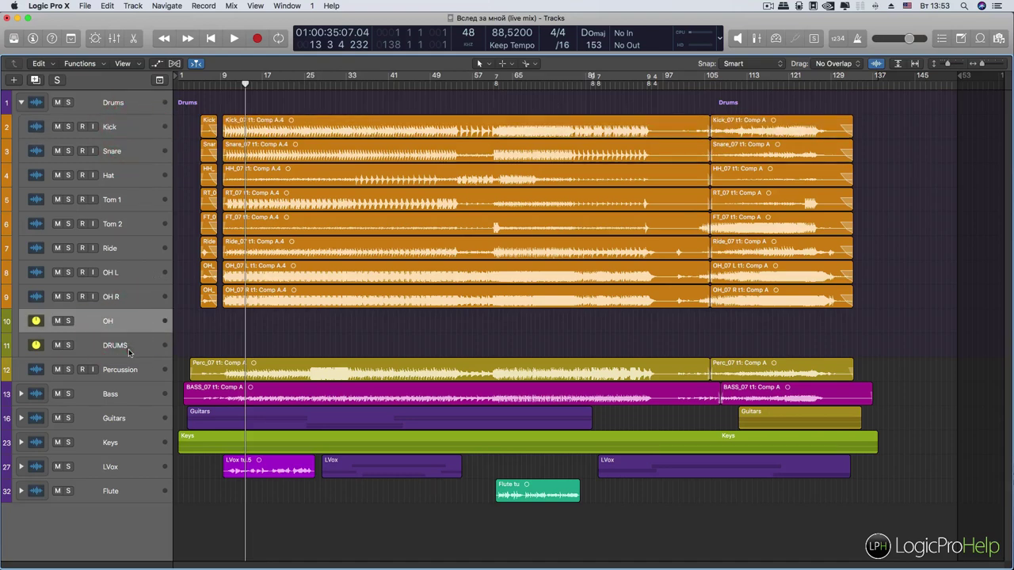
pyautogui.click(130, 348)
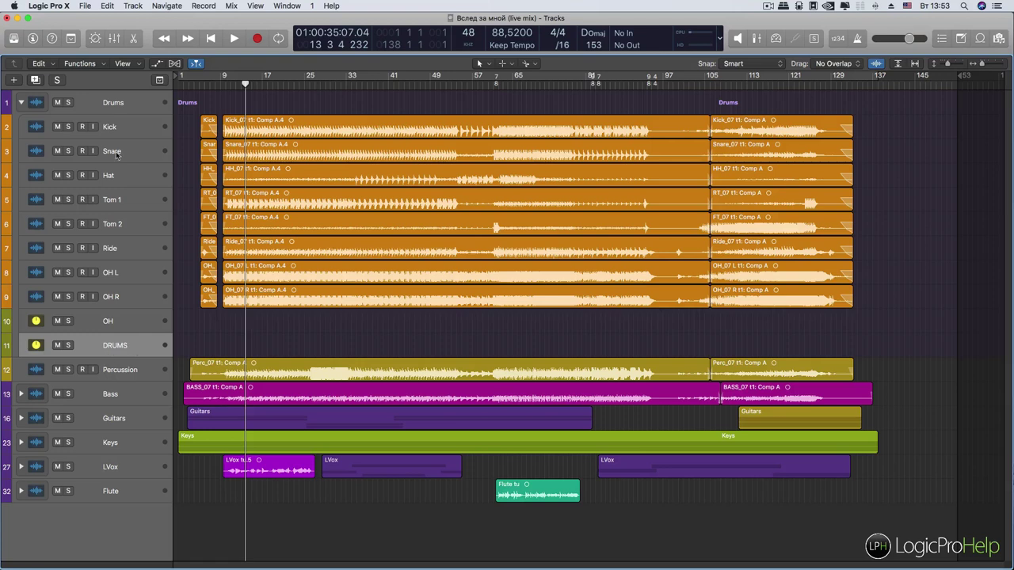
# - Check which track stack commands, such as Flatten Stack, are available for the Drums stack
pyautogui.click(124, 100)
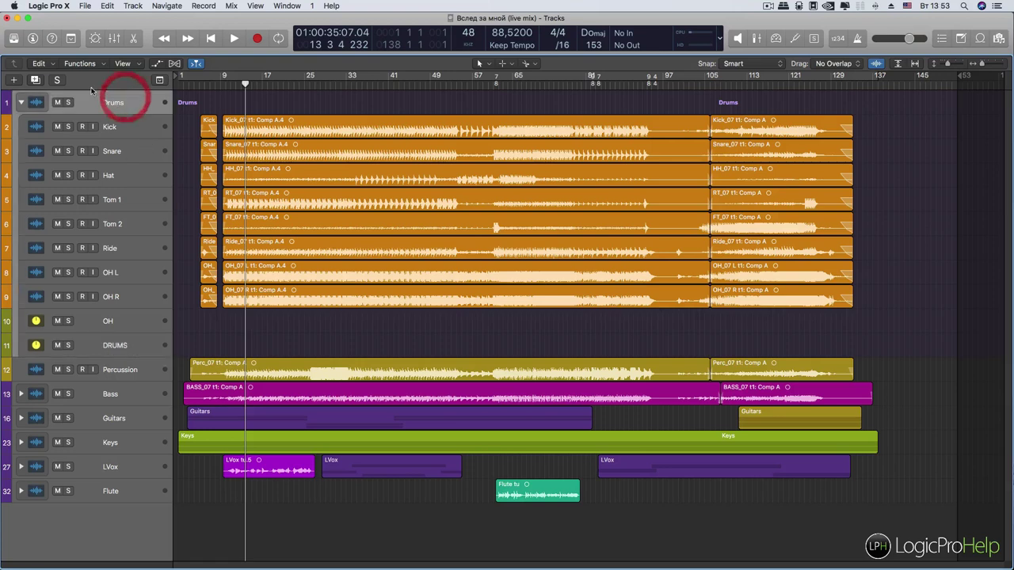
pyautogui.click(135, 7)
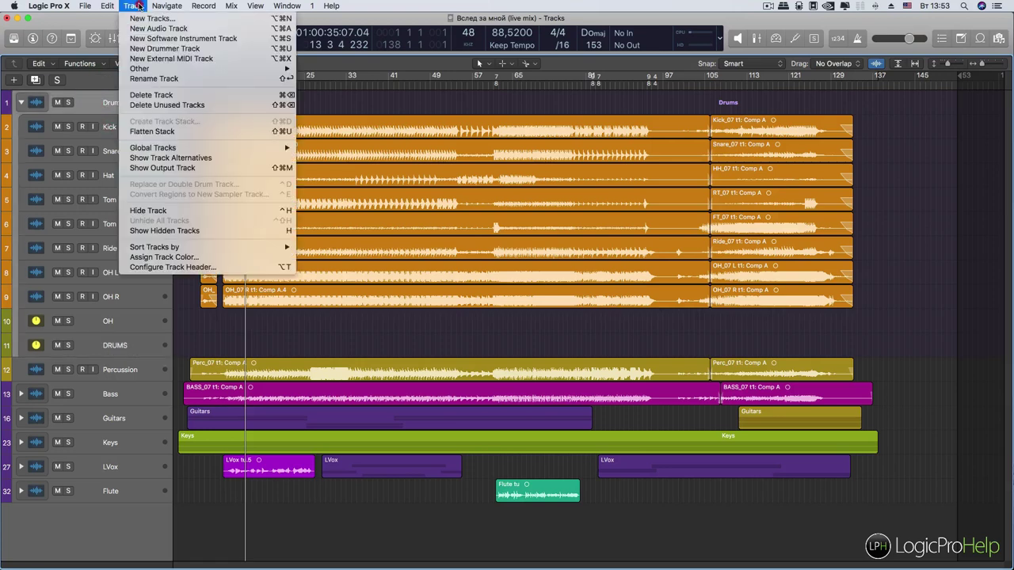
pyautogui.click(178, 124)
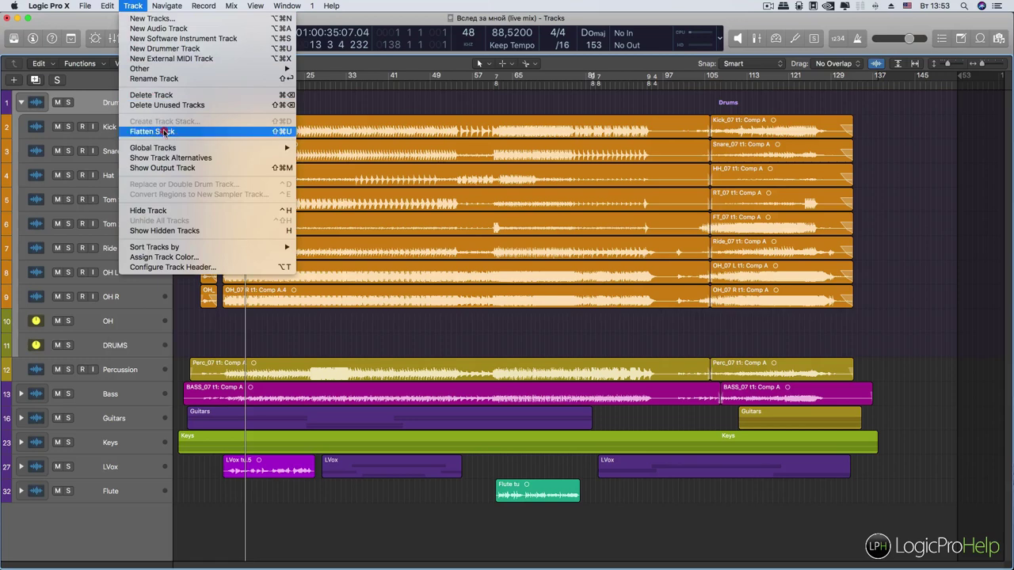
pyautogui.click(173, 123)
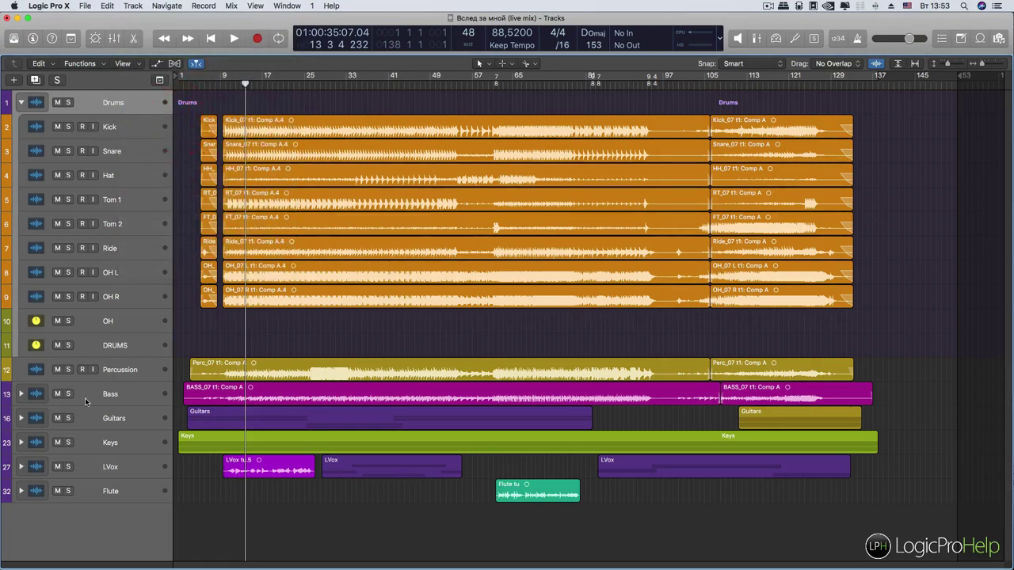
# - Start creating a track stack from the Percussion track, compare the Summing Stack and Folder Stack descriptions, and cancel
pyautogui.click(110, 376)
pyautogui.click(135, 7)
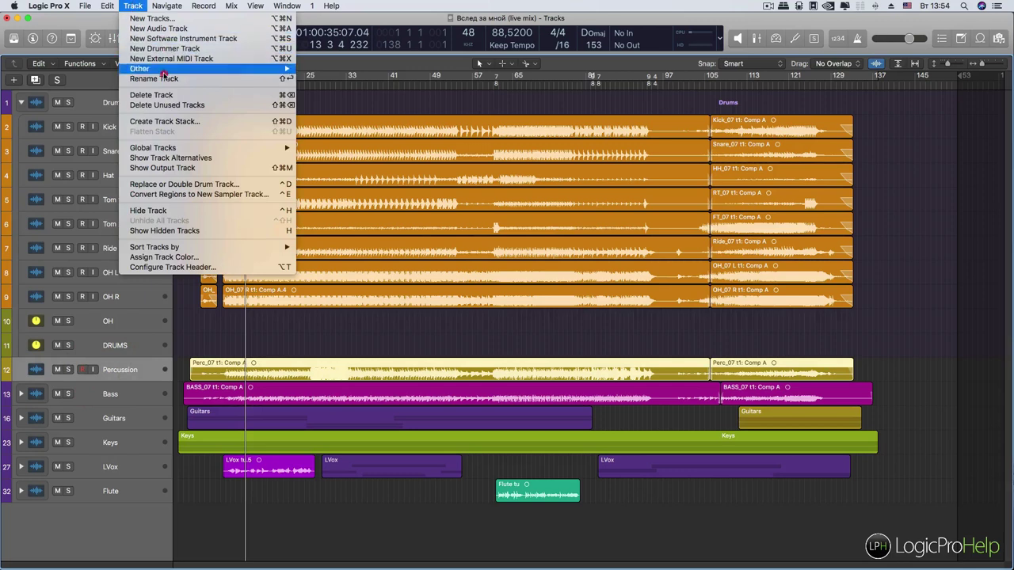
pyautogui.click(162, 121)
pyautogui.click(411, 63)
pyautogui.click(415, 82)
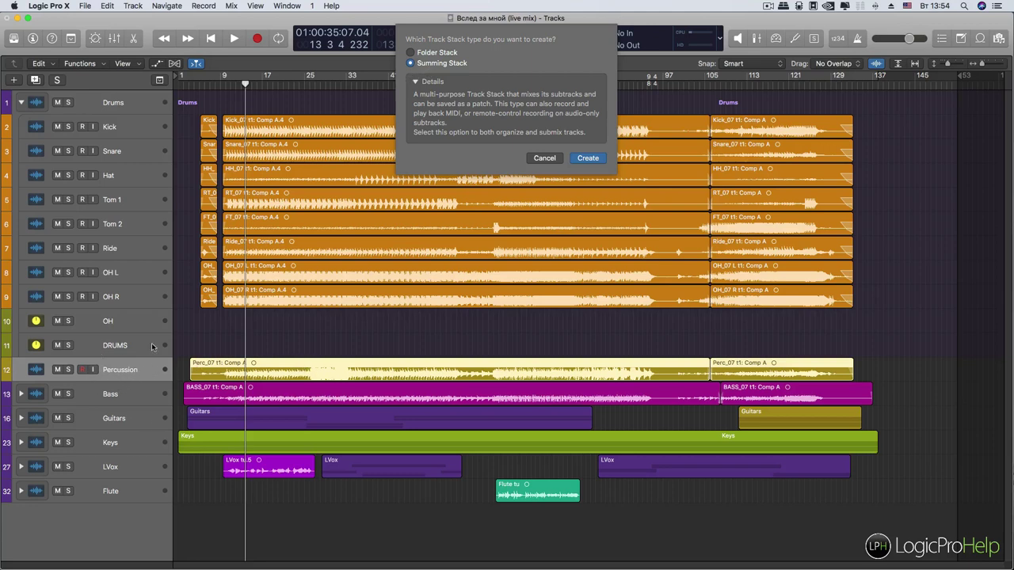
pyautogui.click(550, 159)
pyautogui.click(412, 52)
pyautogui.click(537, 159)
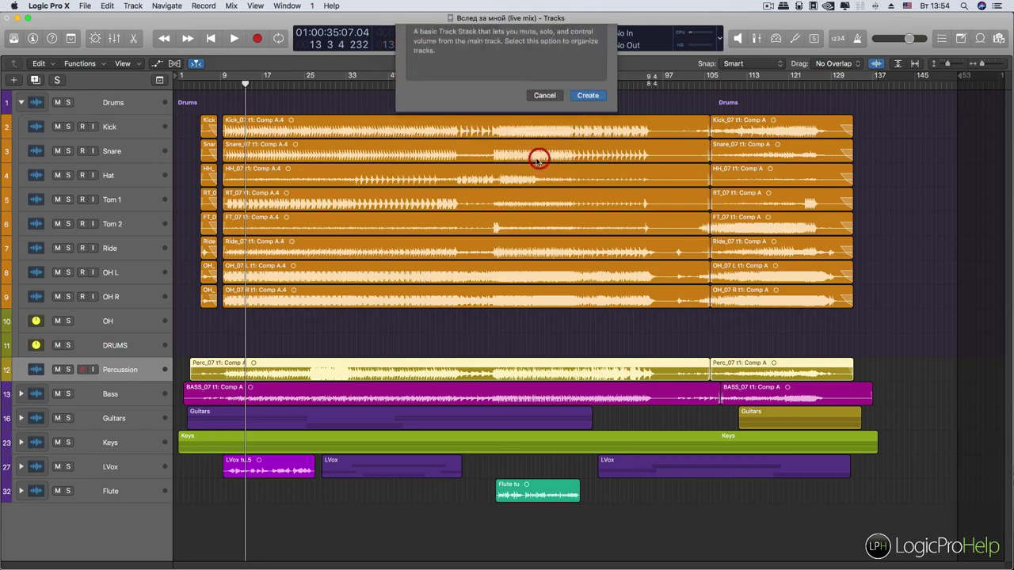
# - Select the DRUMS aux track, show the mixer and enlarge it so the full channel strips fit
pyautogui.click(126, 345)
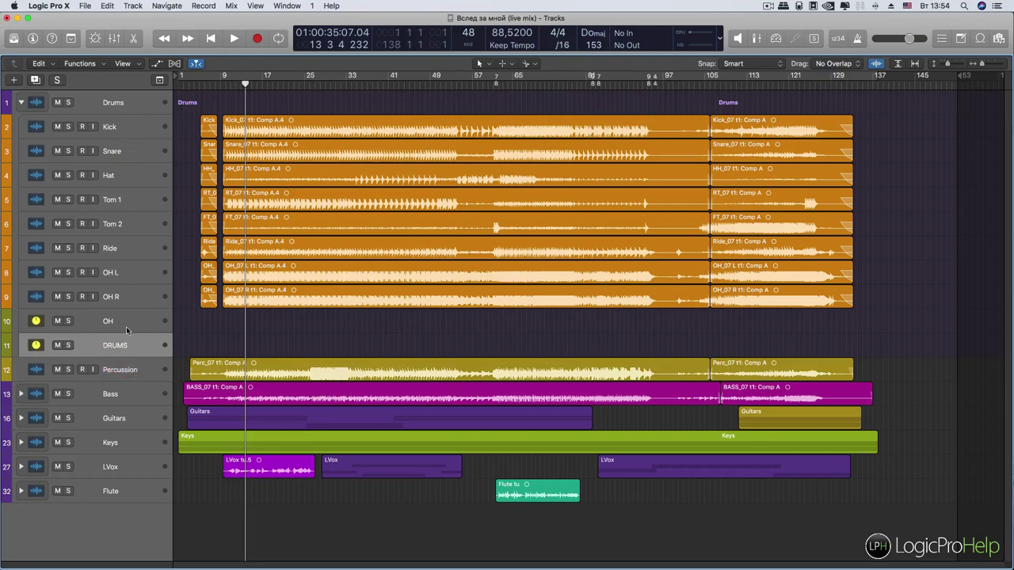
pyautogui.click(118, 126)
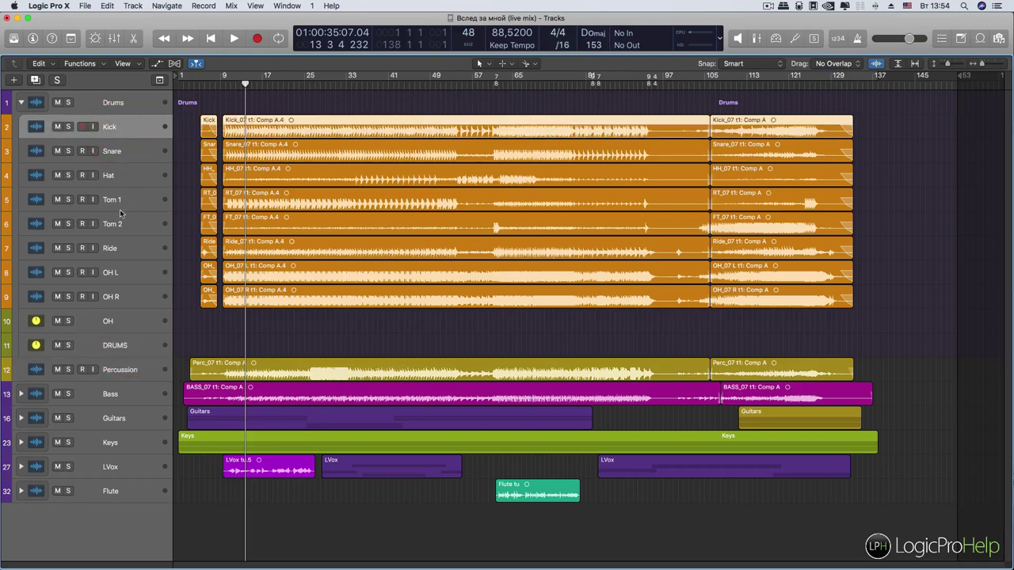
pyautogui.click(114, 349)
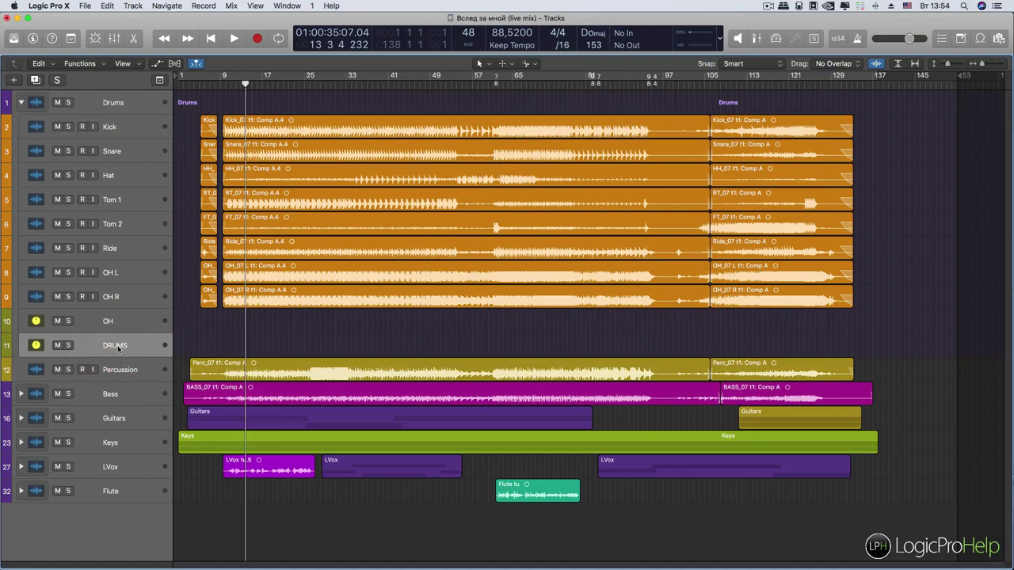
pyautogui.click(114, 38)
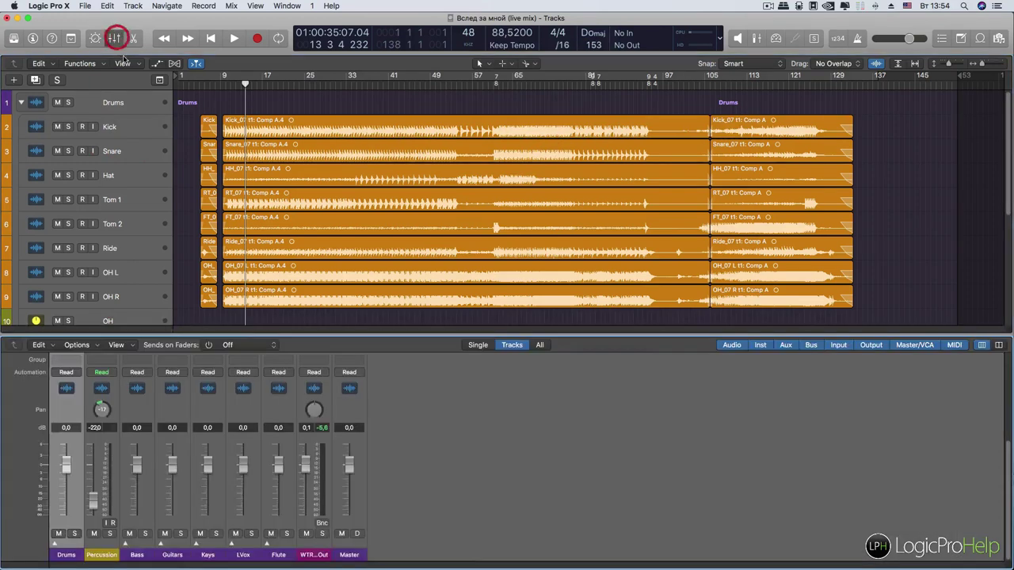
pyautogui.moveTo(351, 336); pyautogui.dragTo(348, 189)
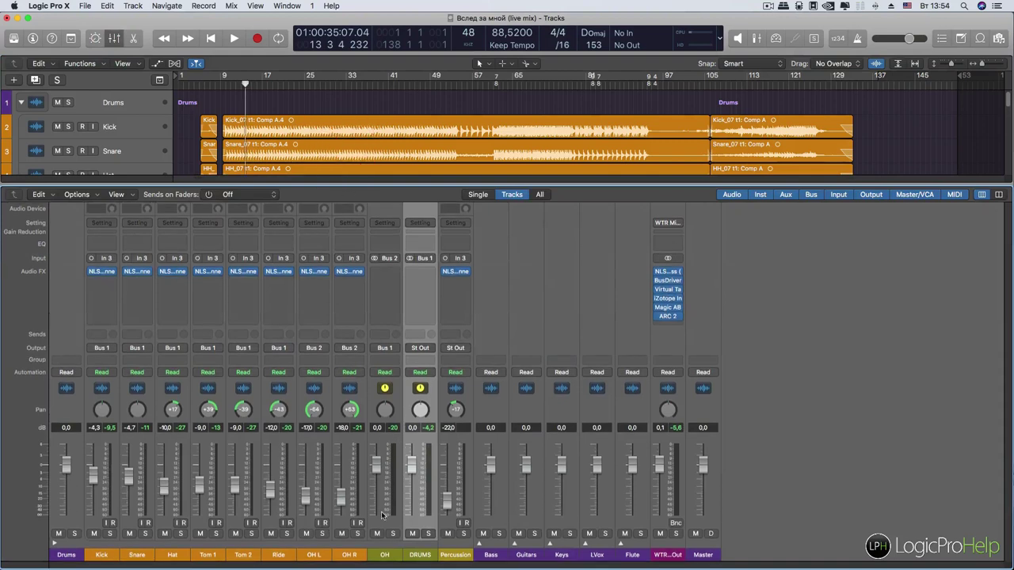
# - Select the Kick through OH R channels, inspect their bus output options without changing the routing, and hide the mixer
pyautogui.click(114, 557)
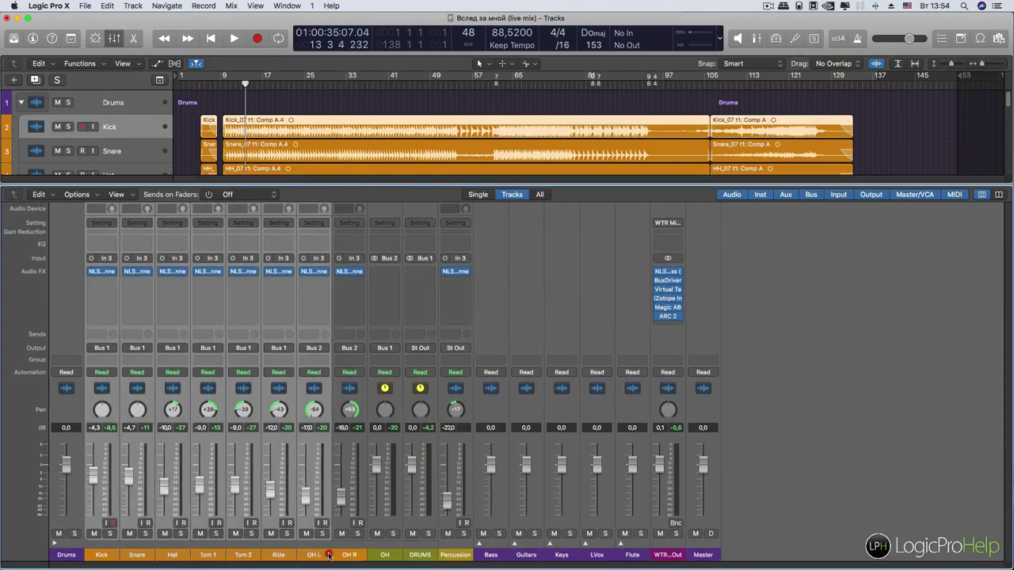
pyautogui.click(105, 349)
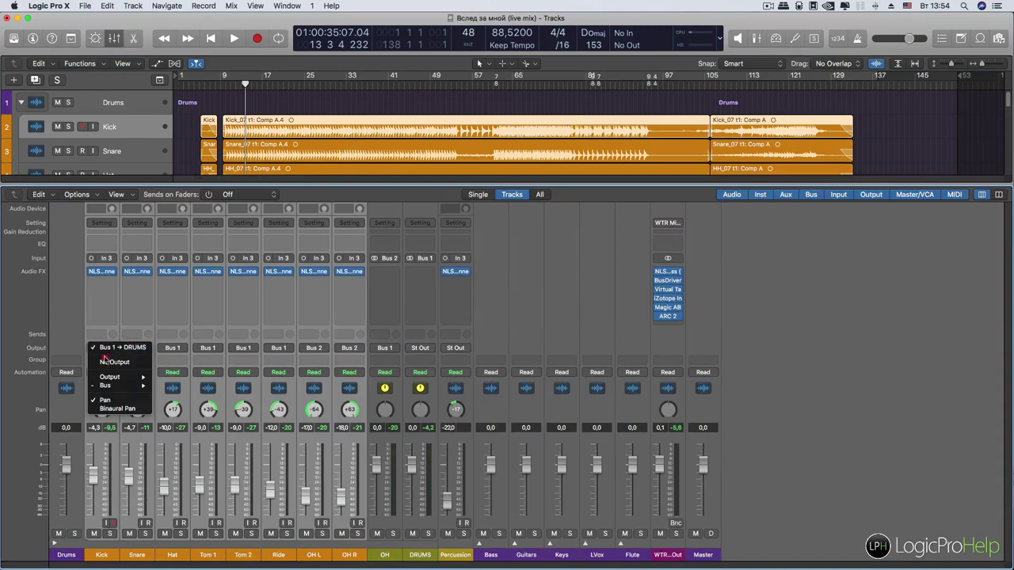
pyautogui.moveTo(118, 385)
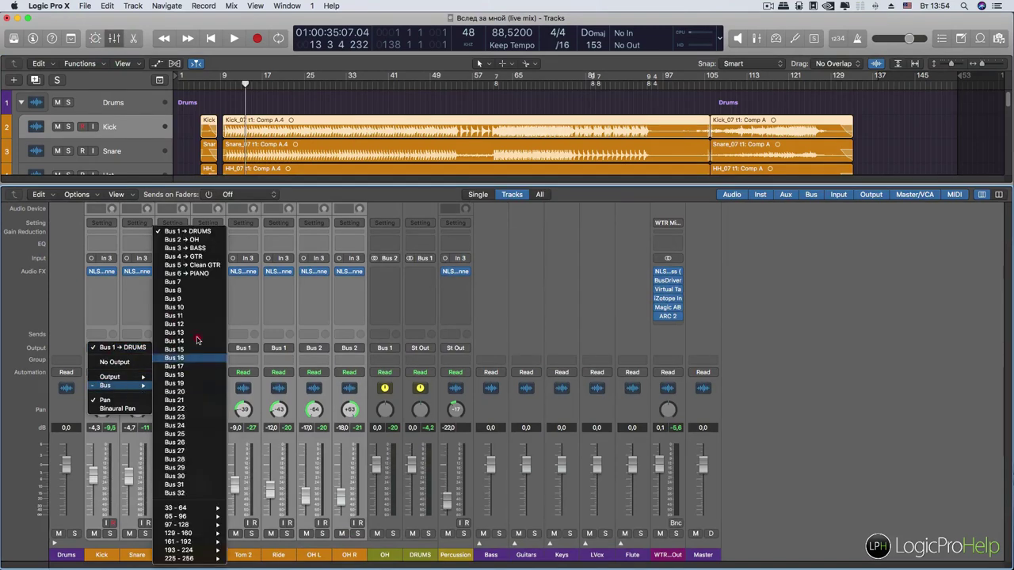
pyautogui.click(363, 243)
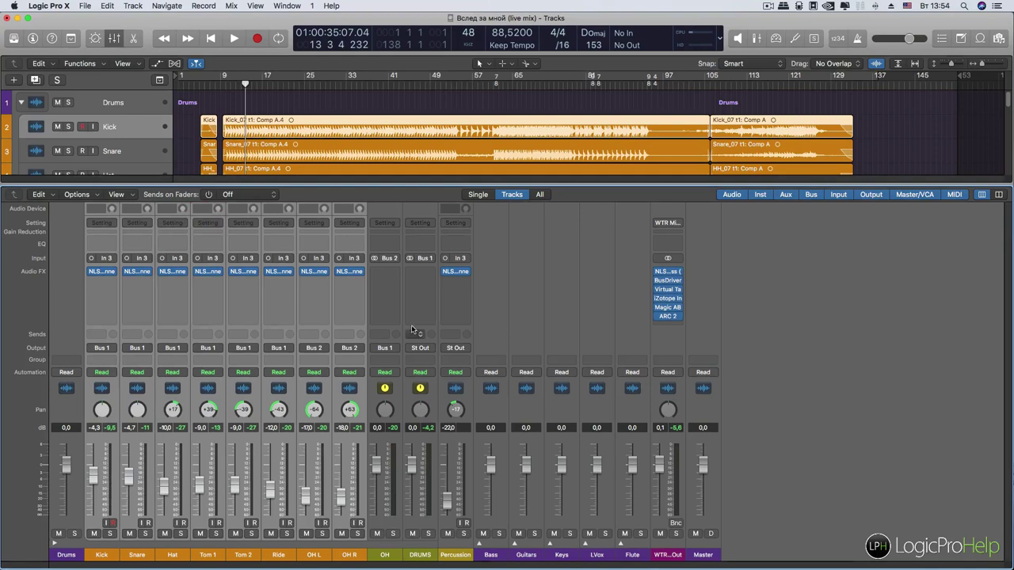
pyautogui.click(115, 38)
# - Briefly expand and collapse the Bass stack, and inspect the OH and DRUMS aux tracks in the Drums stack
pyautogui.click(114, 346)
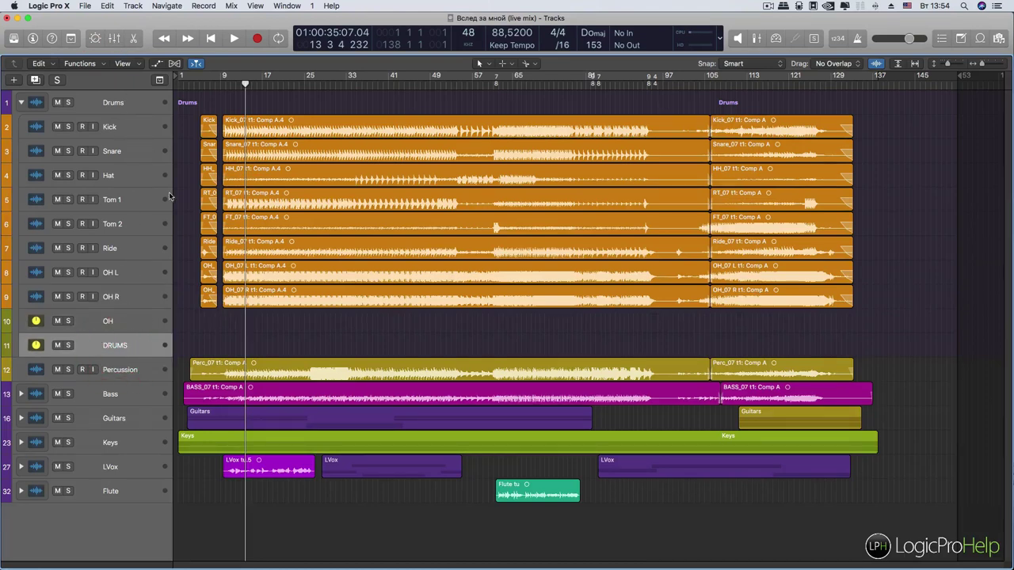
pyautogui.click(22, 394)
pyautogui.click(21, 394)
pyautogui.click(140, 327)
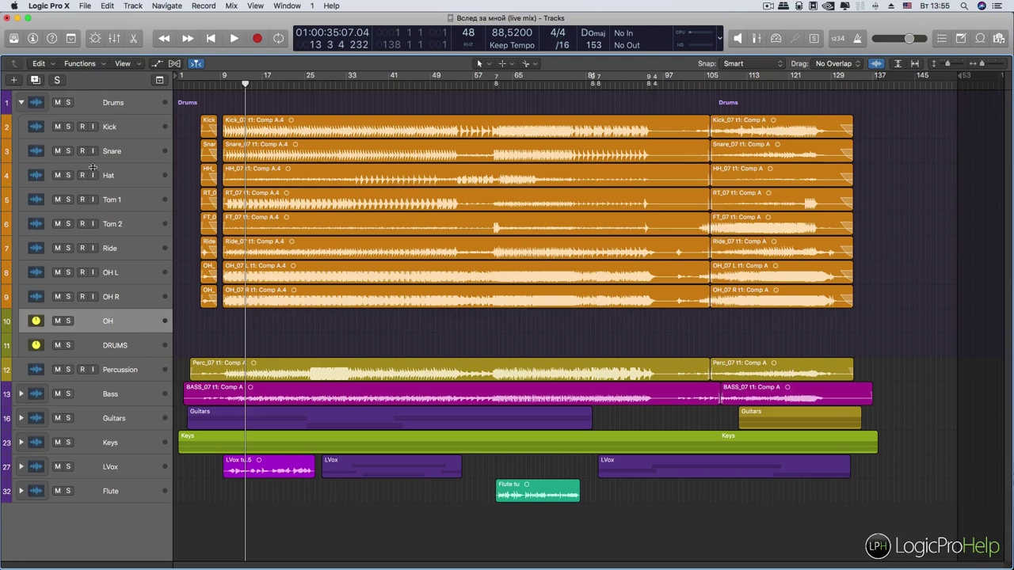
pyautogui.click(90, 324)
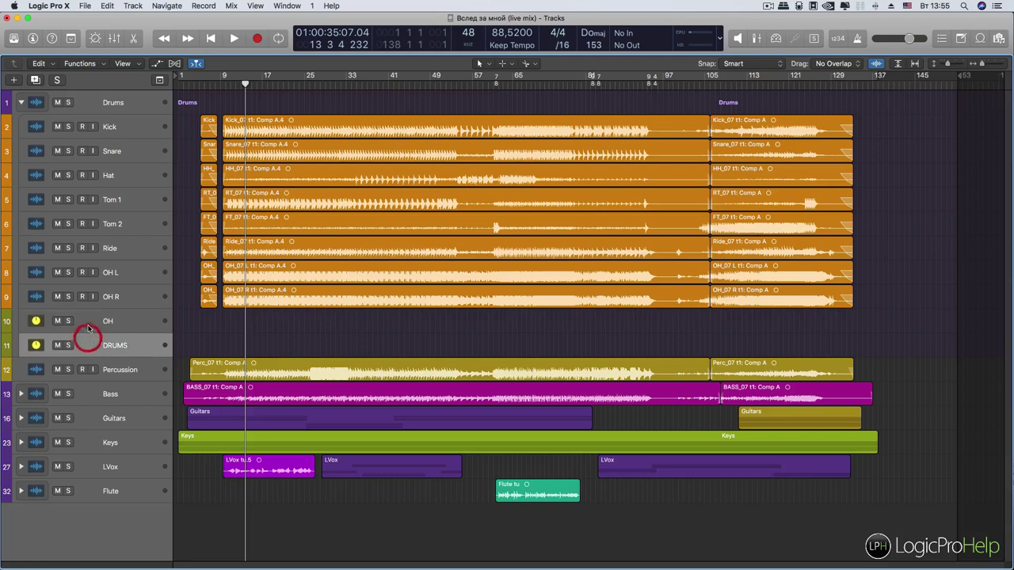
# - Toggle the Drums stack between collapsed and expanded, select its OH aux track, and leave the stack collapsed
pyautogui.click(20, 102)
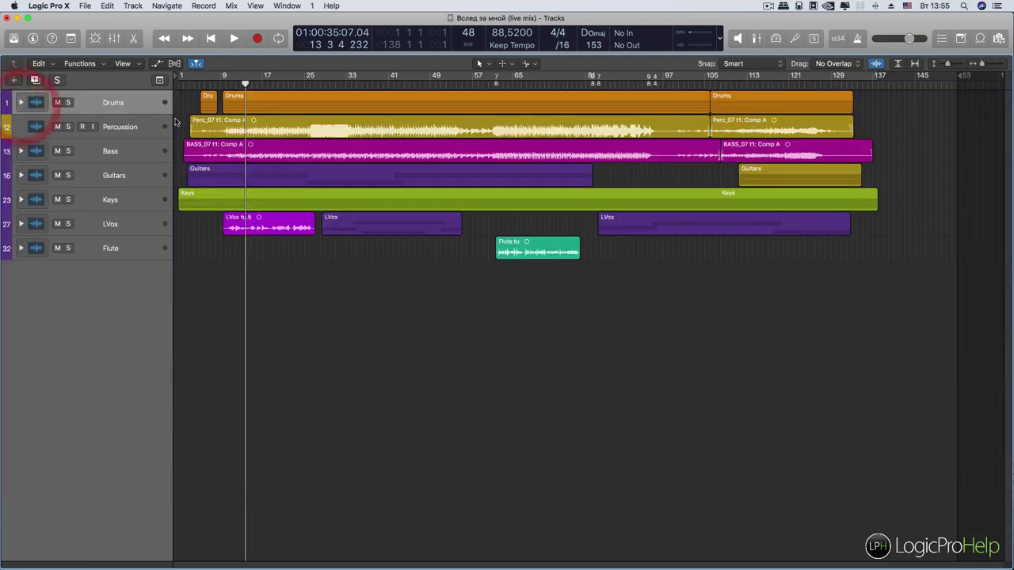
pyautogui.click(87, 102)
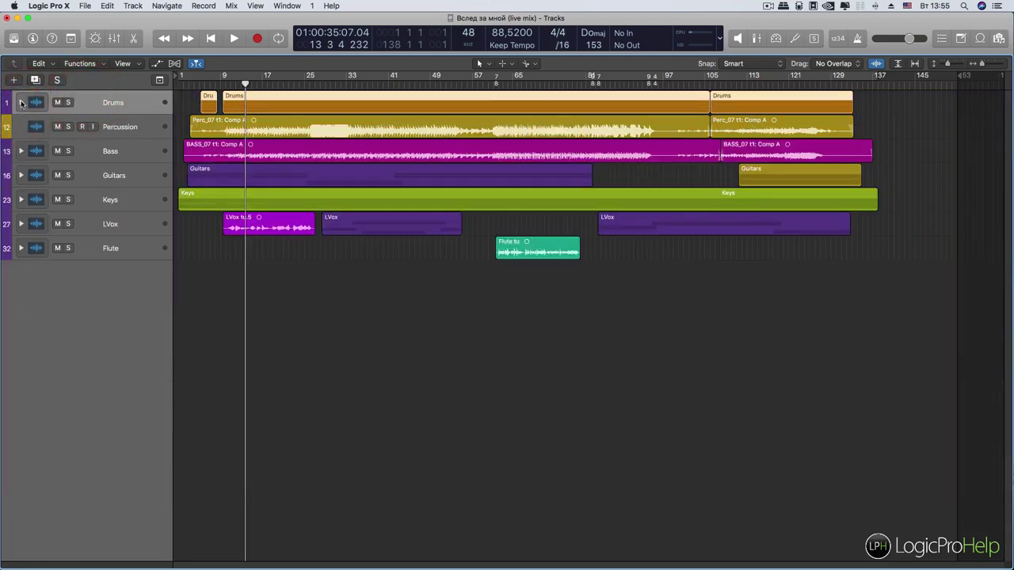
pyautogui.click(21, 102)
pyautogui.click(21, 102)
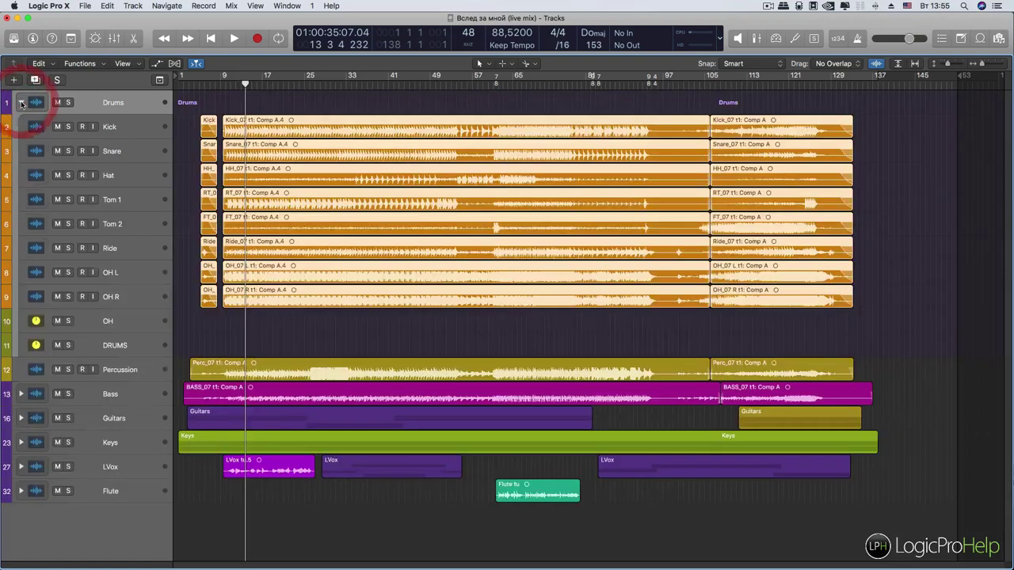
pyautogui.click(20, 103)
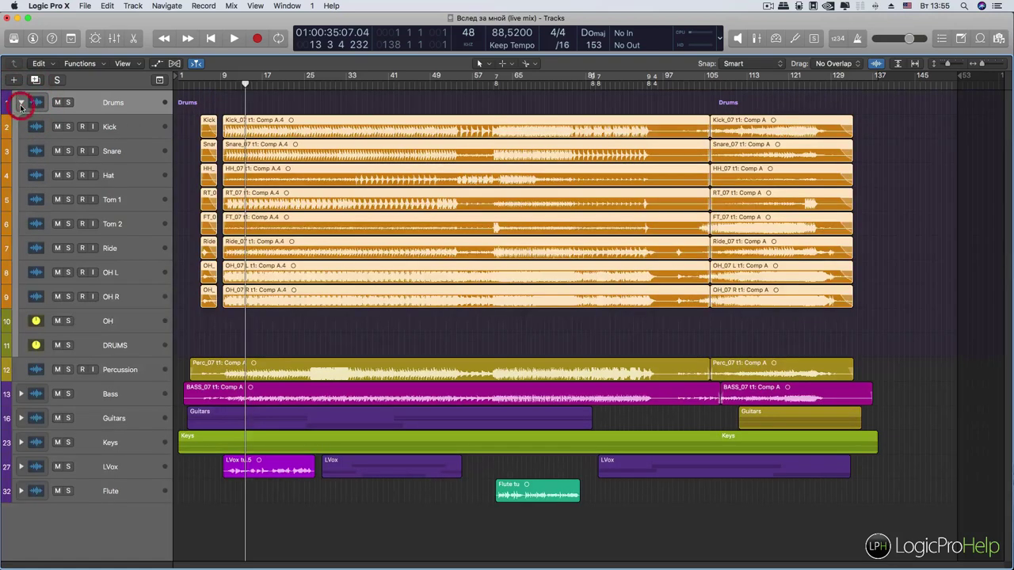
pyautogui.click(20, 103)
pyautogui.click(21, 103)
pyautogui.click(135, 322)
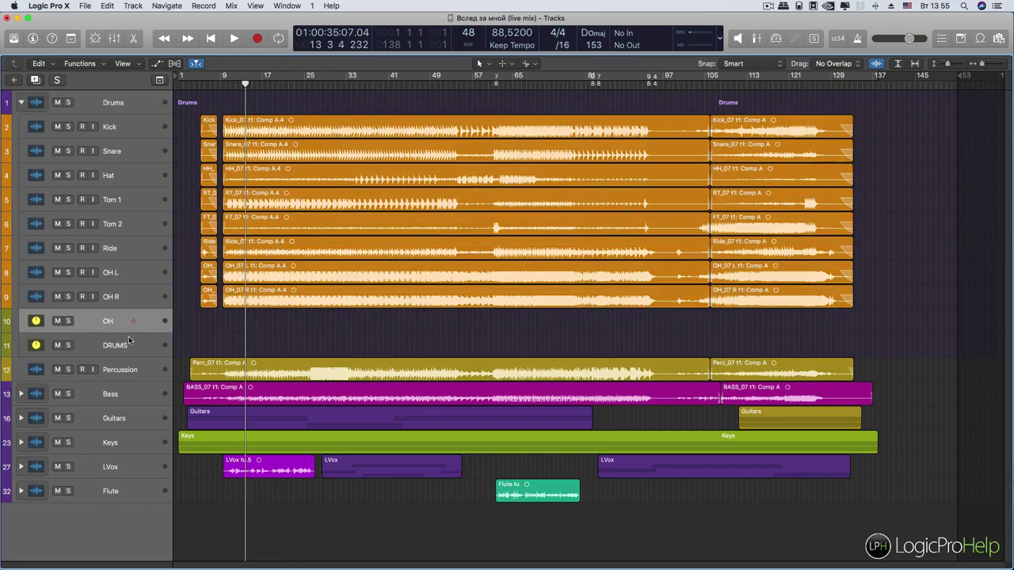
pyautogui.click(20, 103)
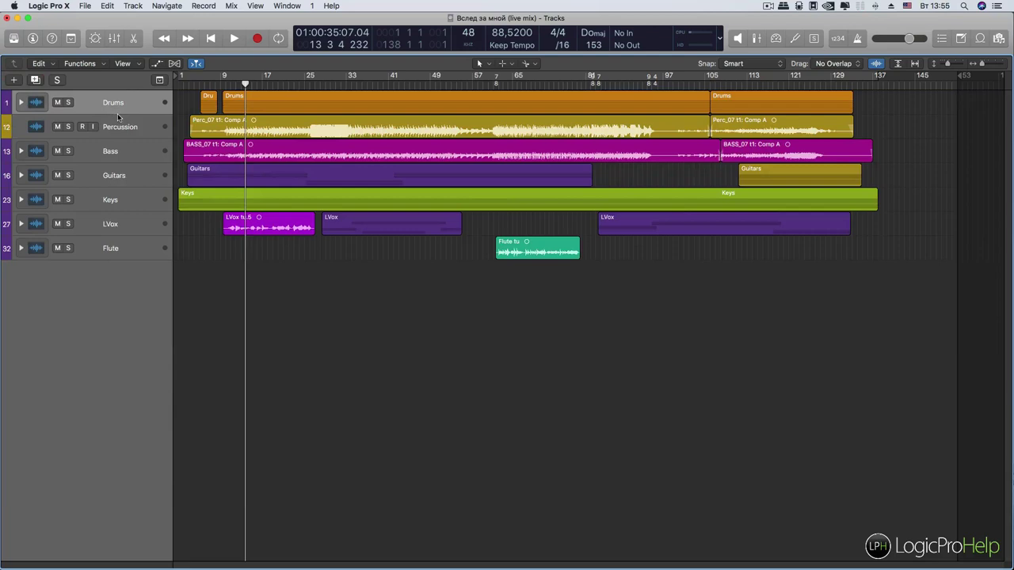
# - Mute and unmute the whole Drums stack, and expand and collapse it once more
pyautogui.click(57, 103)
pyautogui.click(57, 103)
pyautogui.click(20, 103)
pyautogui.click(21, 103)
# - Show the mixer, try moving the Drums stack's fader, and reset it to 0.0 dB
pyautogui.click(114, 38)
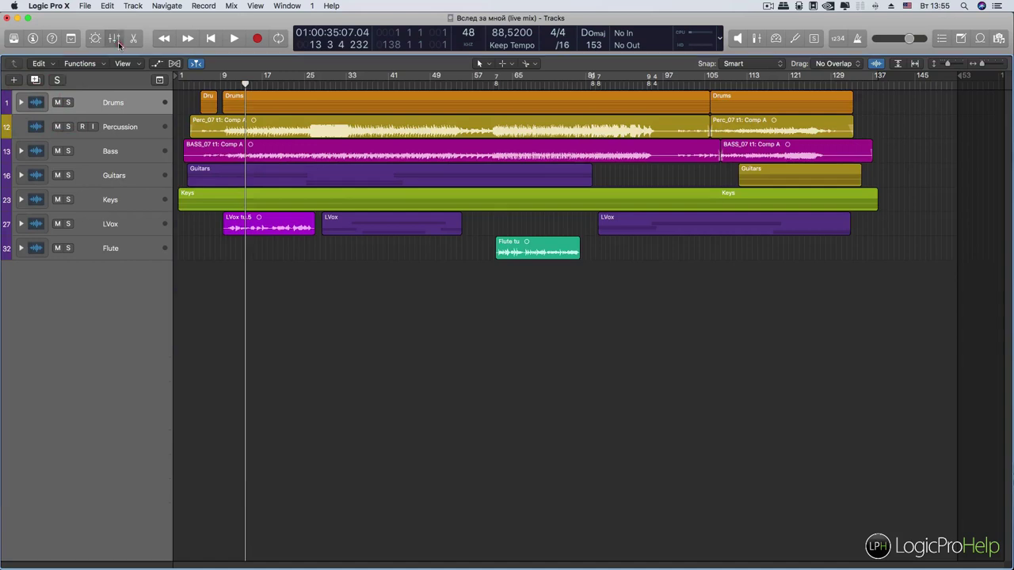
pyautogui.moveTo(65, 461); pyautogui.dragTo(67, 465)
pyautogui.keyDown('alt'); pyautogui.click(68, 463); pyautogui.keyUp('alt')
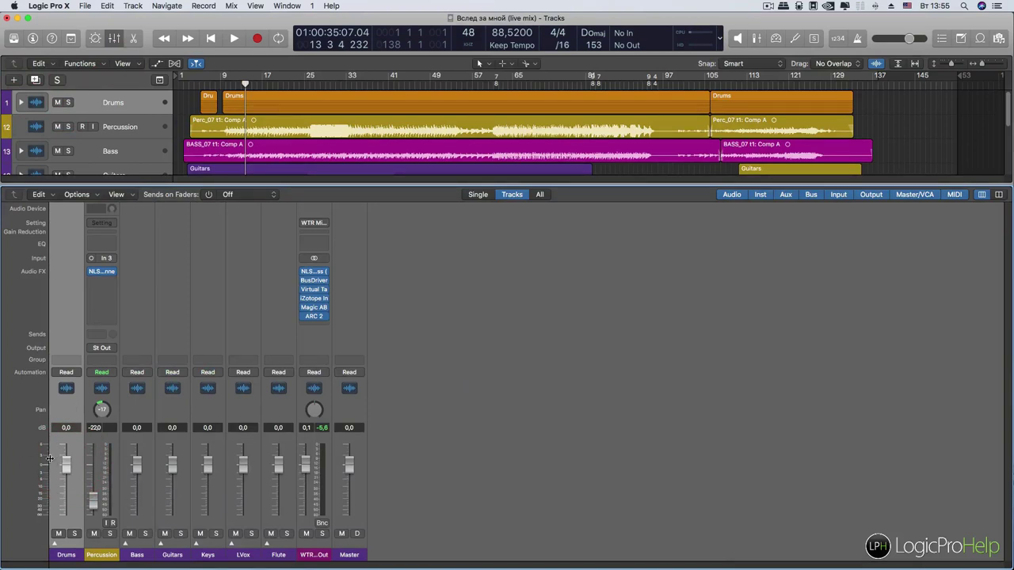
# - Expand the Drums stack in the mixer and select its channels one by one from Kick to OH R, ending on the DRUMS aux
pyautogui.click(54, 545)
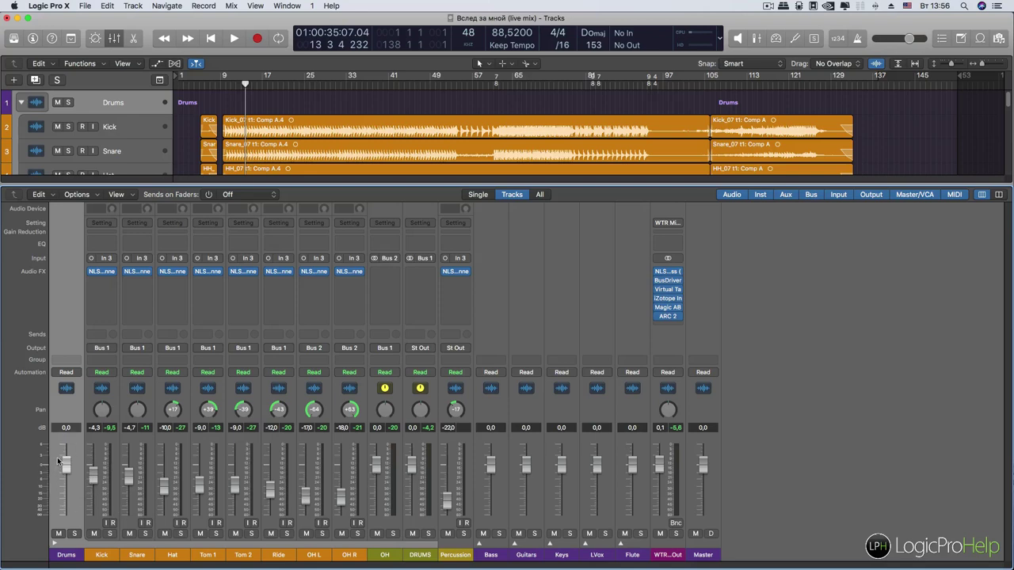
pyautogui.click(101, 554)
pyautogui.click(137, 554)
pyautogui.click(172, 555)
pyautogui.click(208, 554)
pyautogui.click(243, 555)
pyautogui.click(278, 555)
pyautogui.click(313, 555)
pyautogui.click(350, 555)
pyautogui.click(412, 555)
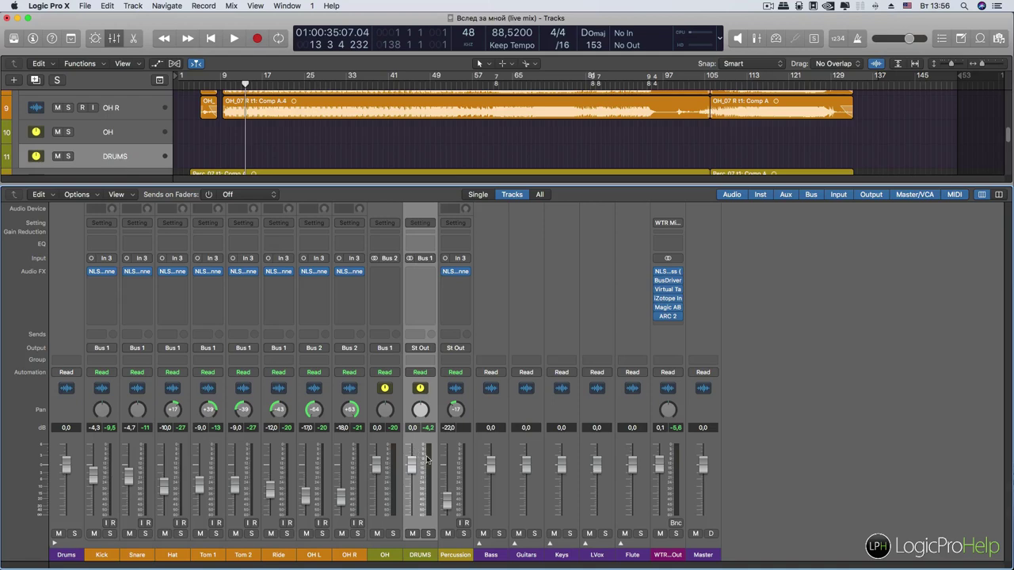
# - Reset the stereo output channel's fader to 0.0 dB and briefly grab the Drums stack's fader, leaving it at 0.0 dB
pyautogui.keyDown('alt'); pyautogui.click(661, 469); pyautogui.keyUp('alt')
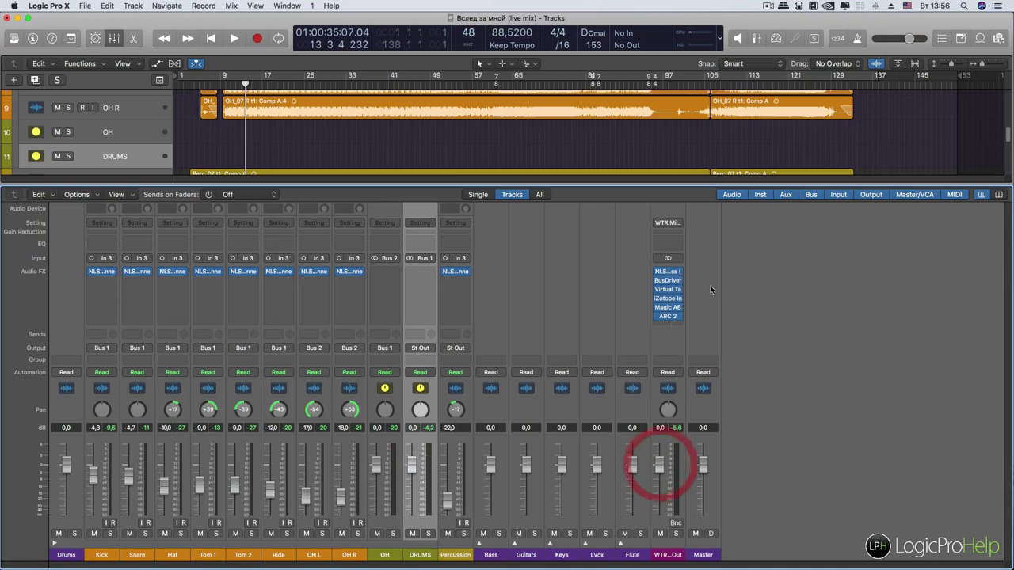
pyautogui.click(69, 465)
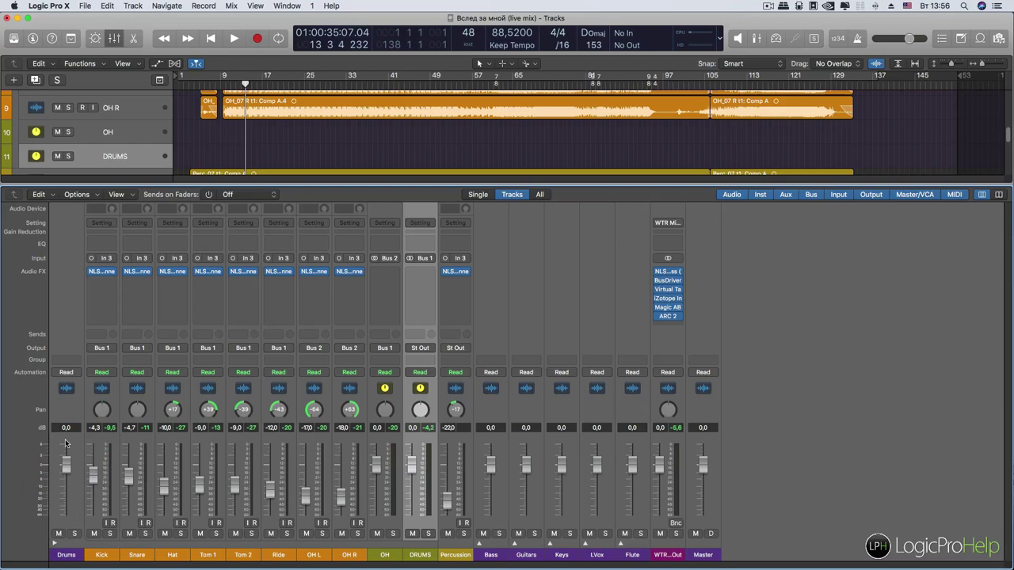
pyautogui.moveTo(65, 466); pyautogui.dragTo(71, 465)
# - Show the VCA slot among the mixer's channel strip components
pyautogui.click(82, 196)
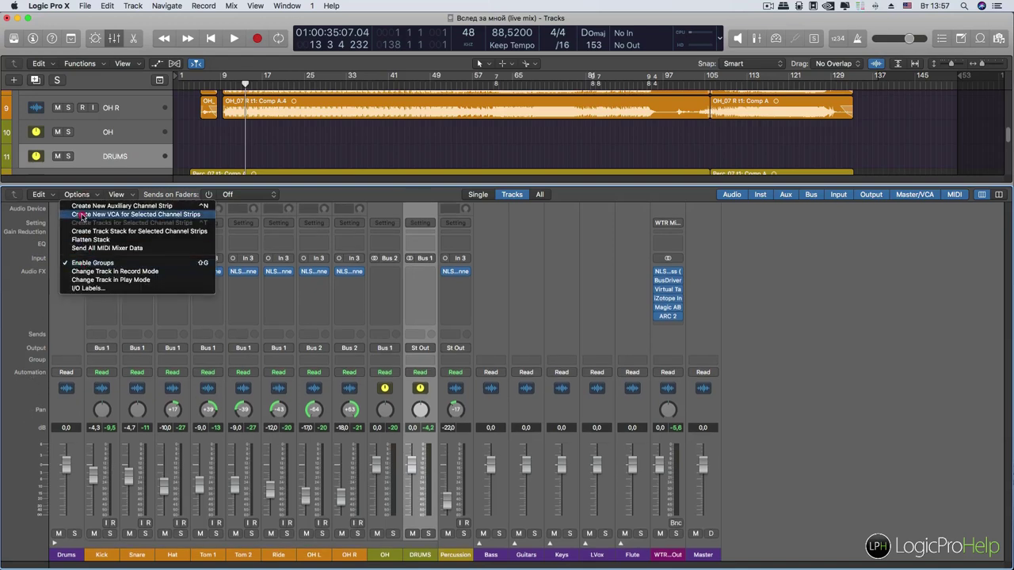
pyautogui.moveTo(115, 196)
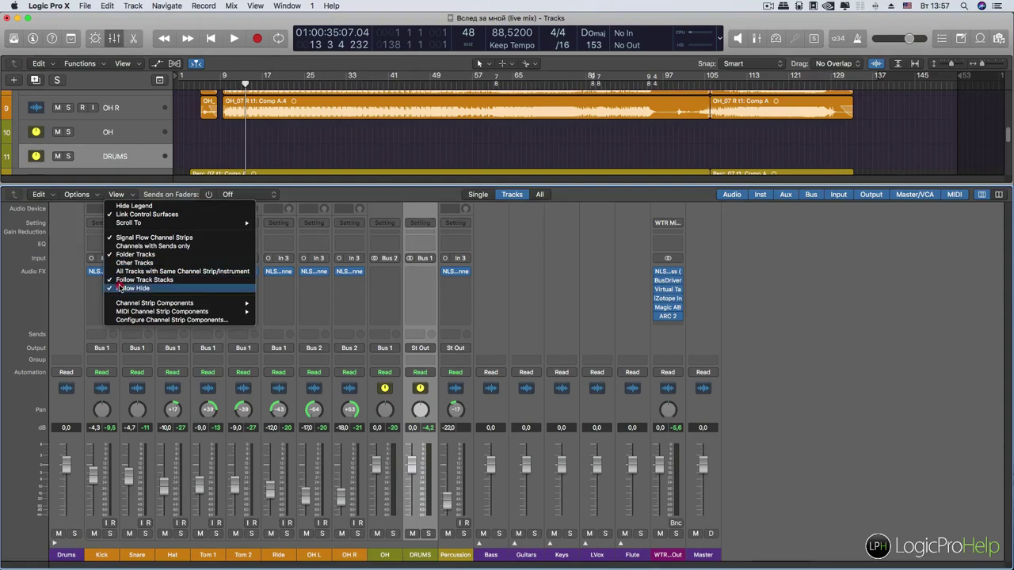
pyautogui.moveTo(198, 305)
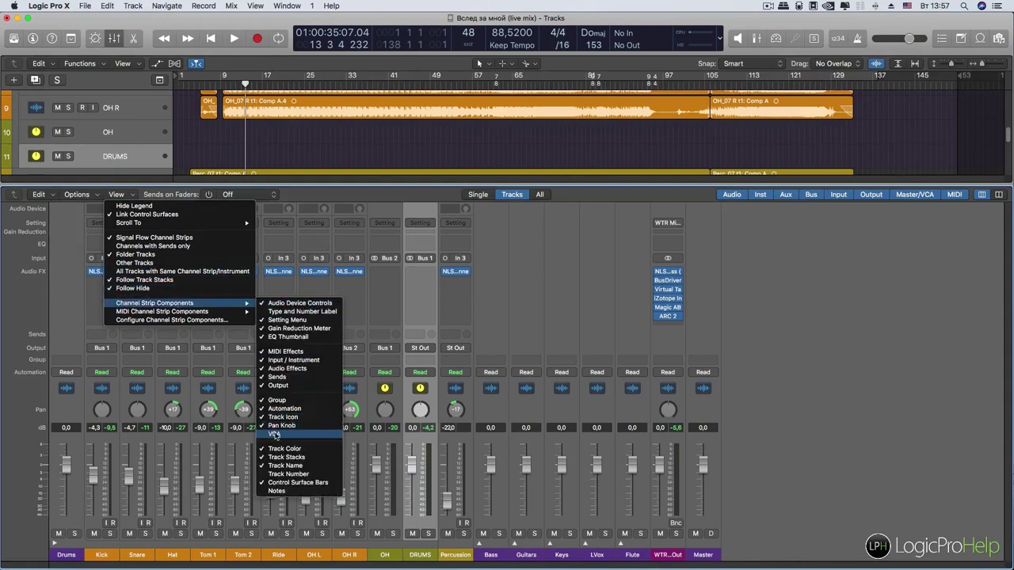
pyautogui.click(274, 435)
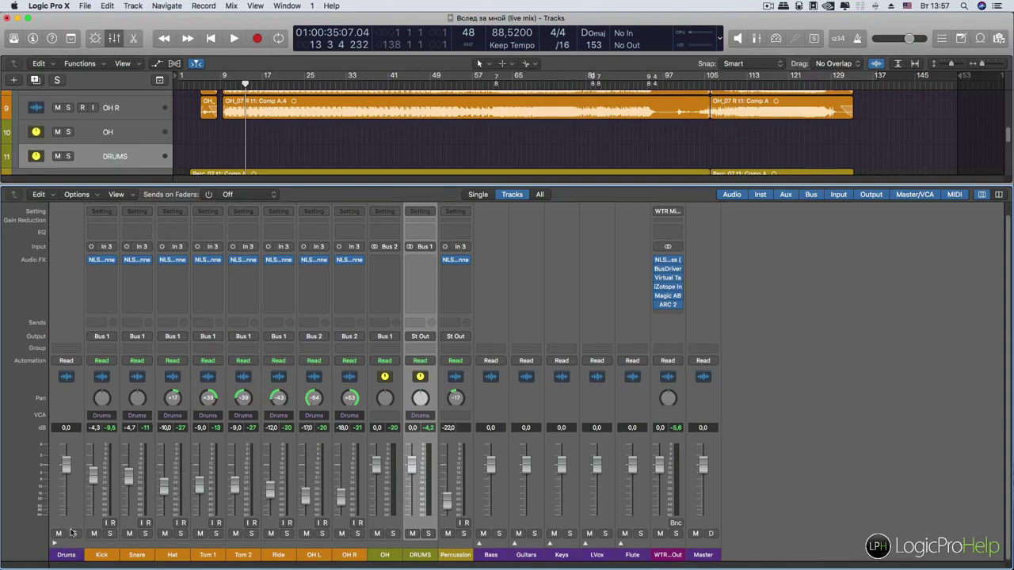
# - Collapse and re-expand the Drums stack, and inspect the VCA slots of the OH and DRUMS aux channels
pyautogui.click(56, 544)
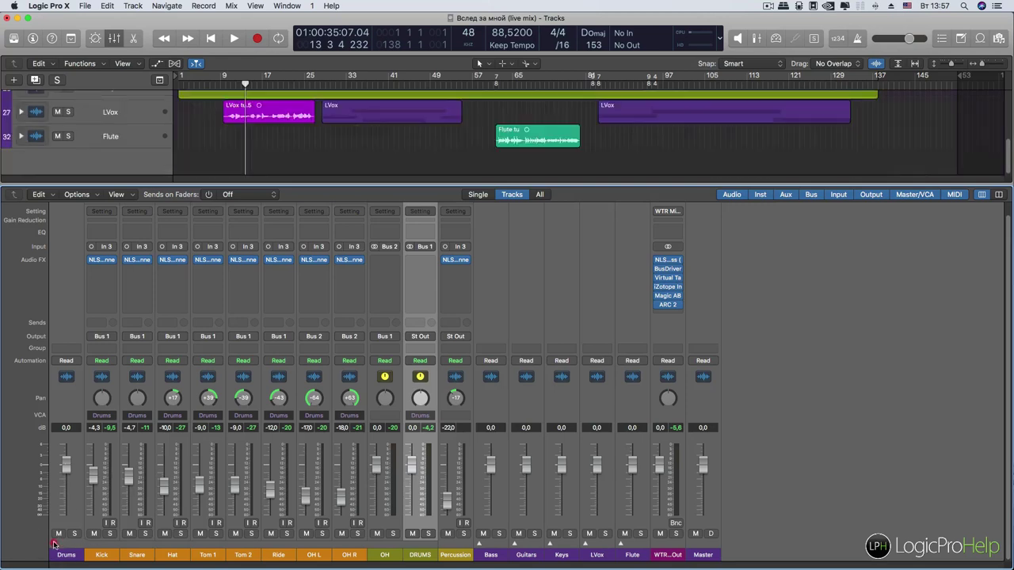
pyautogui.click(56, 544)
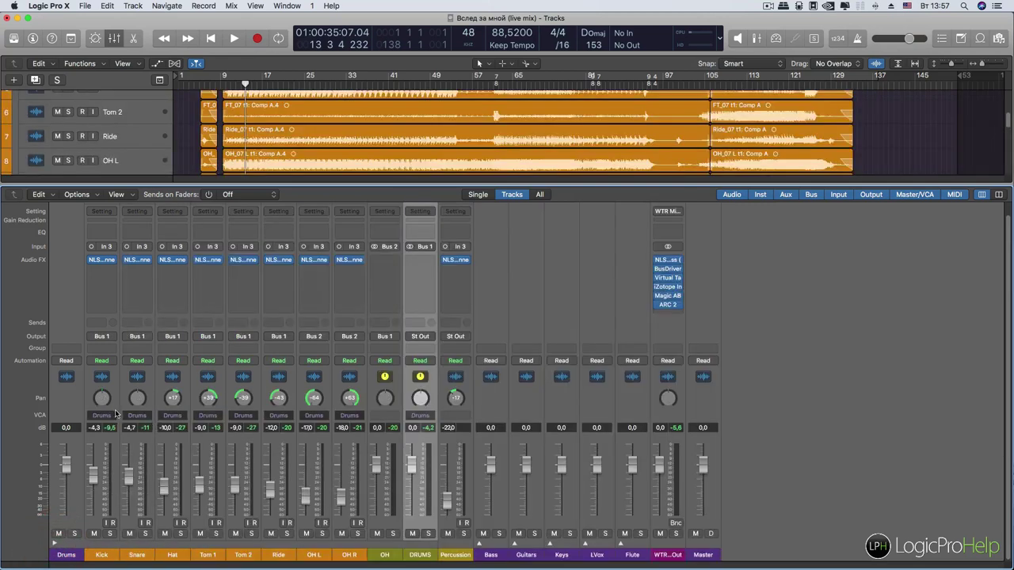
pyautogui.click(388, 555)
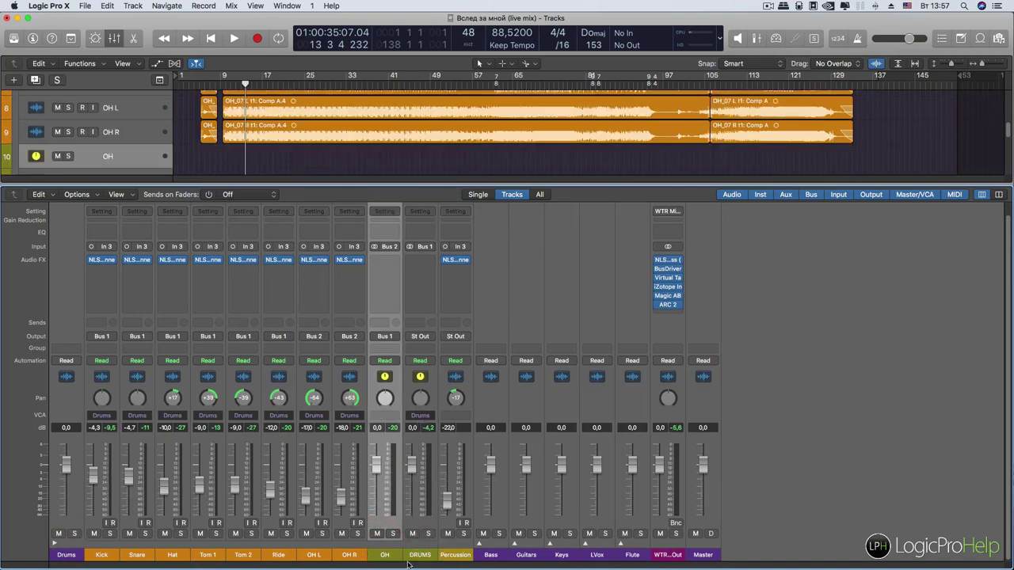
pyautogui.click(412, 550)
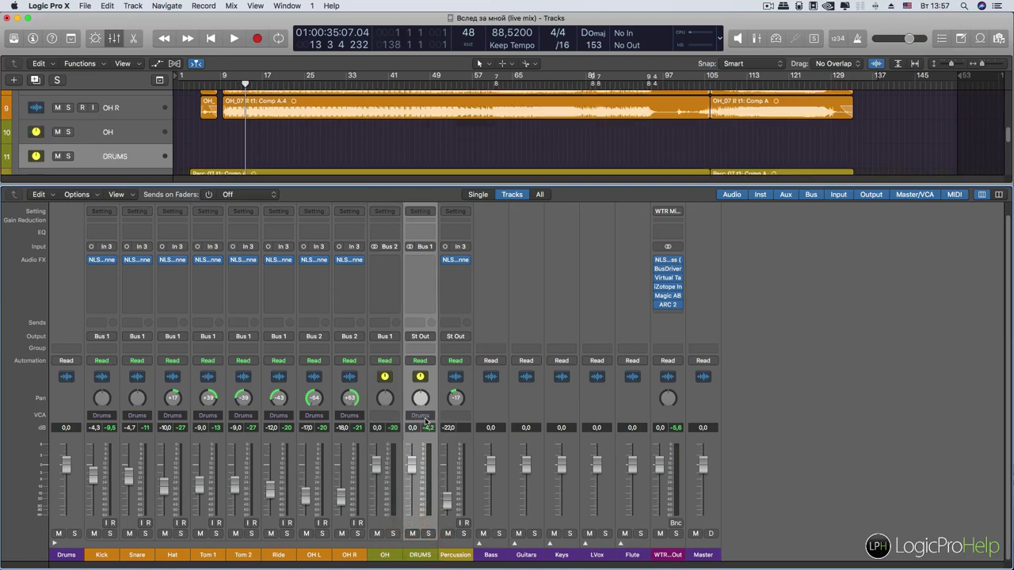
# - Set the DRUMS aux and all channels from Kick through OH R to No VCA
pyautogui.click(420, 416)
pyautogui.click(419, 408)
pyautogui.click(345, 555)
pyautogui.keyDown('shift'); pyautogui.click(101, 554); pyautogui.keyUp('shift')
pyautogui.click(101, 415)
pyautogui.click(101, 415)
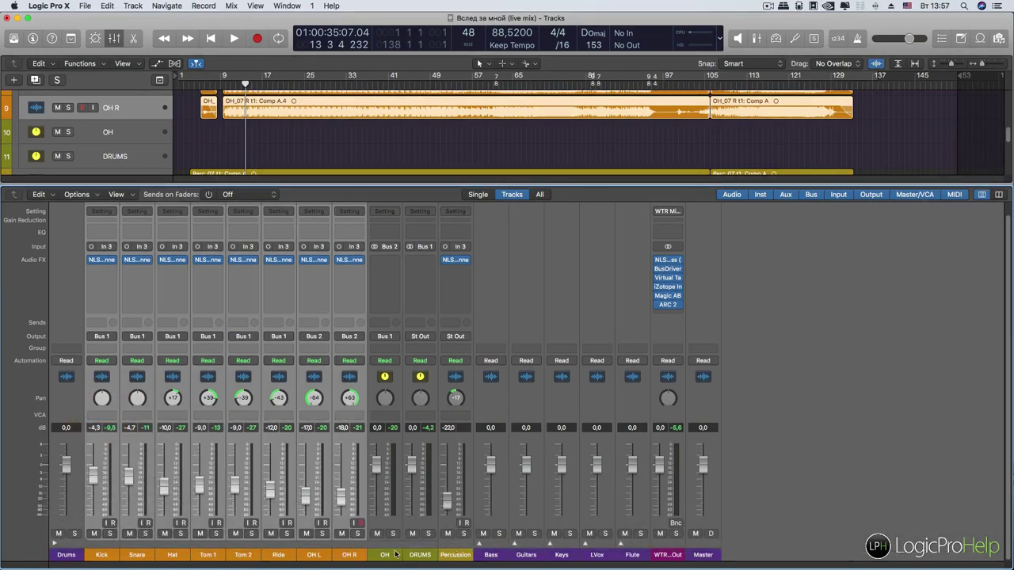
# - Collapse and re-expand the Drums stack in the mixer, and select its Kick channel
pyautogui.moveTo(419, 556); pyautogui.dragTo(65, 546)
pyautogui.click(56, 544)
pyautogui.click(56, 544)
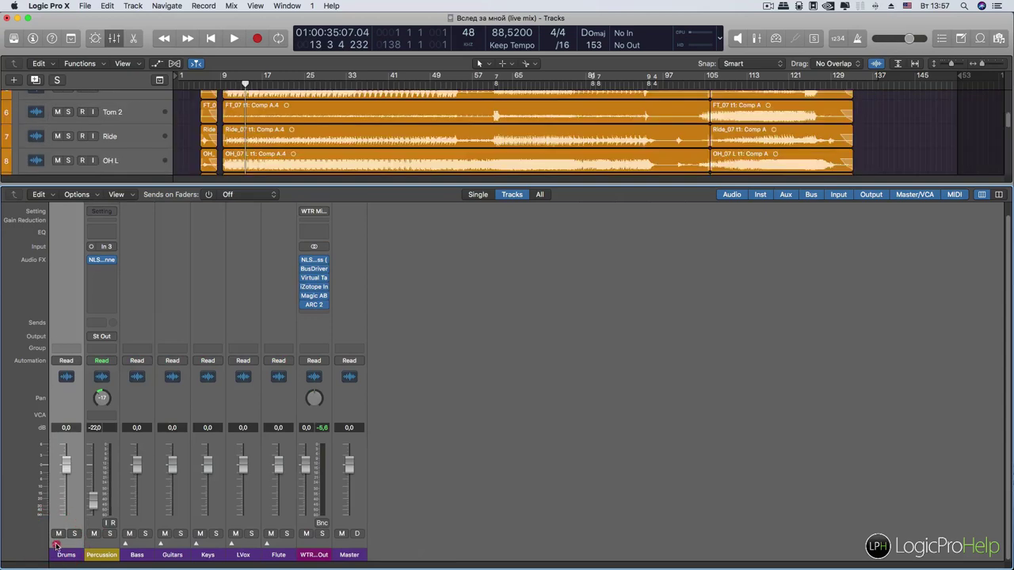
pyautogui.click(109, 552)
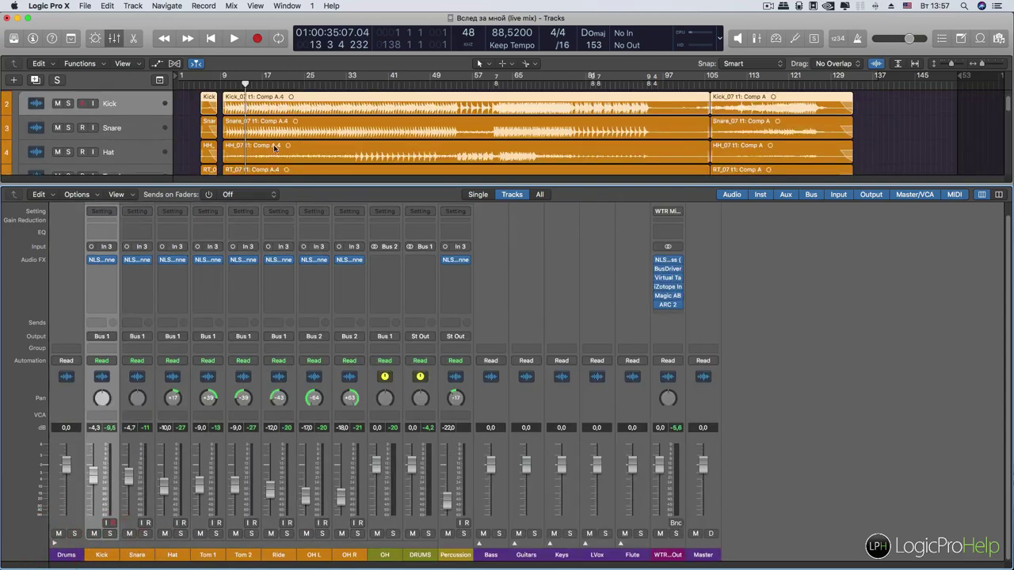
# - Try soloing the Drums stack, switch the solo off, and mute the Bass, Guitars, Keys, LVox, Flute and Percussion channels instead
pyautogui.click(72, 534)
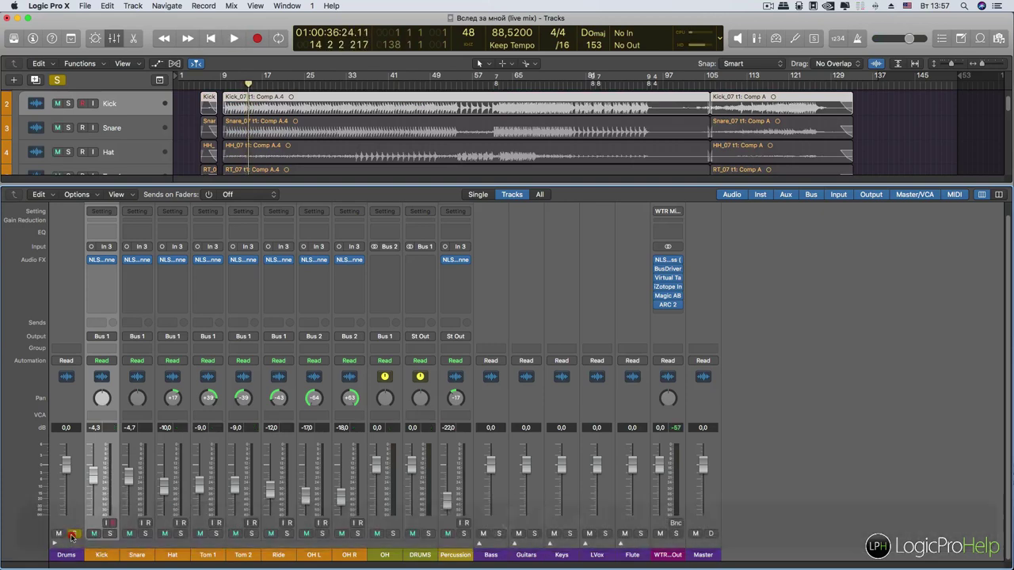
pyautogui.click(72, 534)
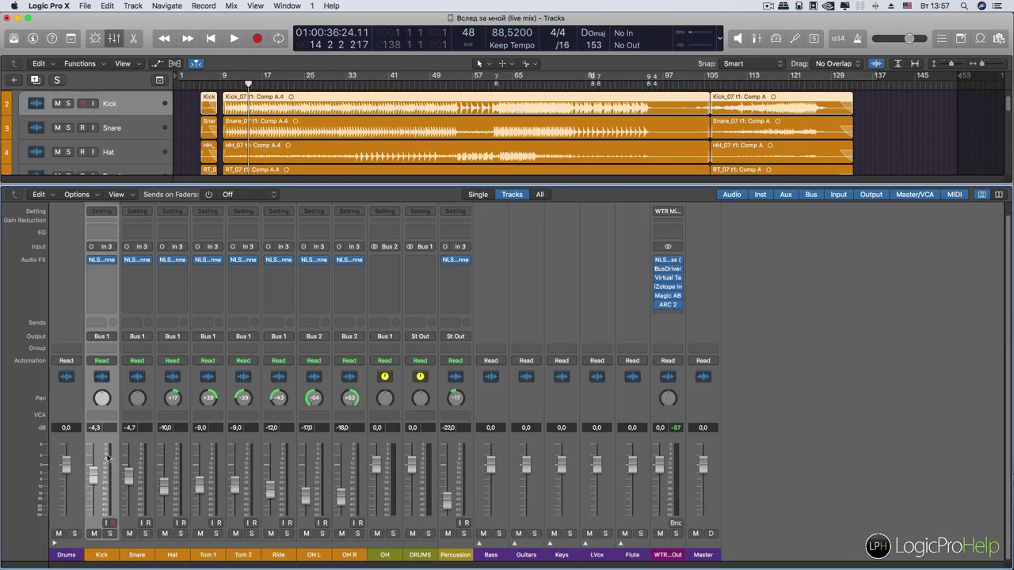
pyautogui.moveTo(483, 536); pyautogui.dragTo(625, 536)
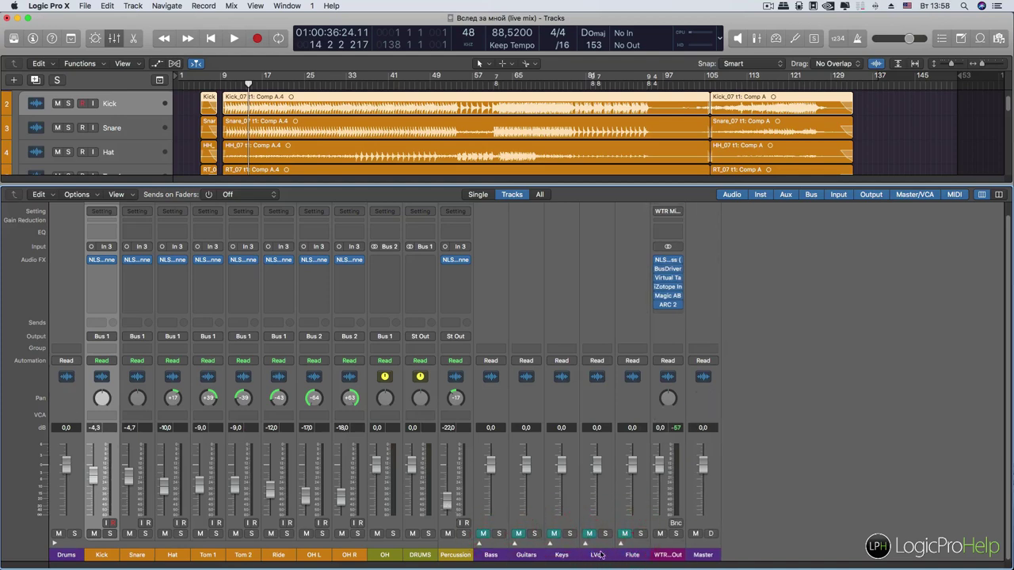
pyautogui.click(447, 533)
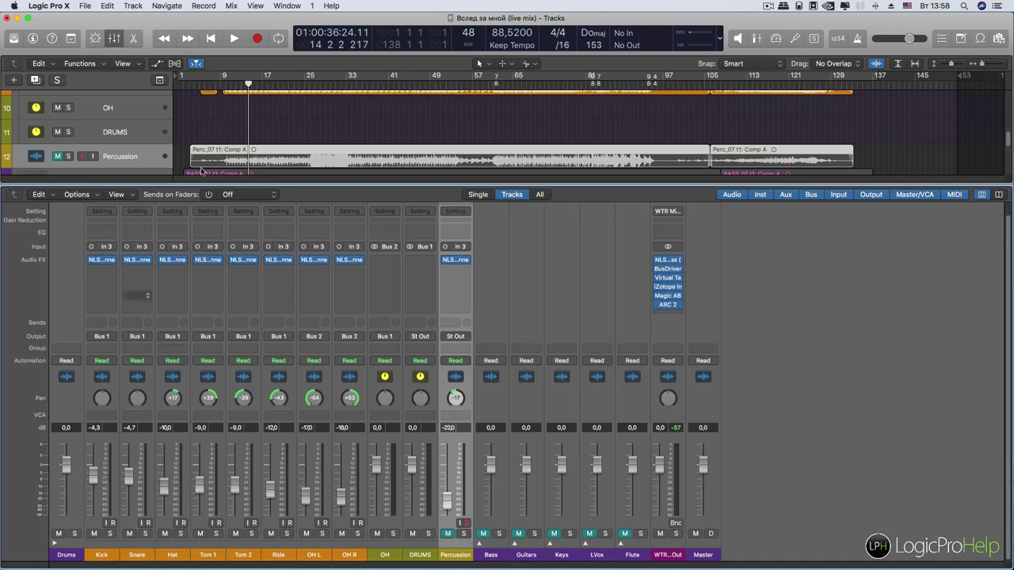
# - Play from bar 20 while pulling the Drums stack's fader fully down, stop playback, and reset the fader to 0.0 dB
pyautogui.click(278, 81)
pyautogui.scroll(5, 282, 158)
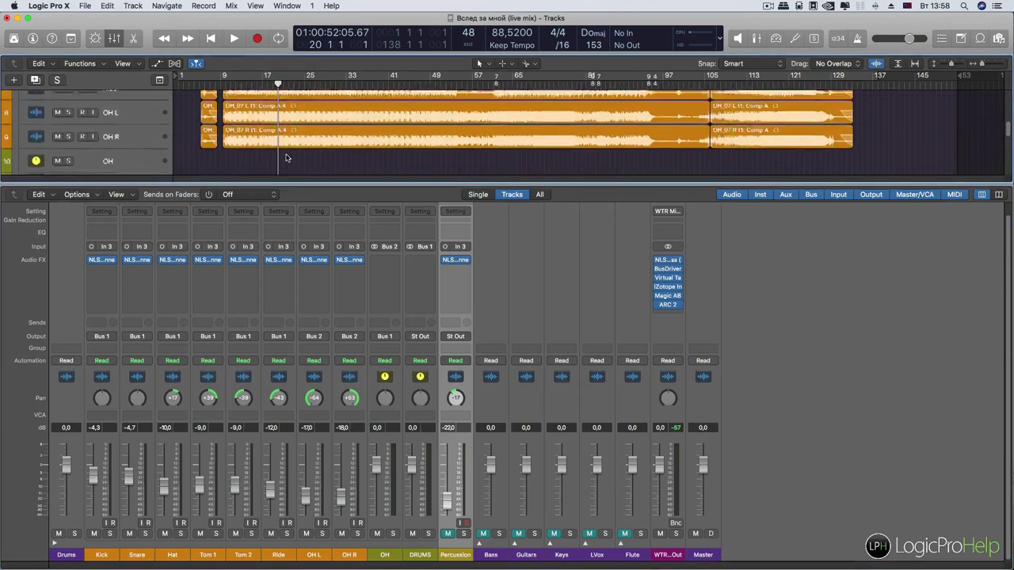
pyautogui.press('space')
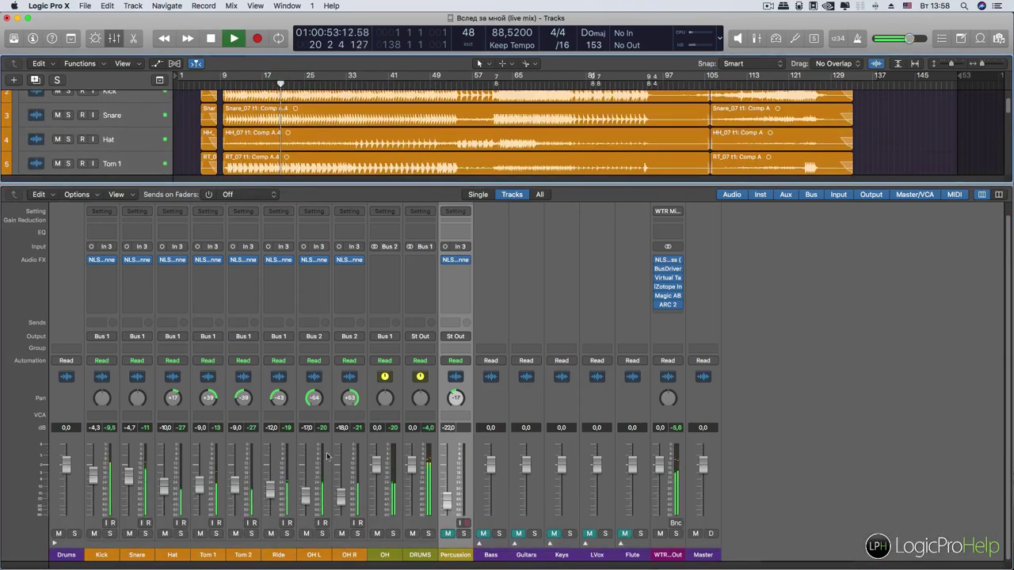
pyautogui.moveTo(66, 465); pyautogui.dragTo(66, 515)
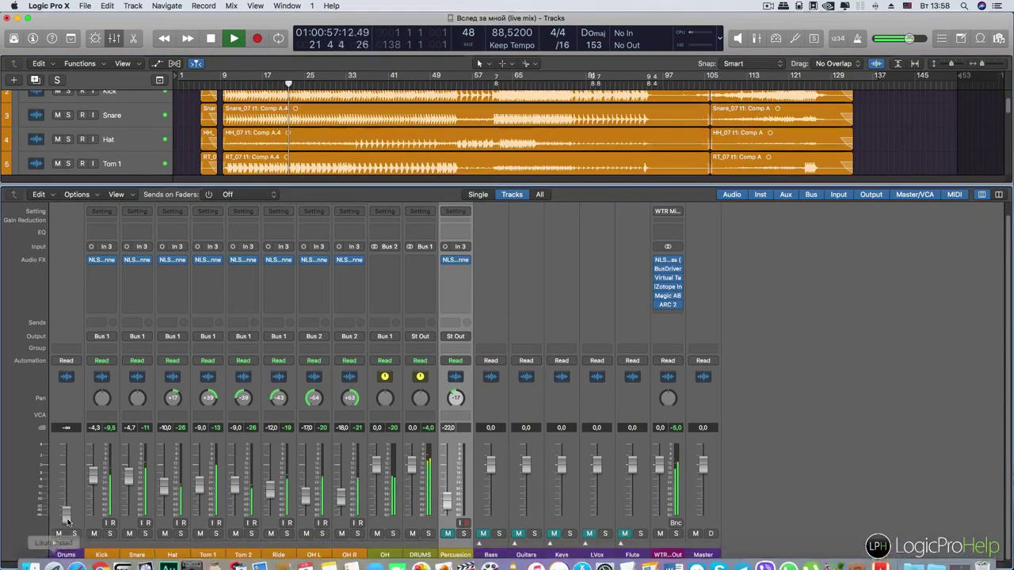
pyautogui.press('space')
pyautogui.moveTo(66, 510); pyautogui.dragTo(71, 446)
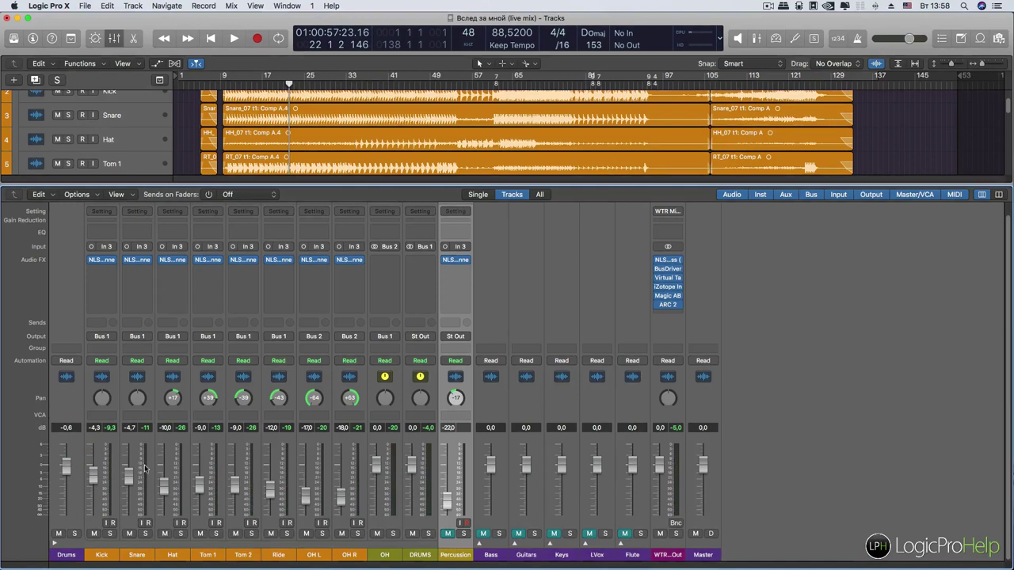
pyautogui.keyDown('alt'); pyautogui.click(70, 467); pyautogui.keyUp('alt')
# - Assign the DRUMS aux channel to the Drums VCA
pyautogui.click(422, 415)
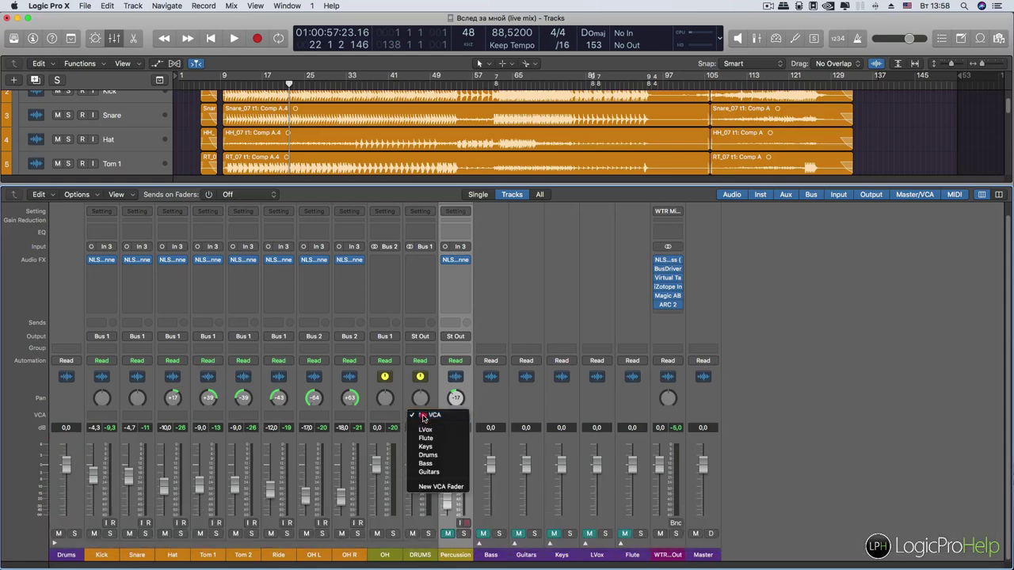
pyautogui.click(424, 415)
pyautogui.click(422, 418)
pyautogui.click(427, 462)
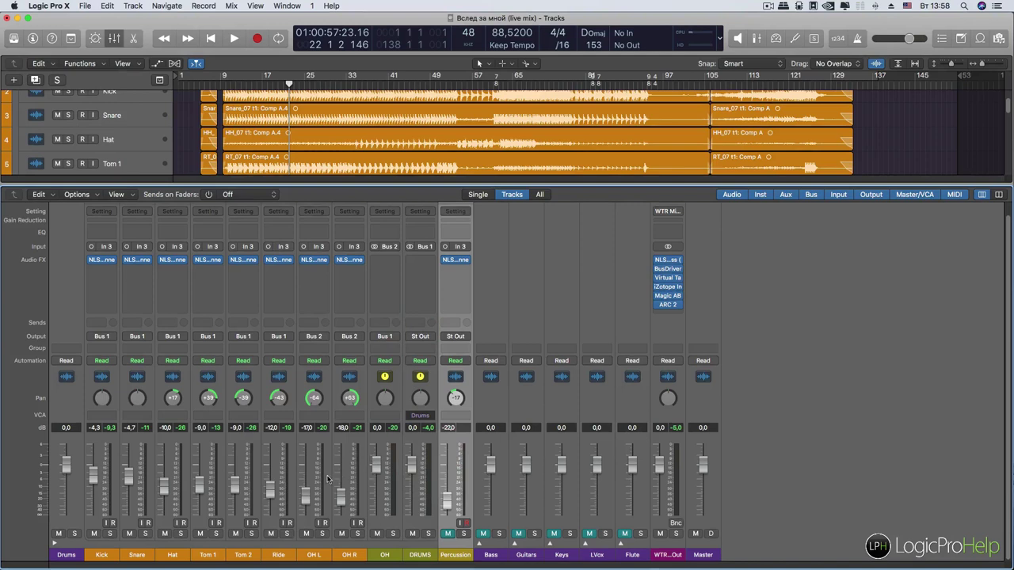
# - Play the drums with the stack's fader fully down, check the DRUMS aux level, raise the fader, stop, and reset it to 0.0 dB
pyautogui.press('space')
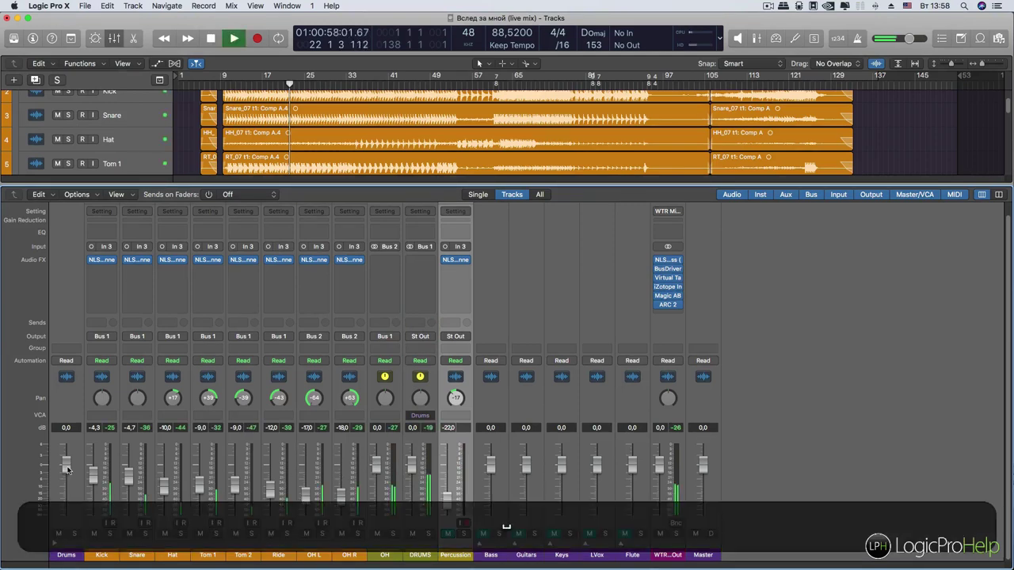
pyautogui.moveTo(66, 469); pyautogui.dragTo(65, 516)
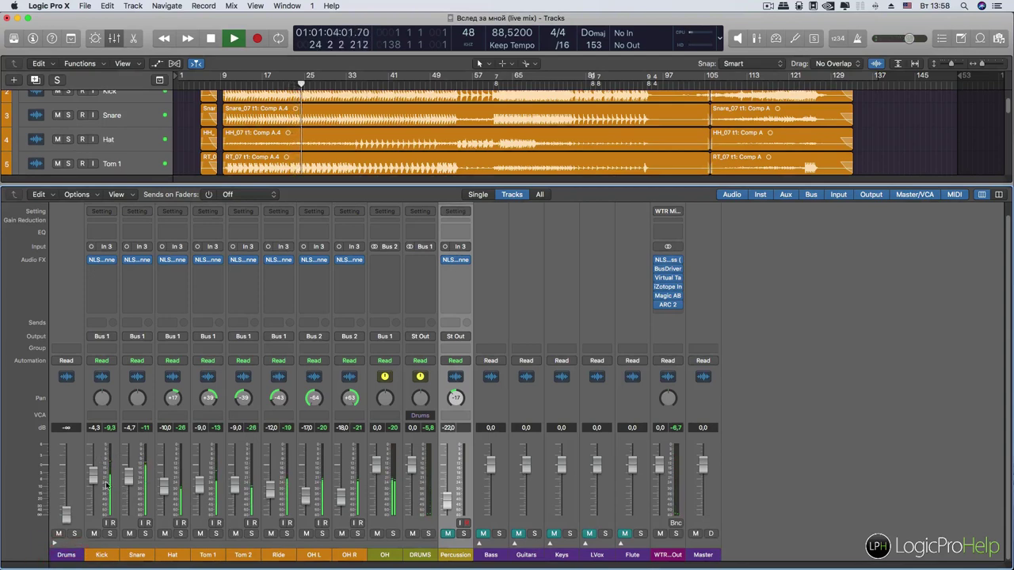
pyautogui.click(418, 546)
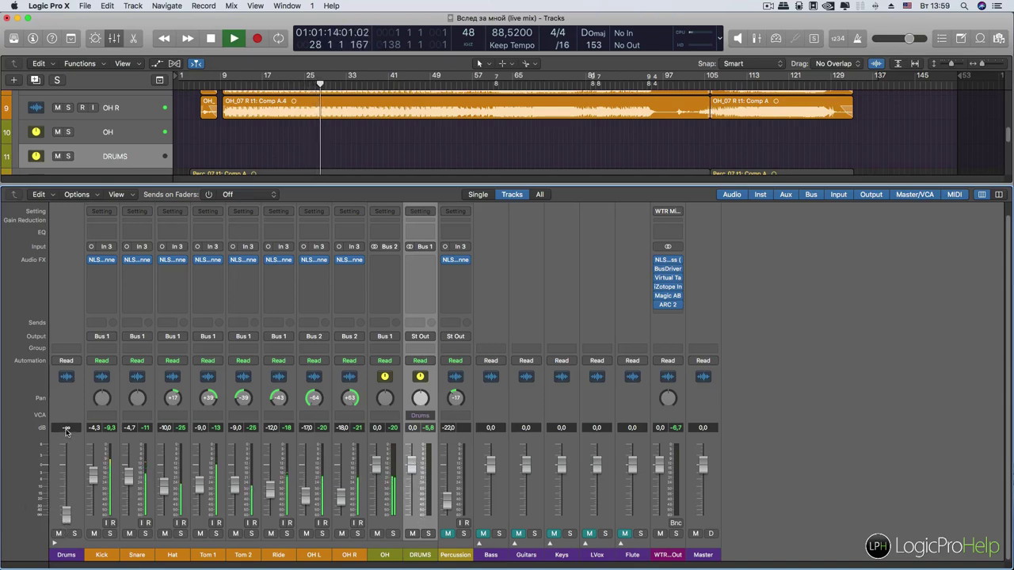
pyautogui.moveTo(67, 515); pyautogui.dragTo(96, 525)
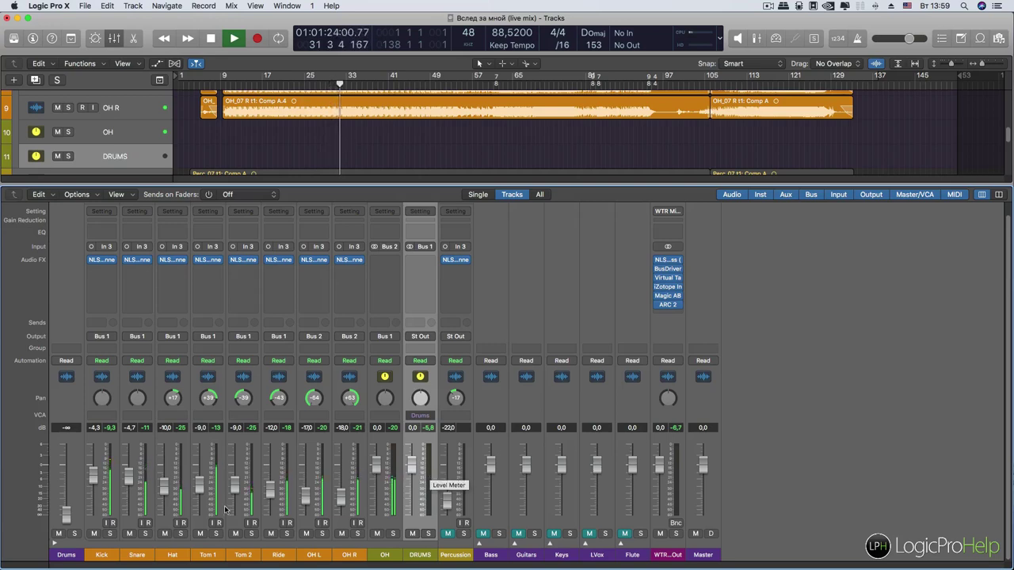
pyautogui.moveTo(63, 503); pyautogui.dragTo(63, 439)
pyautogui.press('space')
pyautogui.keyDown('alt'); pyautogui.click(69, 472); pyautogui.keyUp('alt')
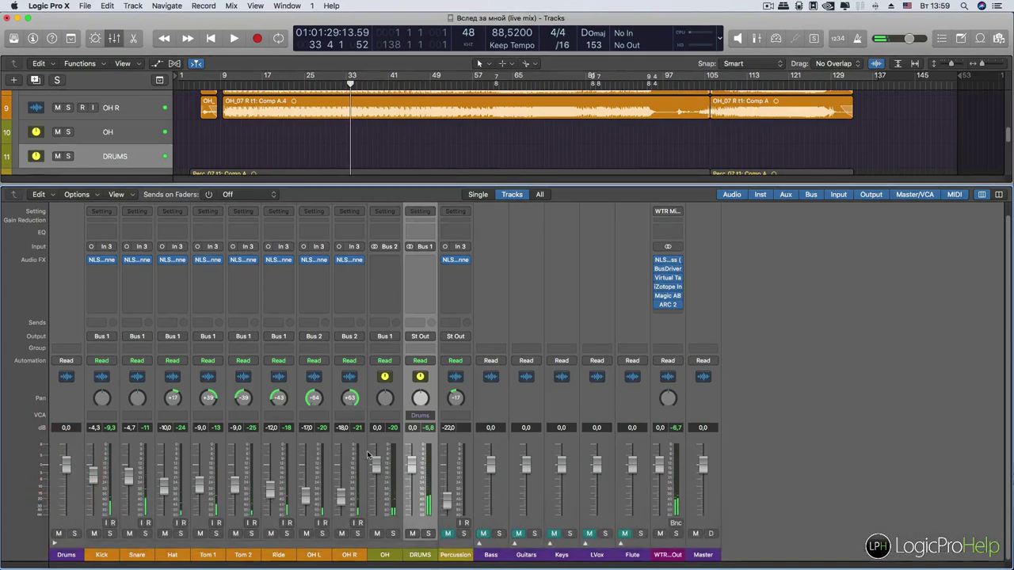
# - Try lowering the DRUMS aux fader to about -1.1 dB and reset it to 0.0 dB
pyautogui.moveTo(412, 468)
pyautogui.mouseDown()
pyautogui.moveTo(412, 457)
pyautogui.moveTo(411, 491)
pyautogui.moveTo(411, 468)
pyautogui.mouseUp()
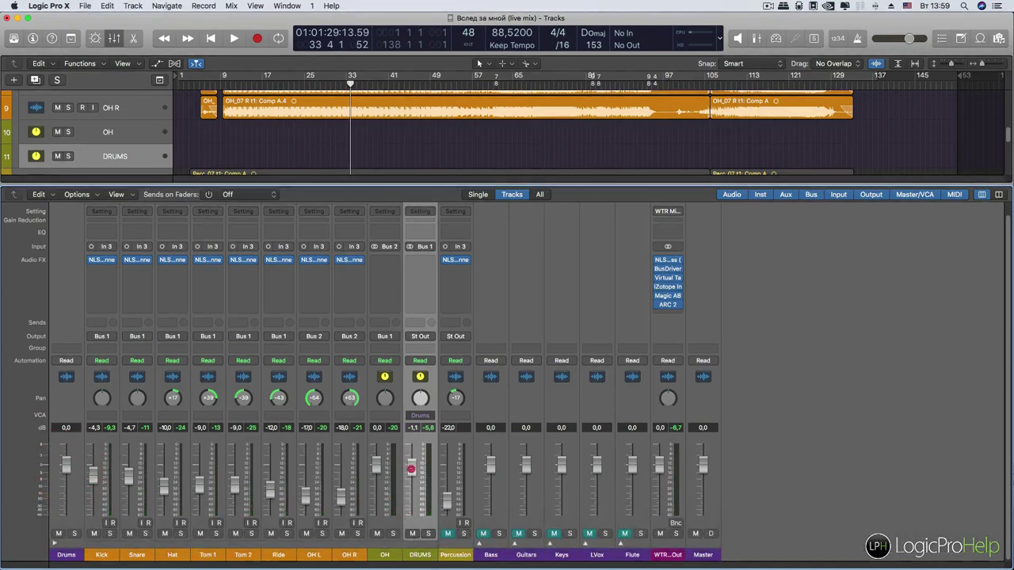
pyautogui.keyDown('alt'); pyautogui.click(410, 469); pyautogui.keyUp('alt')
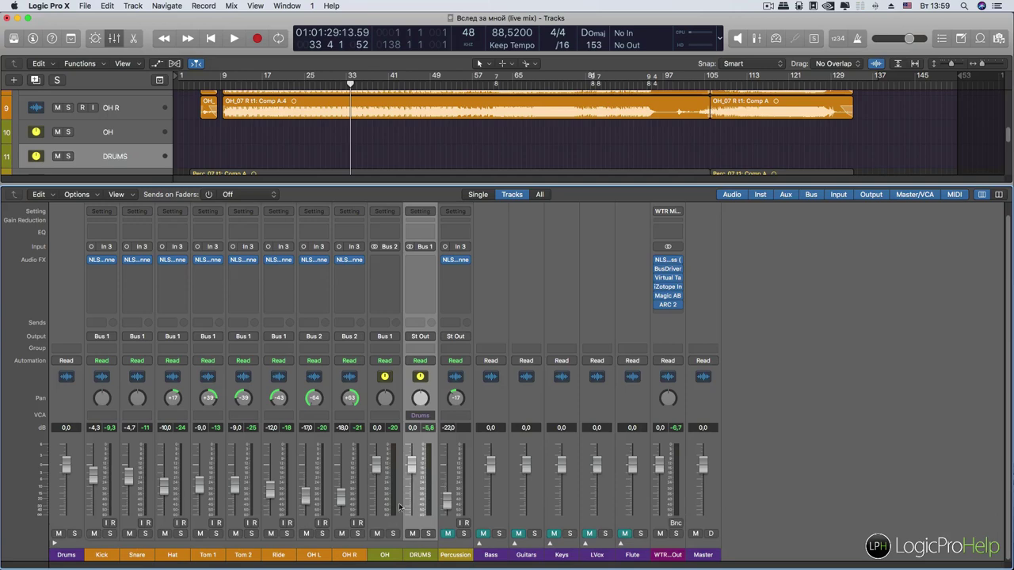
# - Add a send to Bus 7 on the Kick, Snare, Hat, Tom 1, Tom 2, Ride and OH channels
pyautogui.click(113, 558)
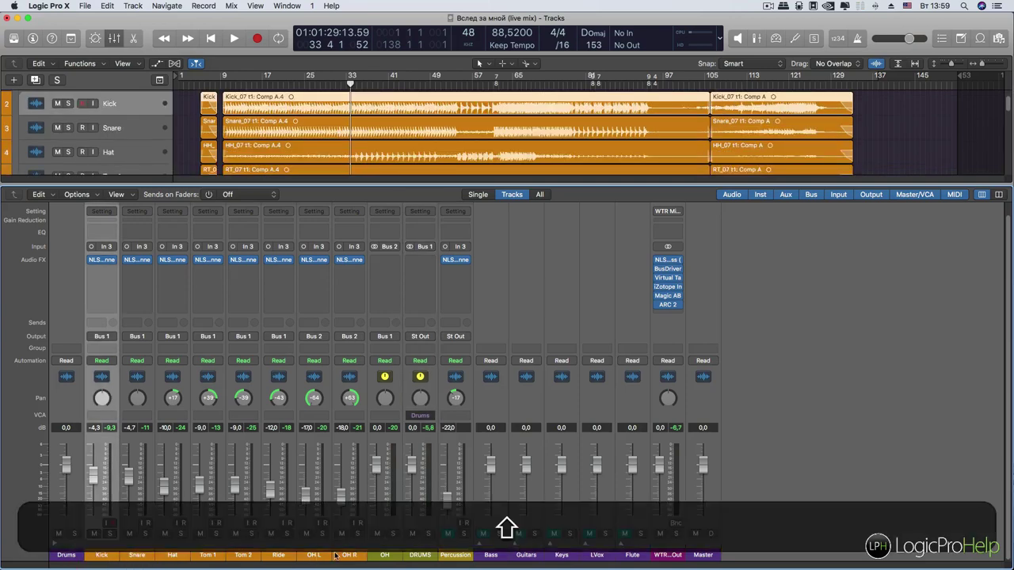
pyautogui.keyDown('shift'); pyautogui.click(358, 556); pyautogui.keyUp('shift')
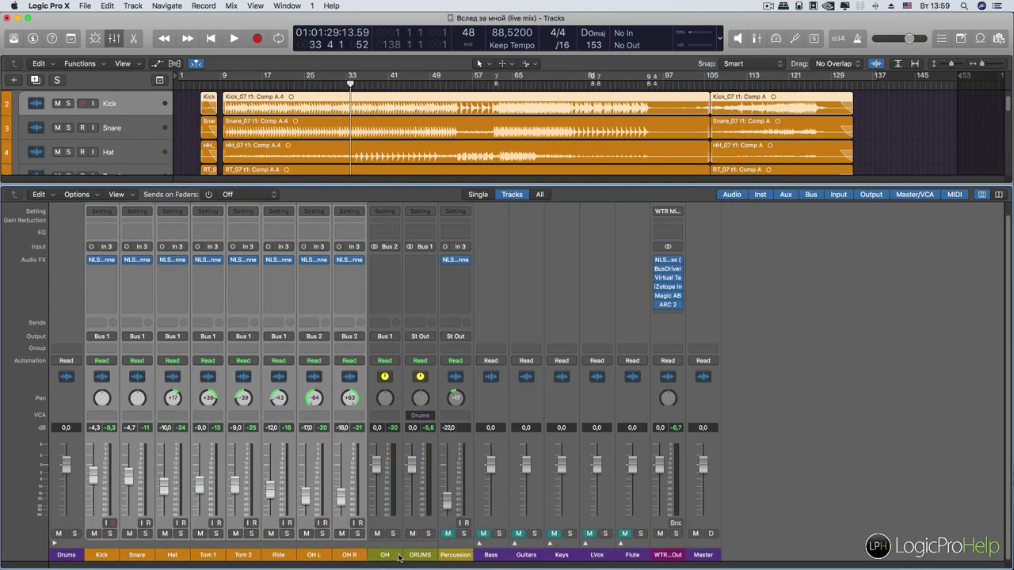
pyautogui.click(376, 555)
pyautogui.keyDown('super'); pyautogui.click(287, 556); pyautogui.keyUp('super')
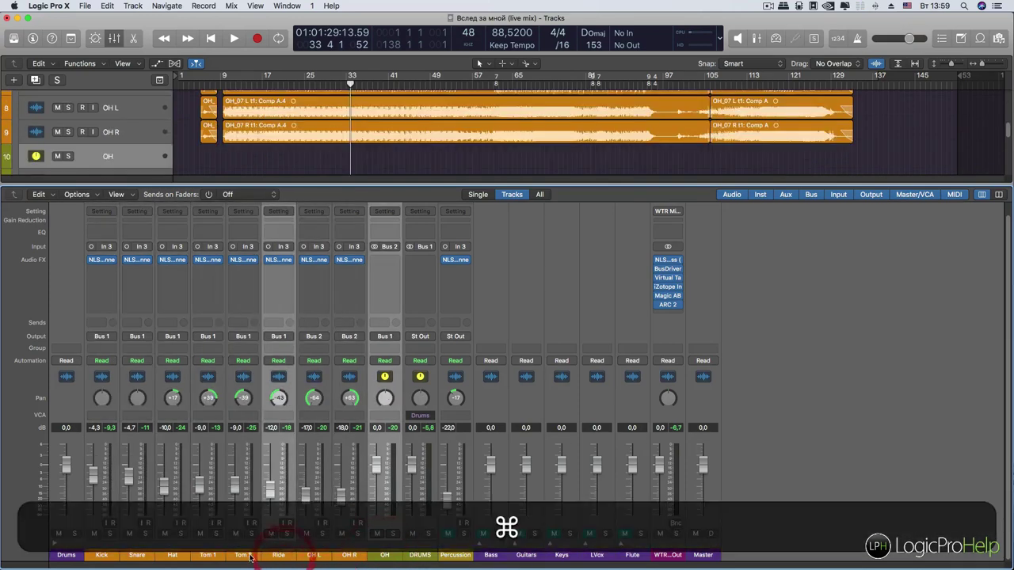
pyautogui.keyDown('super'); pyautogui.click(250, 556); pyautogui.keyUp('super')
pyautogui.keyDown('super'); pyautogui.click(205, 556); pyautogui.keyUp('super')
pyautogui.keyDown('super'); pyautogui.click(183, 557); pyautogui.keyUp('super')
pyautogui.keyDown('super'); pyautogui.click(149, 557); pyautogui.keyUp('super')
pyautogui.keyDown('super'); pyautogui.click(114, 558); pyautogui.keyUp('super')
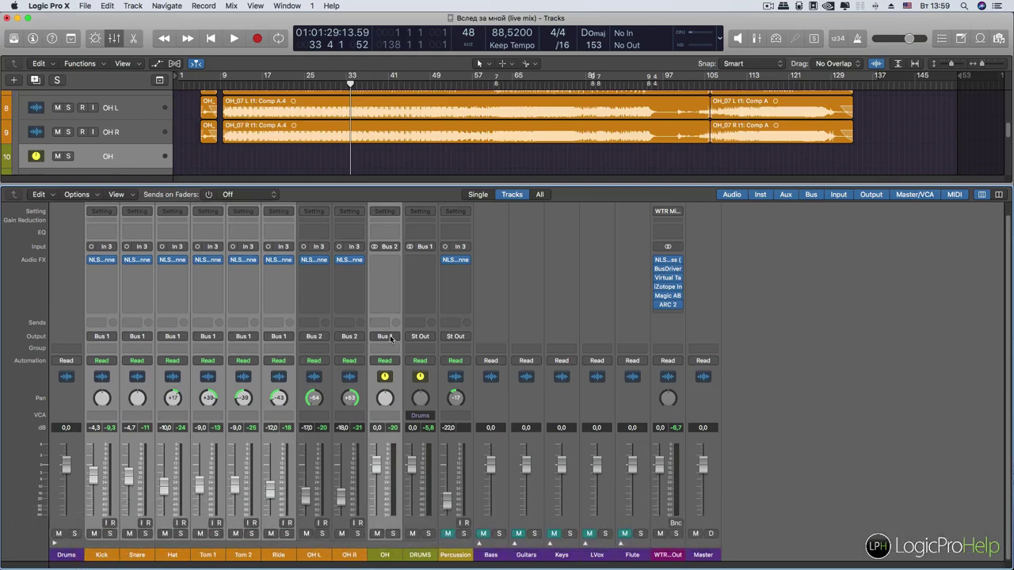
pyautogui.click(95, 324)
pyautogui.moveTo(101, 384)
pyautogui.click(199, 278)
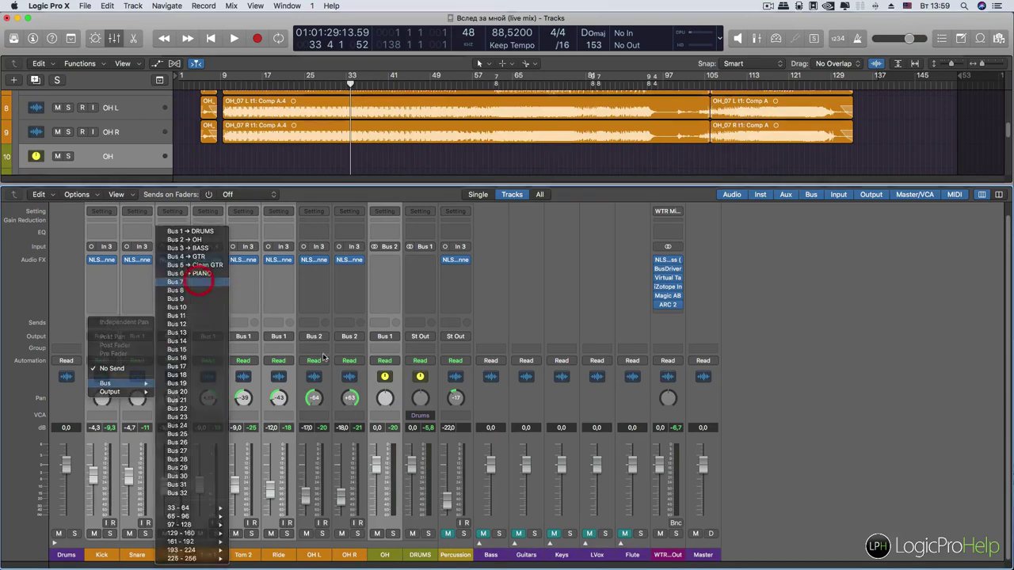
# - Rename the new Bus 7 aux channel DRUMS COMP and switch its input format to stereo
pyautogui.doubleClick(668, 554)
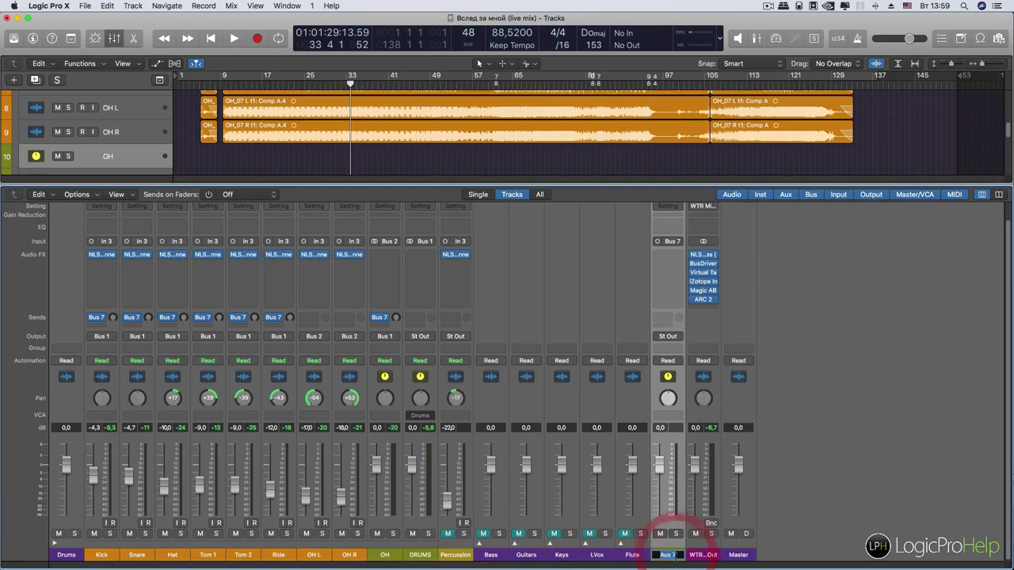
pyautogui.press('shift')
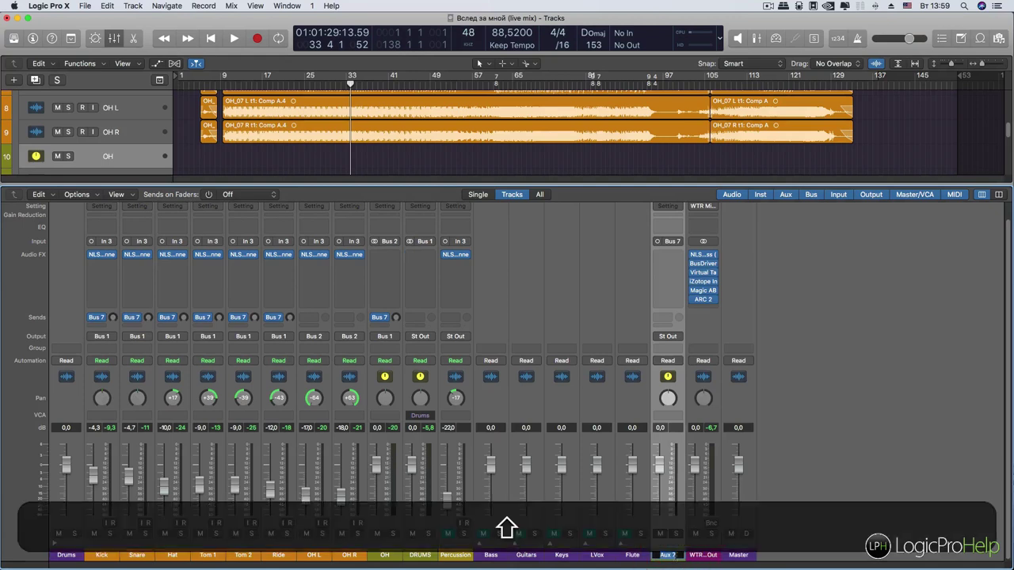
pyautogui.write('DRUMS CO')
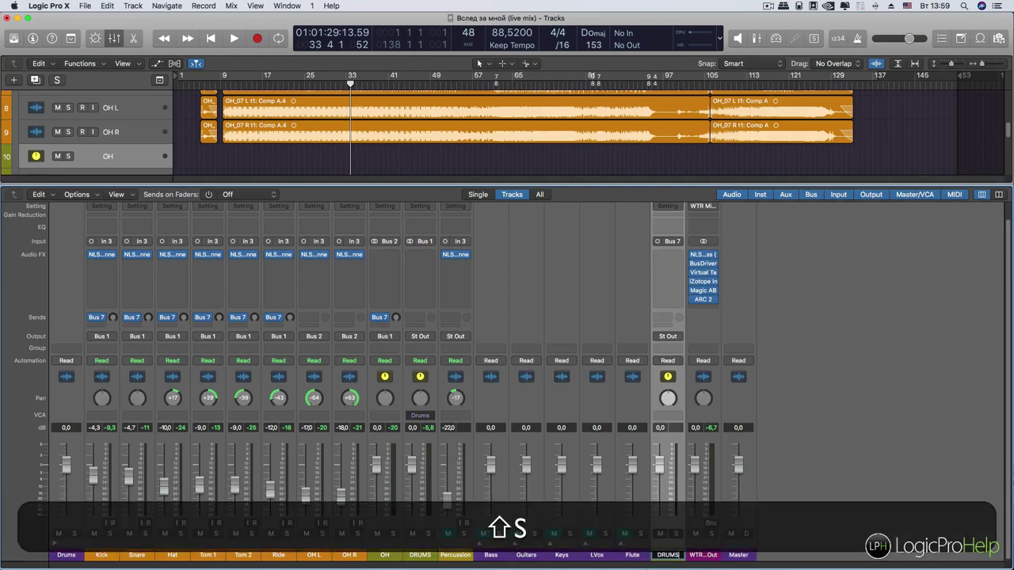
pyautogui.hotkey('shift', 'Return')
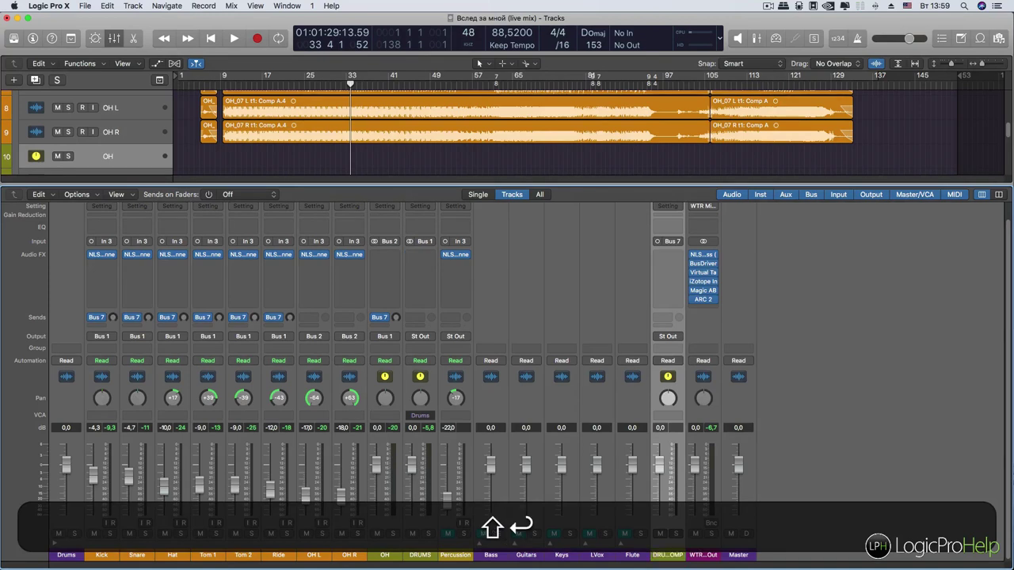
pyautogui.click(657, 241)
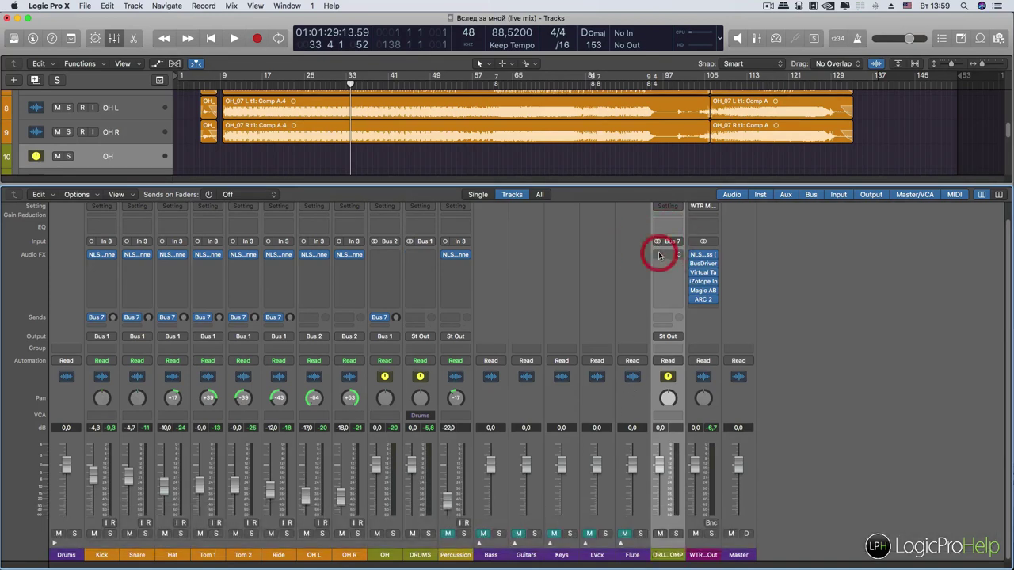
# - Insert the analog CLA-76 (s) compressor on the DRUMS COMP channel, adjust its release, and close the plug-in window
pyautogui.click(660, 253)
pyautogui.moveTo(675, 450)
pyautogui.moveTo(780, 374)
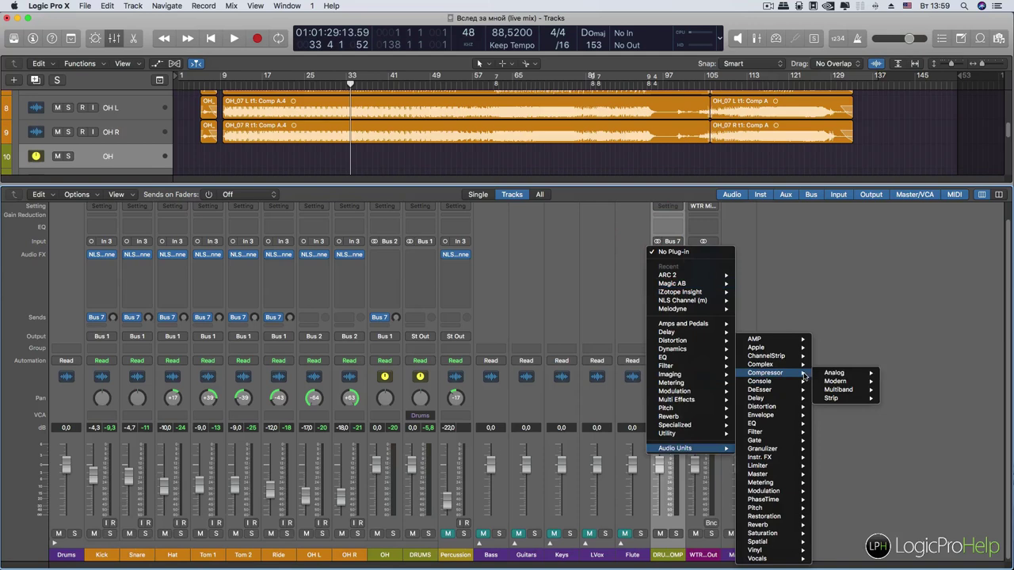
pyautogui.moveTo(833, 377)
pyautogui.click(910, 136)
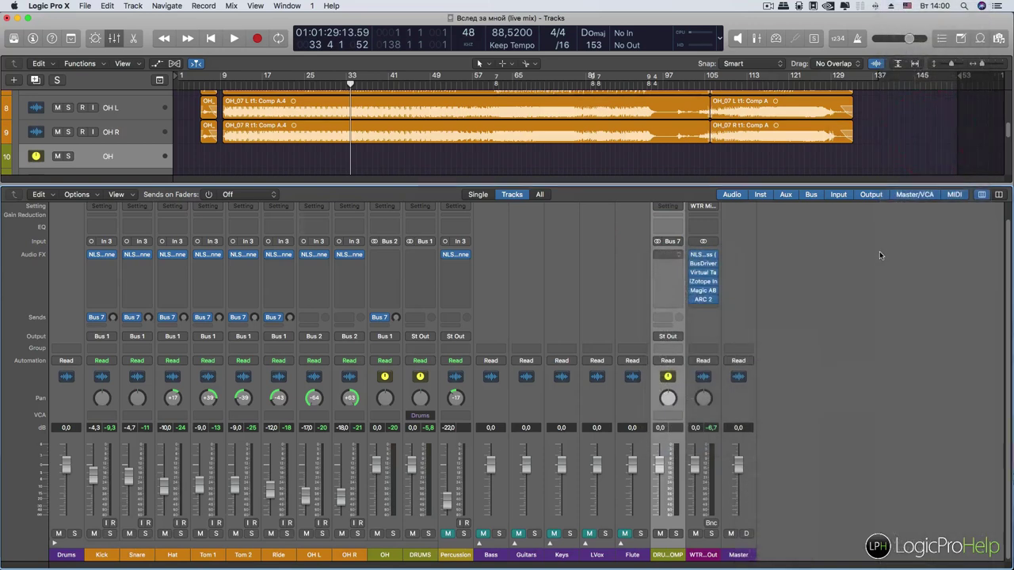
pyautogui.moveTo(195, 161); pyautogui.dragTo(196, 171)
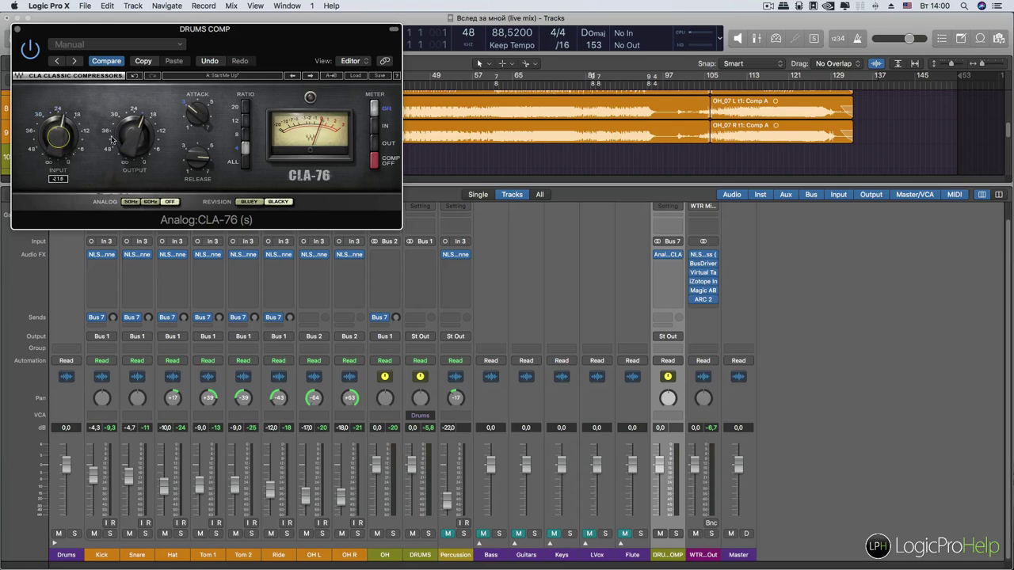
pyautogui.click(15, 30)
# - Solo DRUMS COMP for a brief playback check, stop, and set the Bus 7 sends on OH and Kick through Ride to 0.0 dB
pyautogui.click(675, 533)
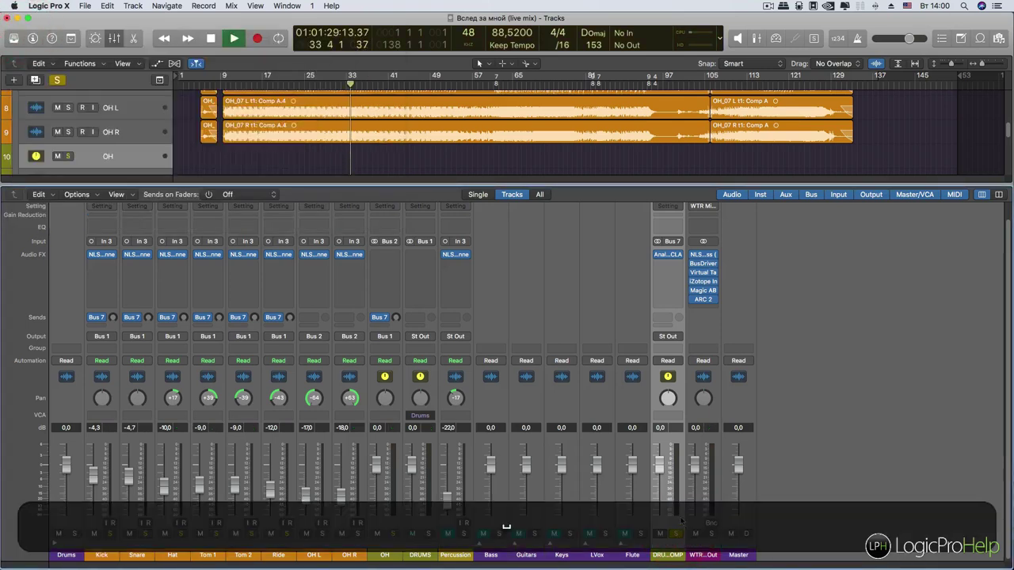
pyautogui.press('space')
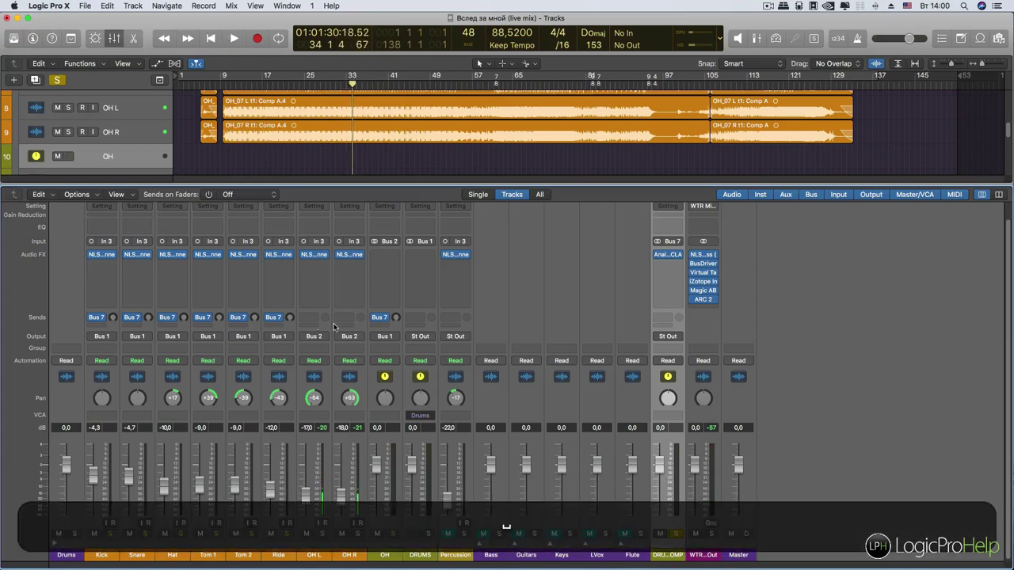
pyautogui.keyDown('alt'); pyautogui.click(393, 317); pyautogui.keyUp('alt')
pyautogui.keyDown('alt'); pyautogui.click(277, 318); pyautogui.keyUp('alt')
pyautogui.click(277, 555)
pyautogui.keyDown('shift'); pyautogui.click(101, 555); pyautogui.keyUp('shift')
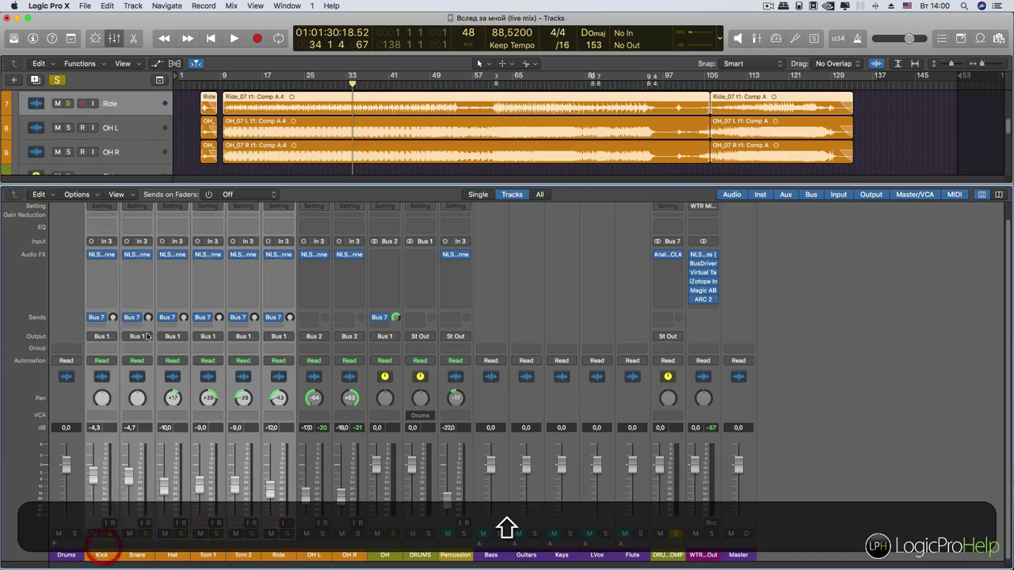
pyautogui.keyDown('alt'); pyautogui.click(110, 316); pyautogui.keyUp('alt')
# - Play the drums, set the CLA-76 input to -17.5, unsolo DRUMS COMP, and set its fader to -12.2 dB
pyautogui.click(677, 534)
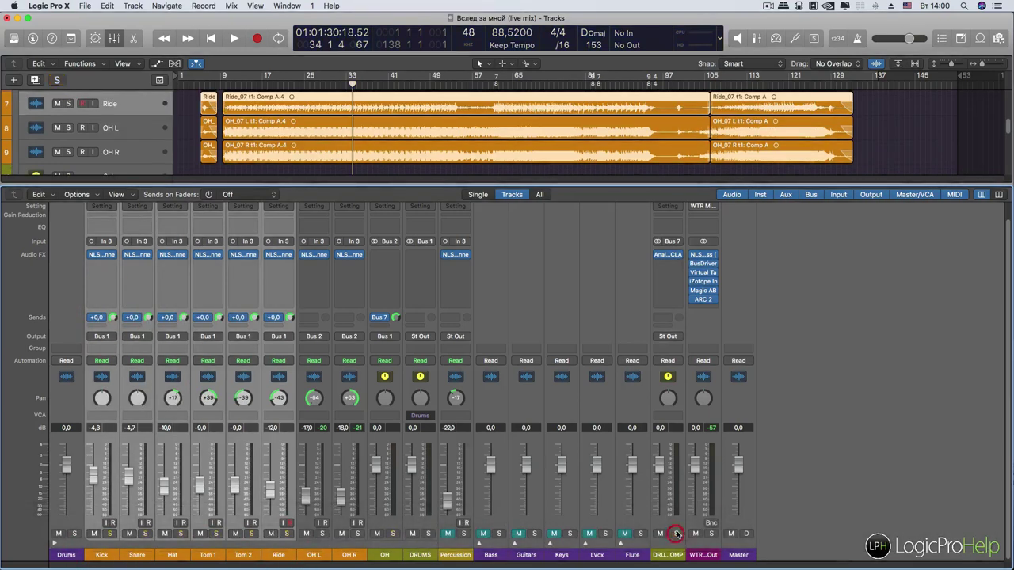
pyautogui.press('space')
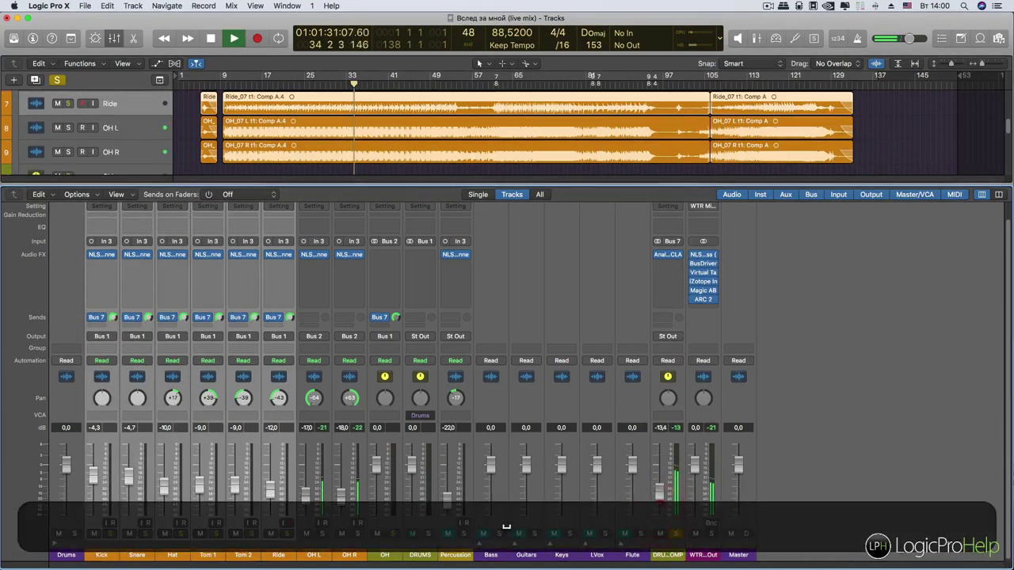
pyautogui.click(667, 254)
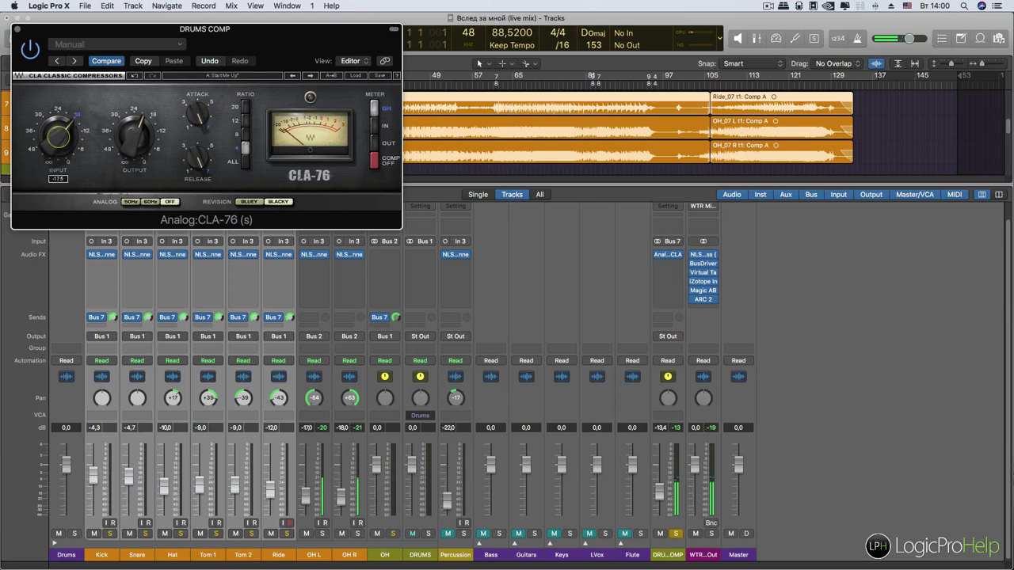
pyautogui.click(677, 535)
pyautogui.moveTo(660, 497); pyautogui.dragTo(661, 494)
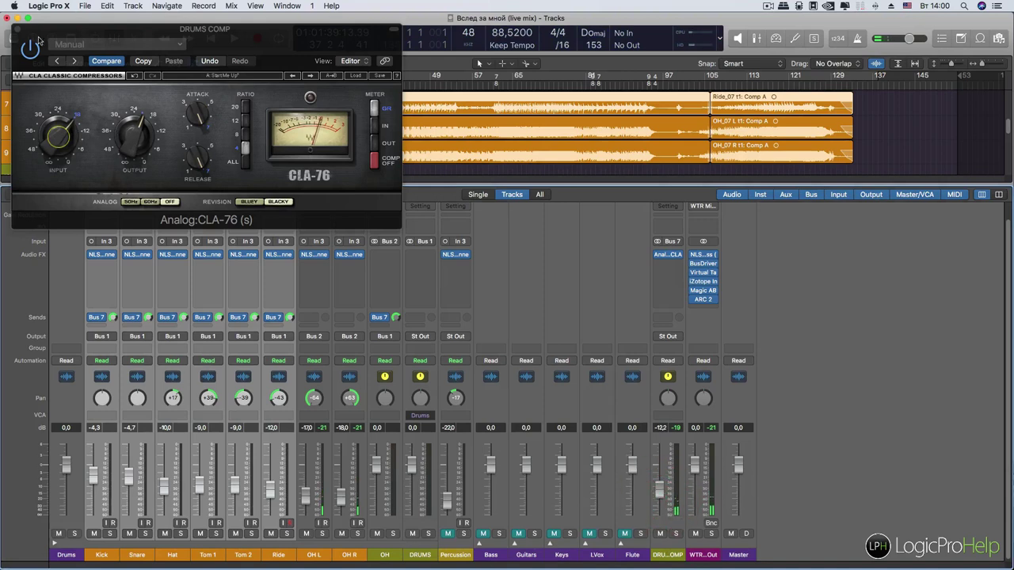
pyautogui.click(19, 29)
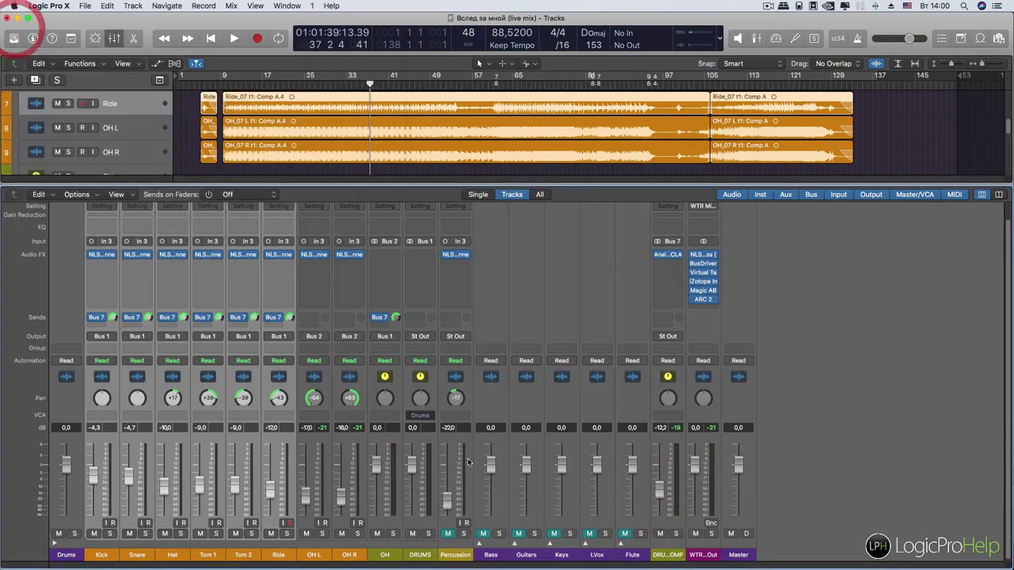
# - Create an arrangement track for the DRUMS COMP aux channel
pyautogui.click(668, 553)
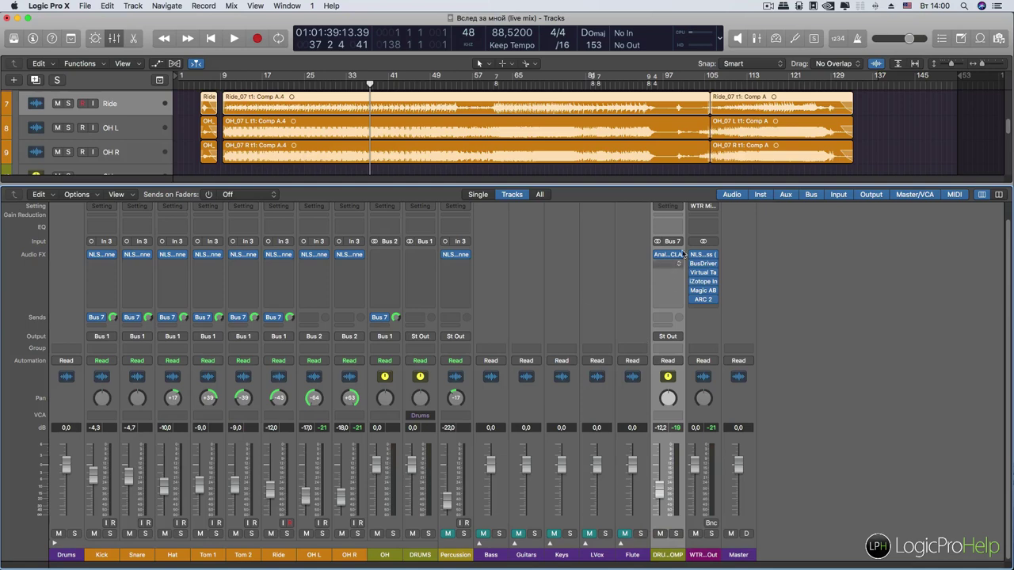
pyautogui.click(115, 195)
pyautogui.click(77, 194)
pyautogui.click(76, 194)
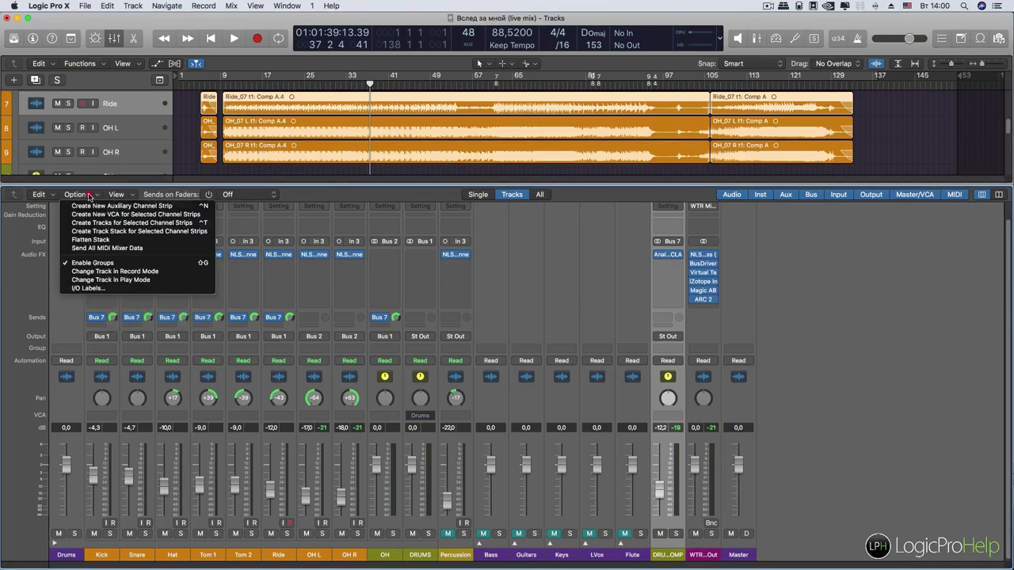
pyautogui.click(167, 224)
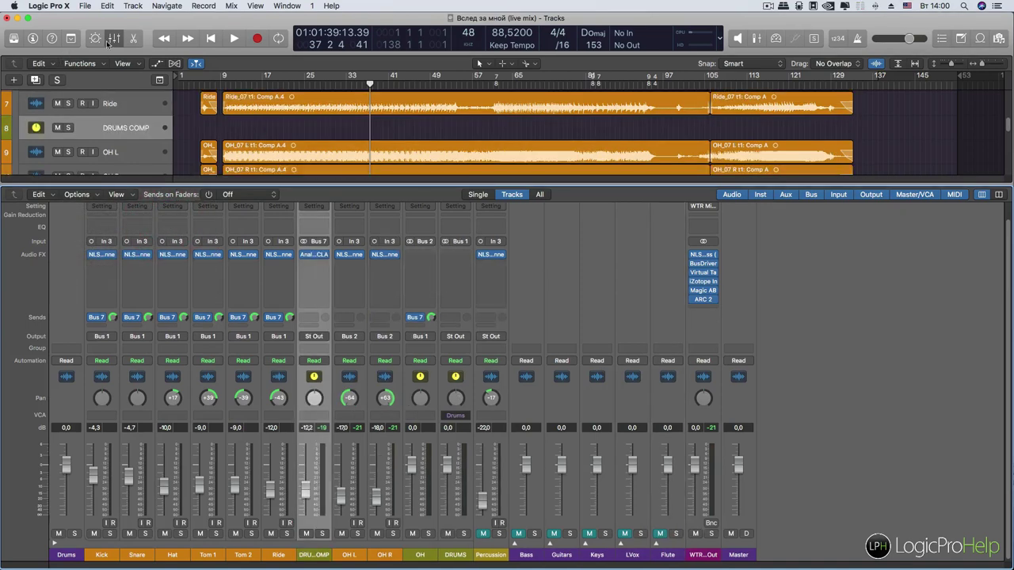
# - Move the DRUMS COMP track between OH and DRUMS in the Drums stack and check the channel order in the mixer
pyautogui.click(113, 38)
pyautogui.moveTo(77, 270); pyautogui.dragTo(64, 352)
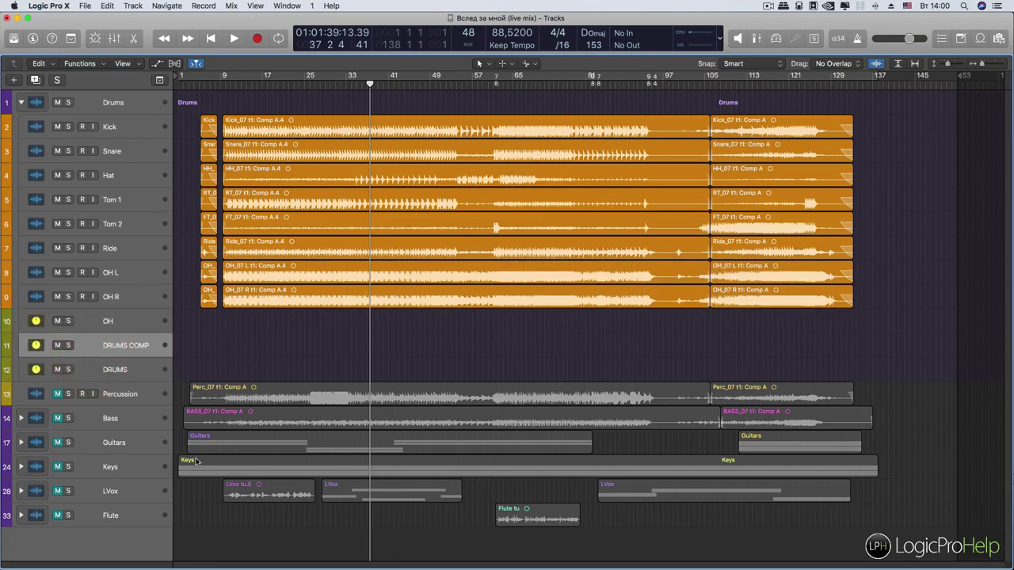
pyautogui.click(114, 38)
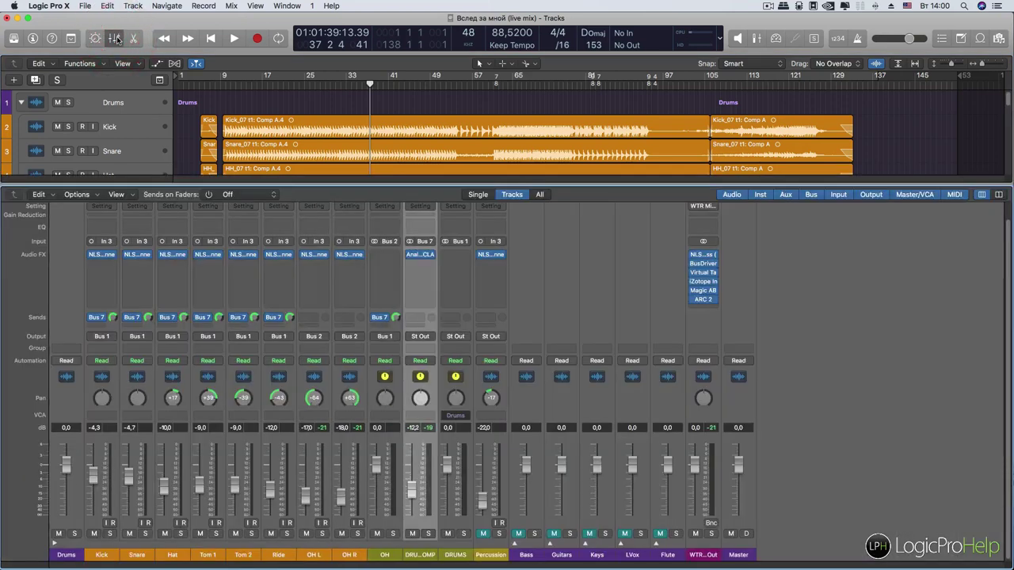
pyautogui.click(115, 39)
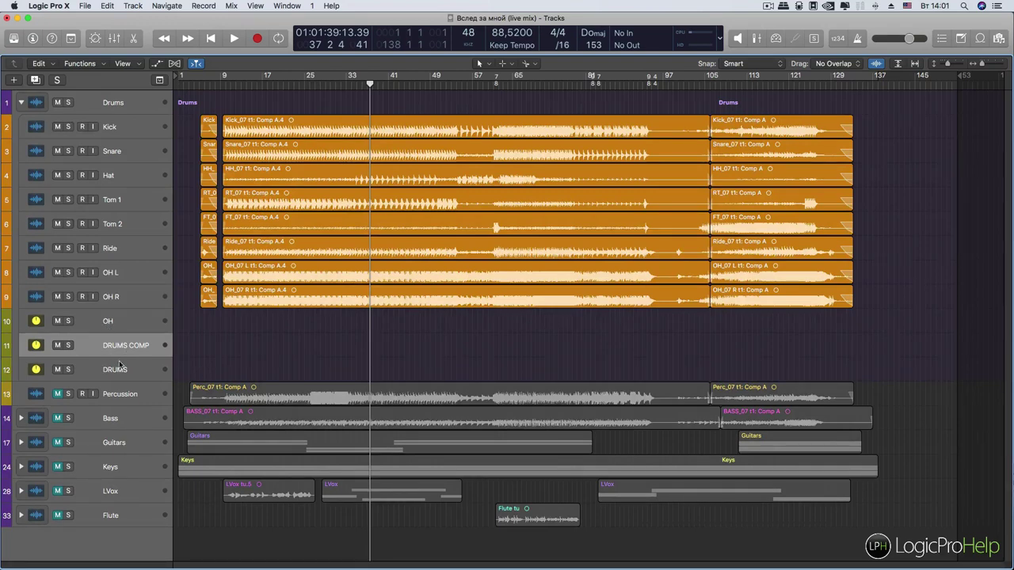
# - Show automation and draw volume rises near bar 67, up to -4.7 dB on DRUMS COMP and +2.2 dB on DRUMS
pyautogui.click(88, 349)
pyautogui.click(160, 64)
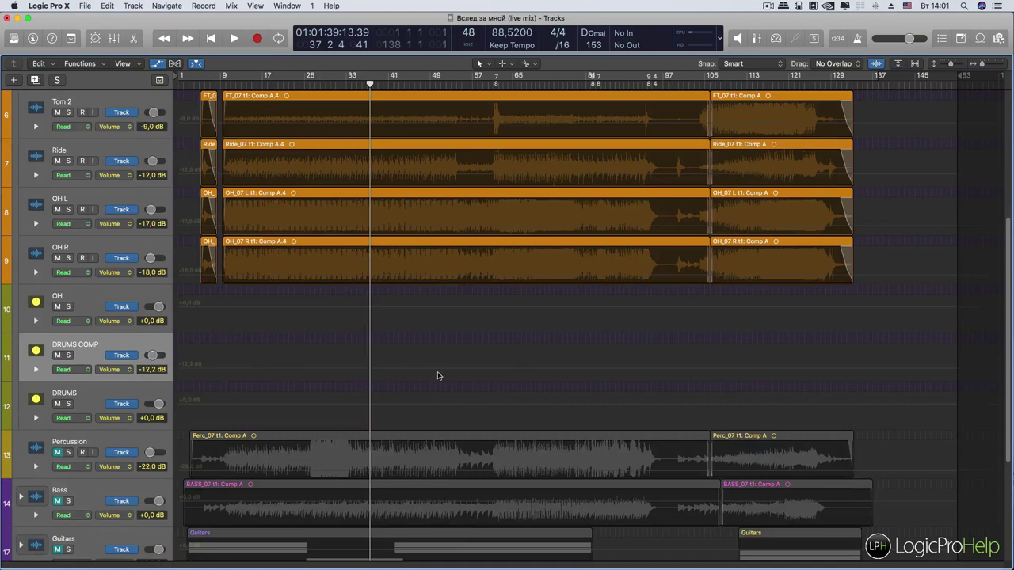
pyautogui.click(512, 369)
pyautogui.click(522, 368)
pyautogui.moveTo(567, 373); pyautogui.dragTo(566, 358)
pyautogui.click(515, 407)
pyautogui.moveTo(542, 408); pyautogui.dragTo(571, 401)
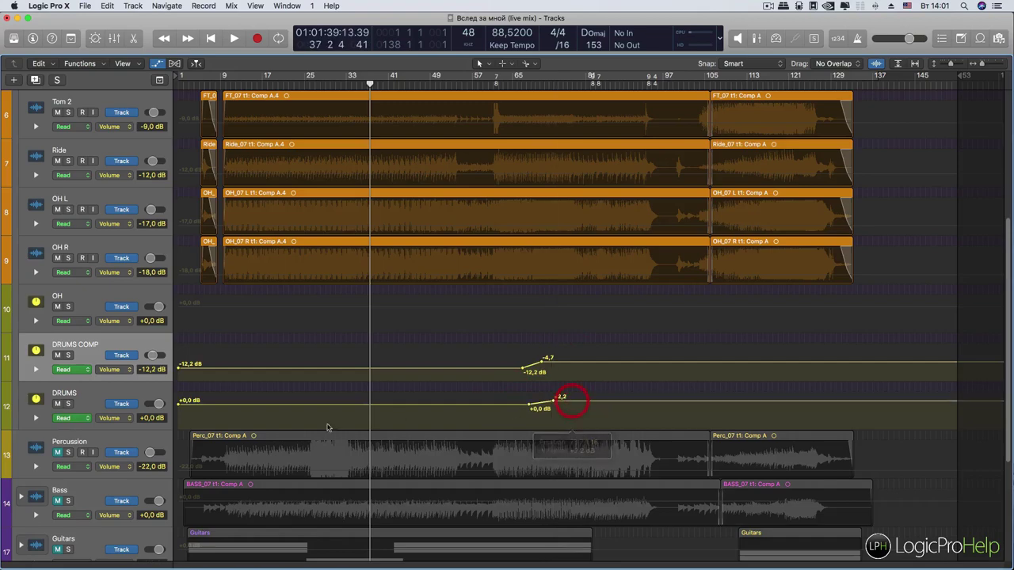
# - Look over the automation lanes of the Drums stack's tracks and hide track automation
pyautogui.scroll(10, 413, 405)
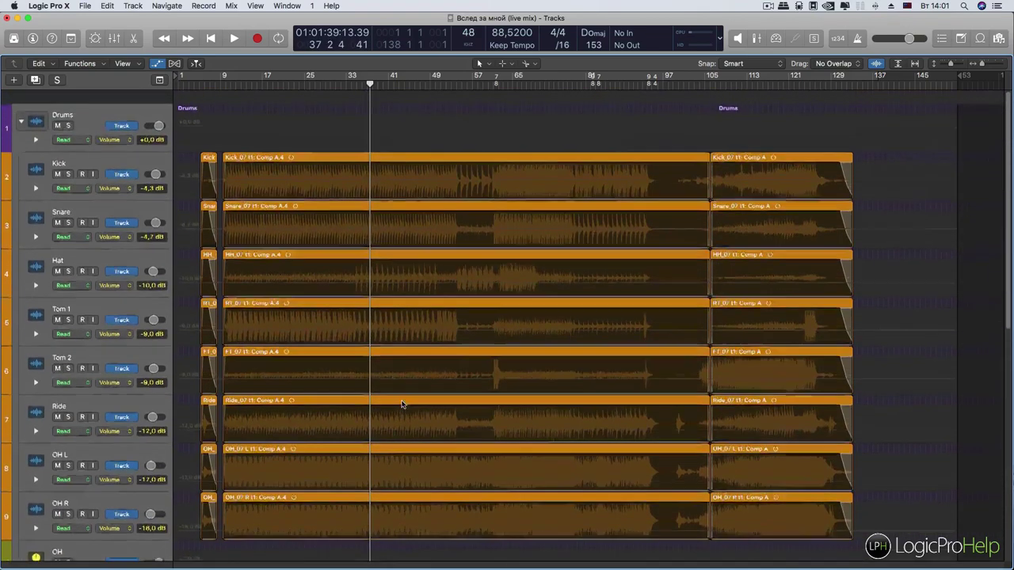
pyautogui.scroll(-15, 403, 402)
pyautogui.scroll(3, 401, 404)
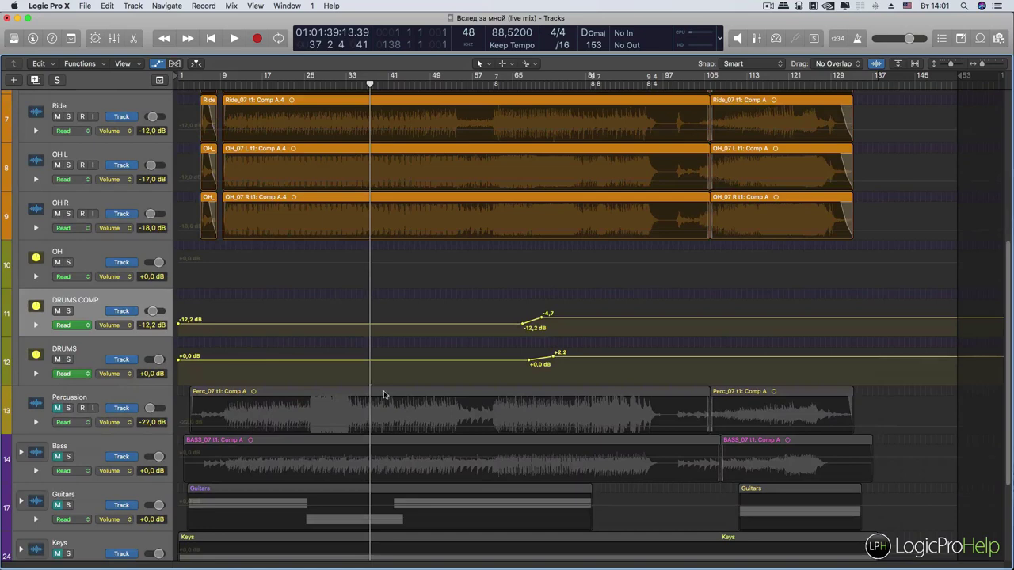
pyautogui.click(163, 63)
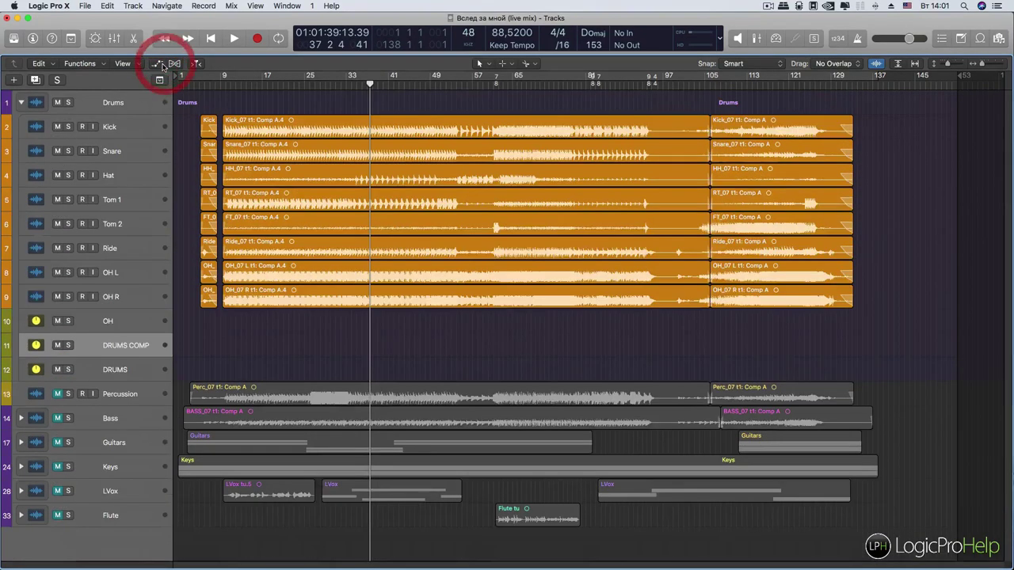
# - Show track automation again, review the DRUMS COMP and DRUMS lanes, and collapse the Drums stack
pyautogui.click(157, 63)
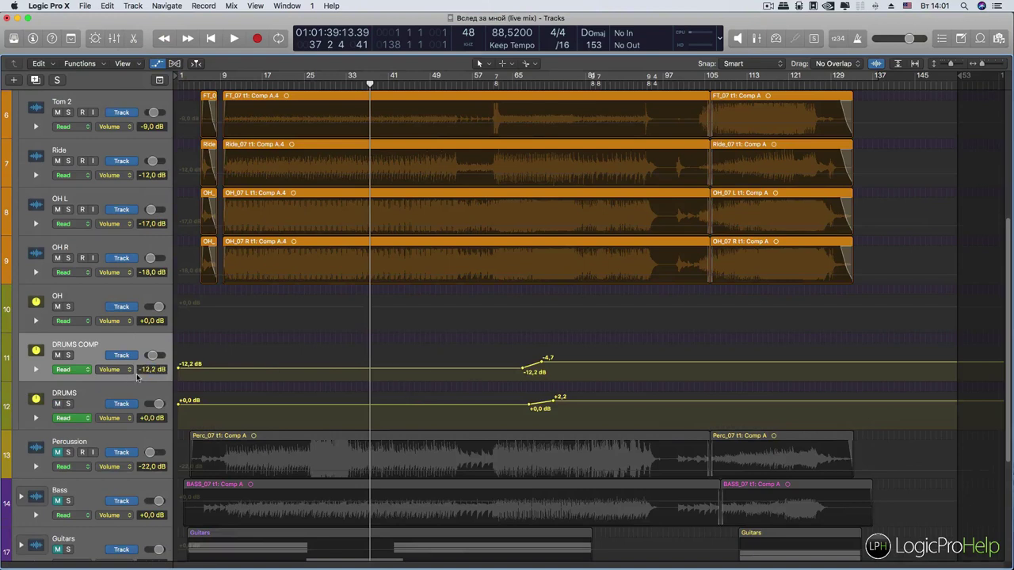
pyautogui.moveTo(150, 370); pyautogui.dragTo(150, 368)
pyautogui.click(88, 384)
pyautogui.click(91, 356)
pyautogui.click(90, 396)
pyautogui.scroll(10, 125, 360)
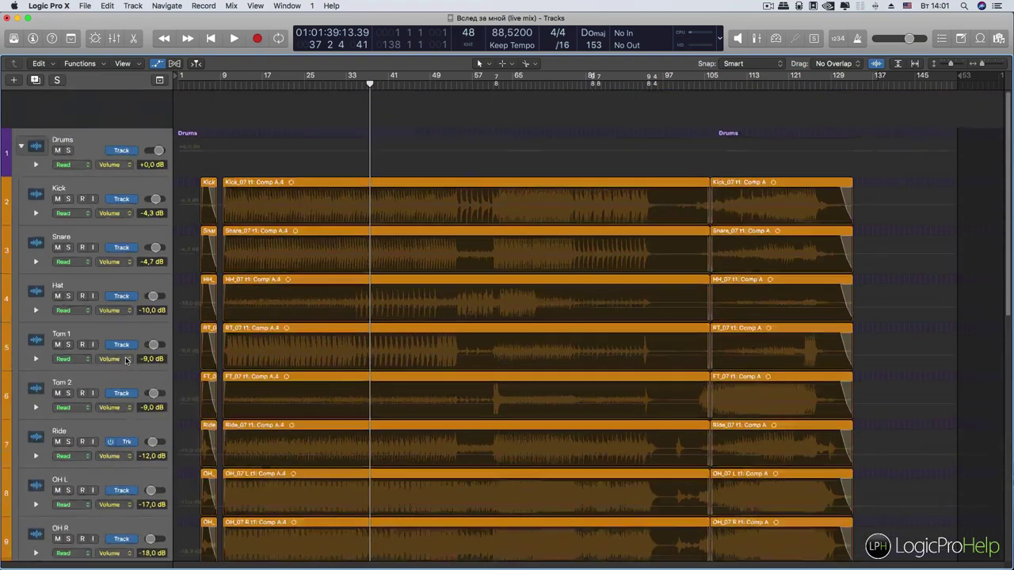
pyautogui.click(21, 108)
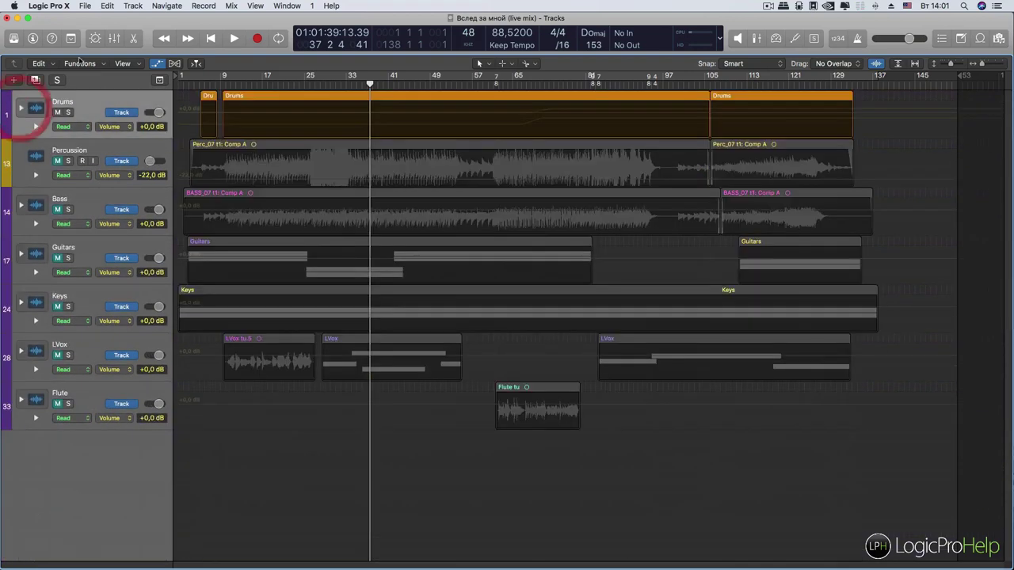
# - Open the mixer, expand the Drums stack, and check the VCA assignment options of the DRUMS COMP channel
pyautogui.click(116, 38)
pyautogui.click(55, 544)
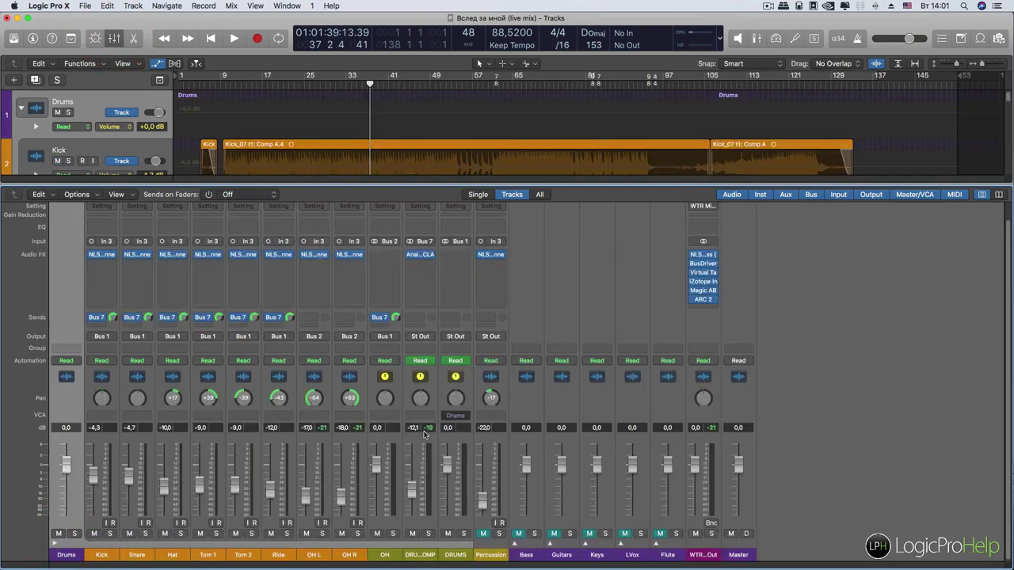
pyautogui.click(420, 415)
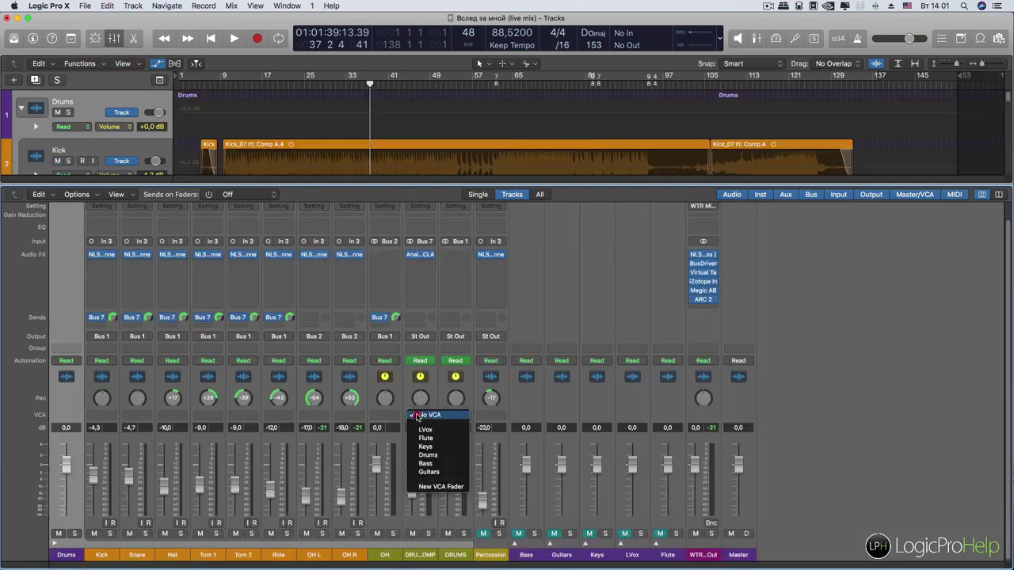
pyautogui.click(425, 455)
pyautogui.click(422, 416)
pyautogui.click(423, 417)
# - Adjust the DRUMS COMP level, and play the song while pulling the Drums VCA fader to -∞, raising it and lowering it again
pyautogui.moveTo(411, 492); pyautogui.dragTo(411, 478)
pyautogui.moveTo(65, 465); pyautogui.dragTo(65, 531)
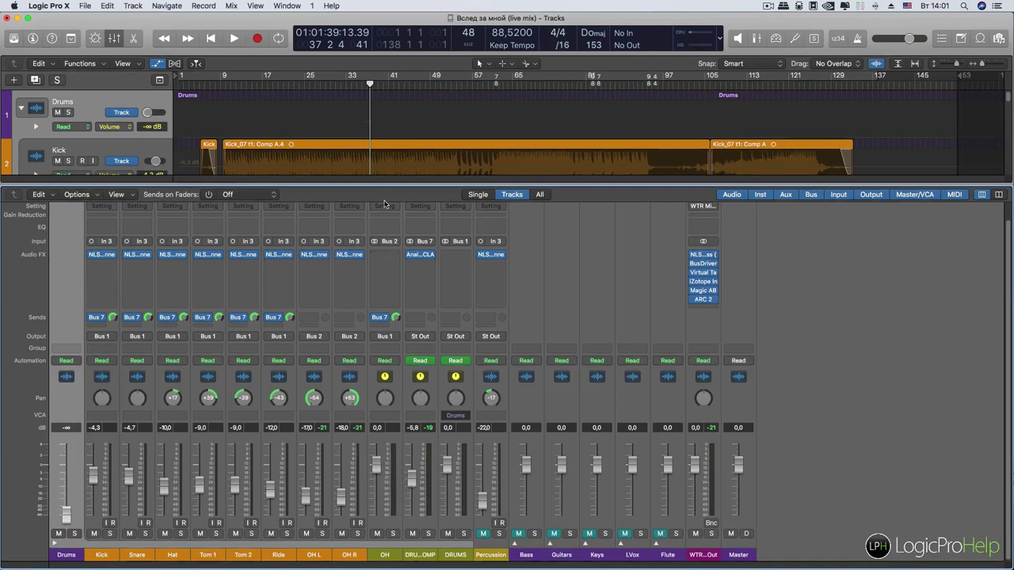
pyautogui.press('space')
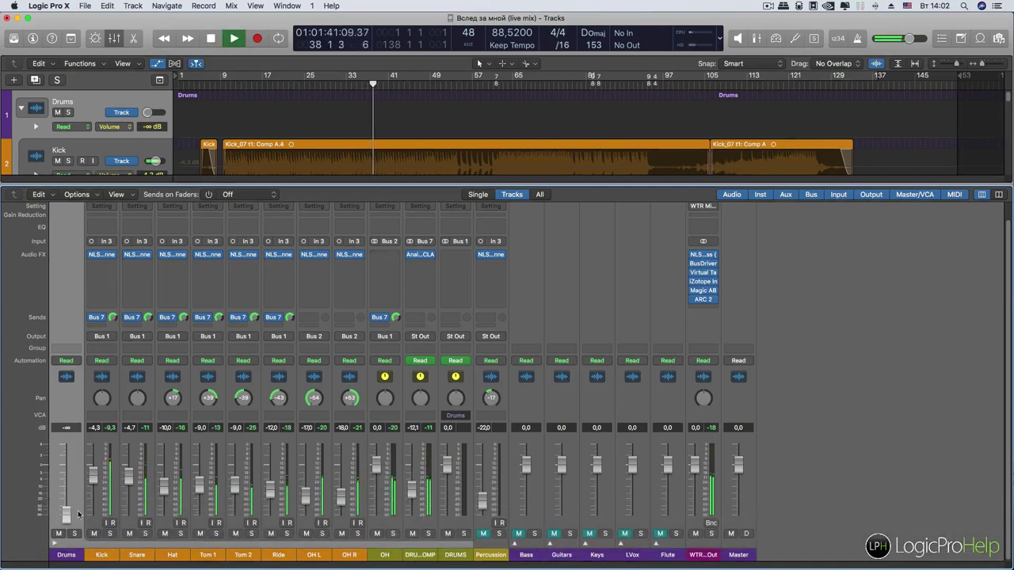
pyautogui.moveTo(79, 515); pyautogui.dragTo(78, 467)
pyautogui.moveTo(72, 421); pyautogui.dragTo(67, 518)
pyautogui.press('space')
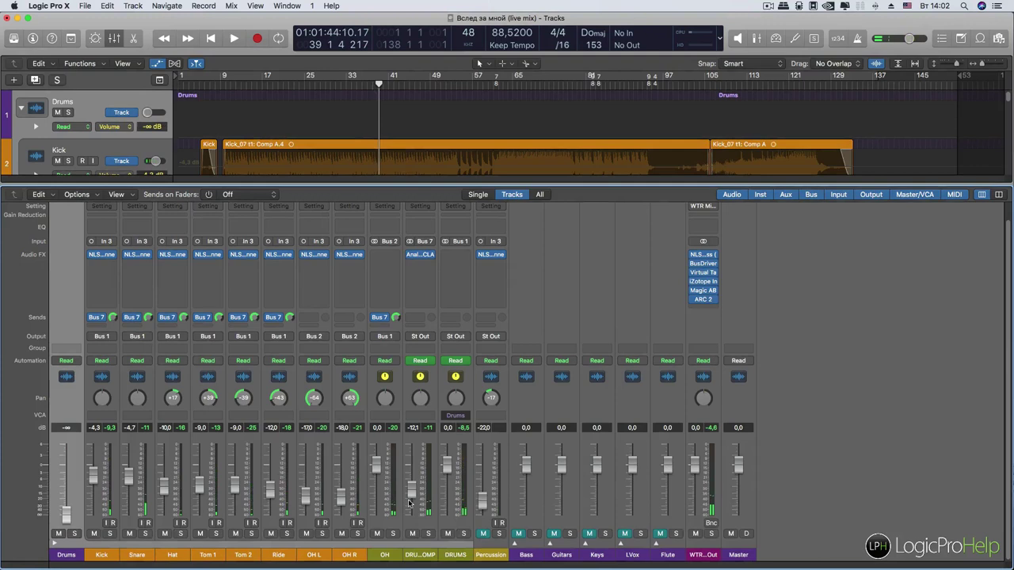
# - Assign the DRUMS COMP channel to the Drums VCA
pyautogui.moveTo(417, 489); pyautogui.dragTo(417, 487)
pyautogui.click(420, 418)
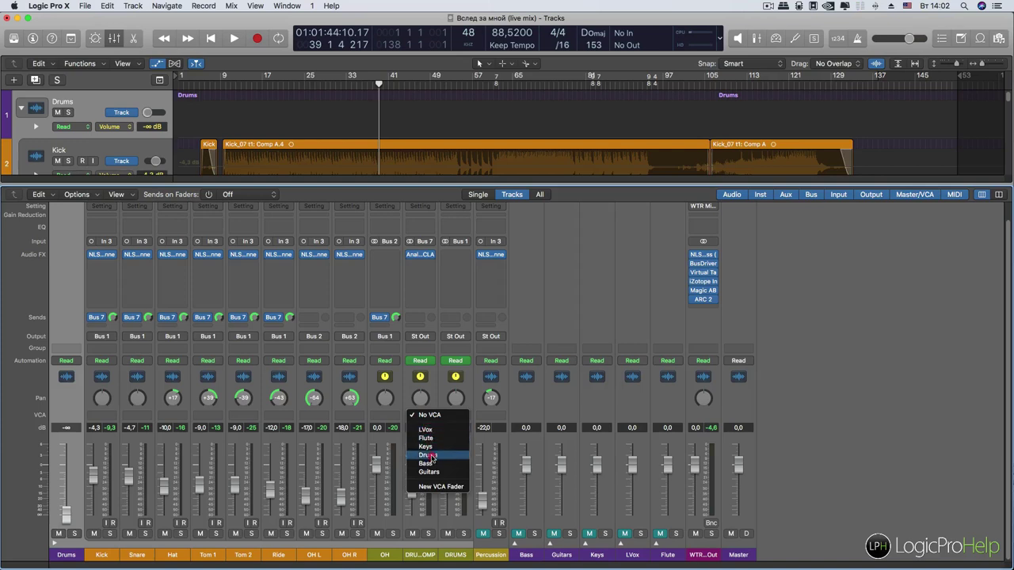
pyautogui.click(428, 456)
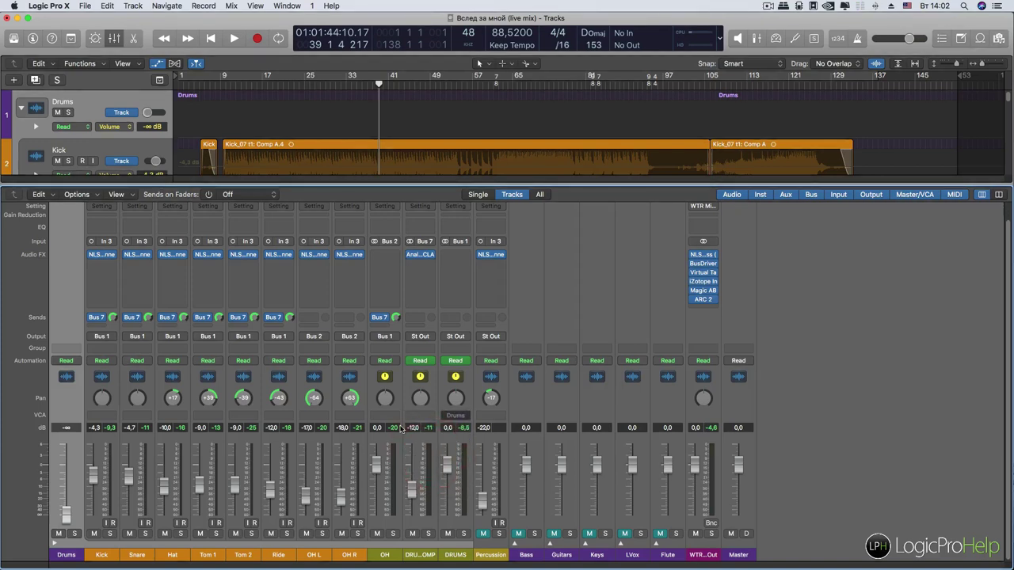
# - Play the song while raising the Drums VCA fader, stop playback, and reset the fader to 0 dB
pyautogui.press('space')
pyautogui.moveTo(66, 515); pyautogui.dragTo(67, 469)
pyautogui.press('space')
pyautogui.keyDown('alt'); pyautogui.click(65, 497); pyautogui.keyUp('alt')
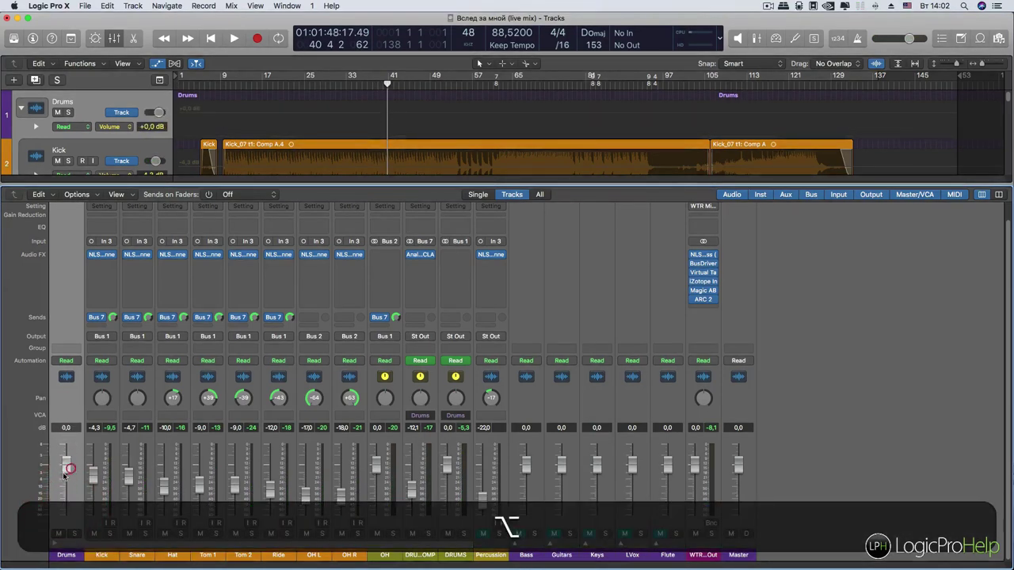
# - Compare the DRUMS COMP and DRUMS aux channels with the Drums VCA by selecting each and viewing its automation lane
pyautogui.click(418, 555)
pyautogui.click(451, 554)
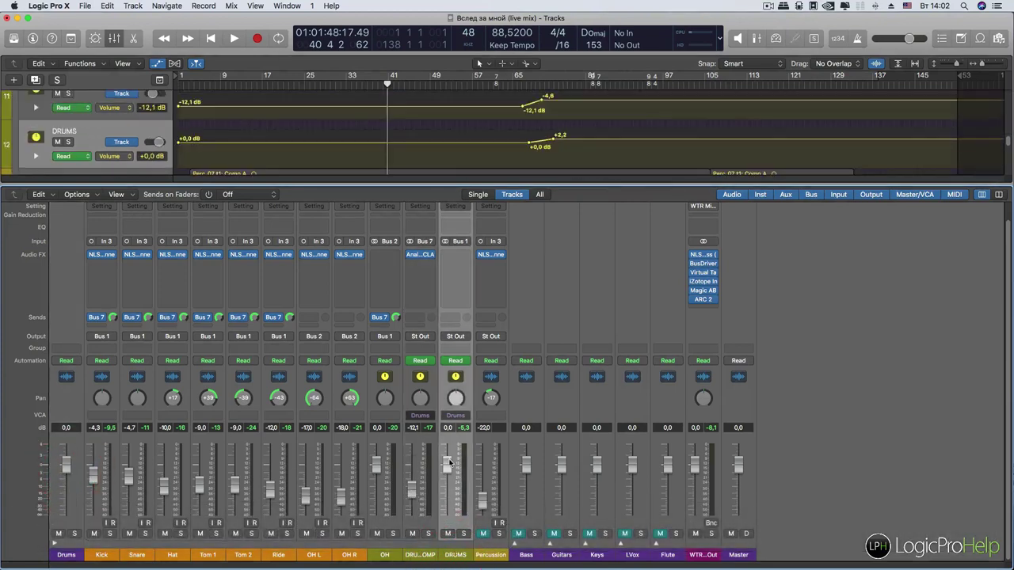
pyautogui.click(420, 554)
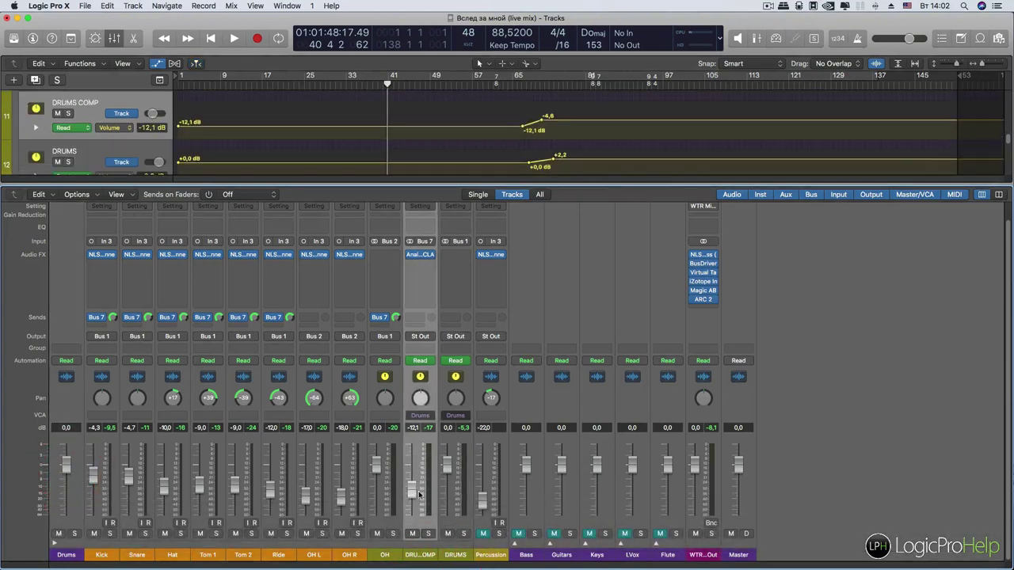
pyautogui.click(63, 475)
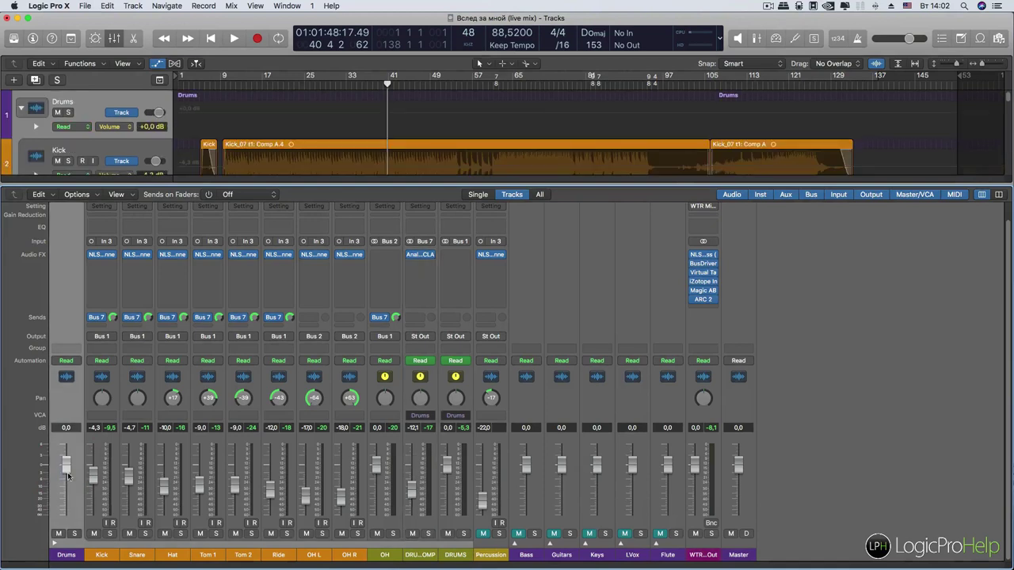
pyautogui.click(420, 538)
pyautogui.click(452, 511)
pyautogui.click(422, 519)
pyautogui.click(456, 510)
pyautogui.click(430, 513)
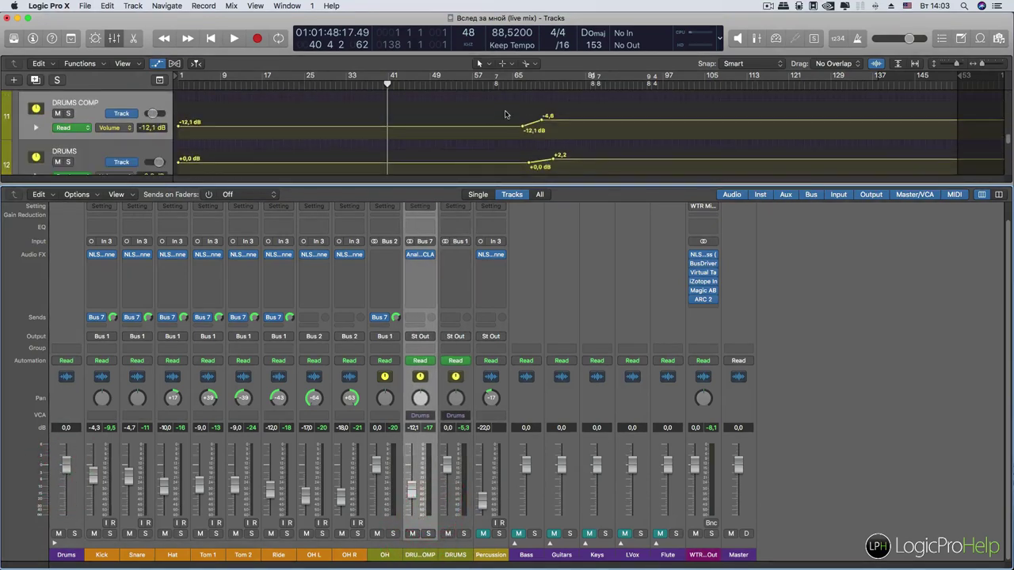
# - Place the playhead at bar 65, try a lower level on the Drums VCA fader, and return it to 0 dB
pyautogui.moveTo(519, 87)
pyautogui.mouseDown()
pyautogui.moveTo(540, 86)
pyautogui.moveTo(499, 85)
pyautogui.moveTo(593, 86)
pyautogui.moveTo(512, 85)
pyautogui.mouseUp()
pyautogui.moveTo(66, 463)
pyautogui.mouseDown()
pyautogui.moveTo(65, 510)
pyautogui.moveTo(65, 470)
pyautogui.moveTo(76, 463)
pyautogui.mouseUp()
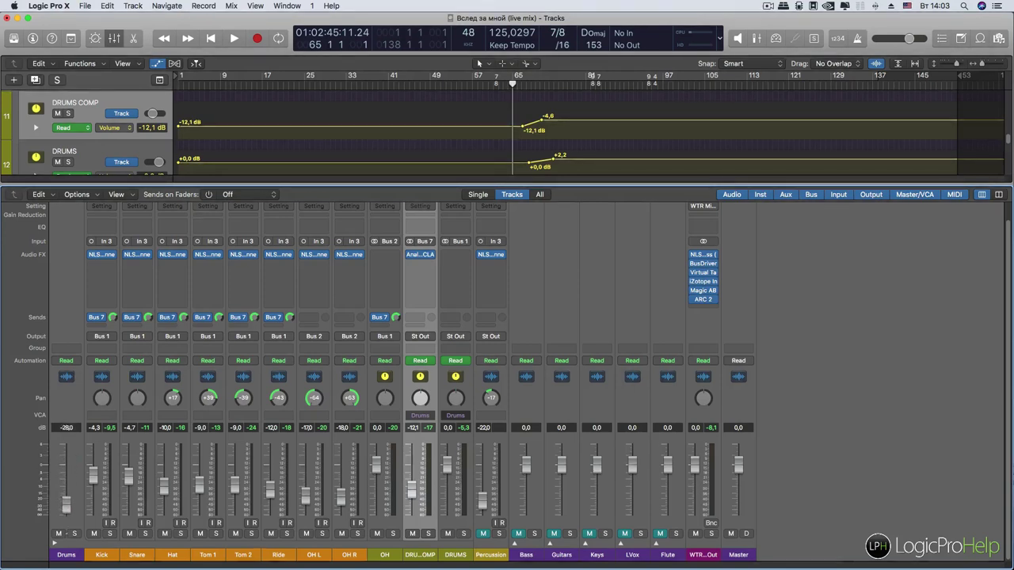
pyautogui.moveTo(67, 487)
pyautogui.mouseDown()
pyautogui.moveTo(66, 462)
pyautogui.moveTo(69, 480)
pyautogui.mouseUp()
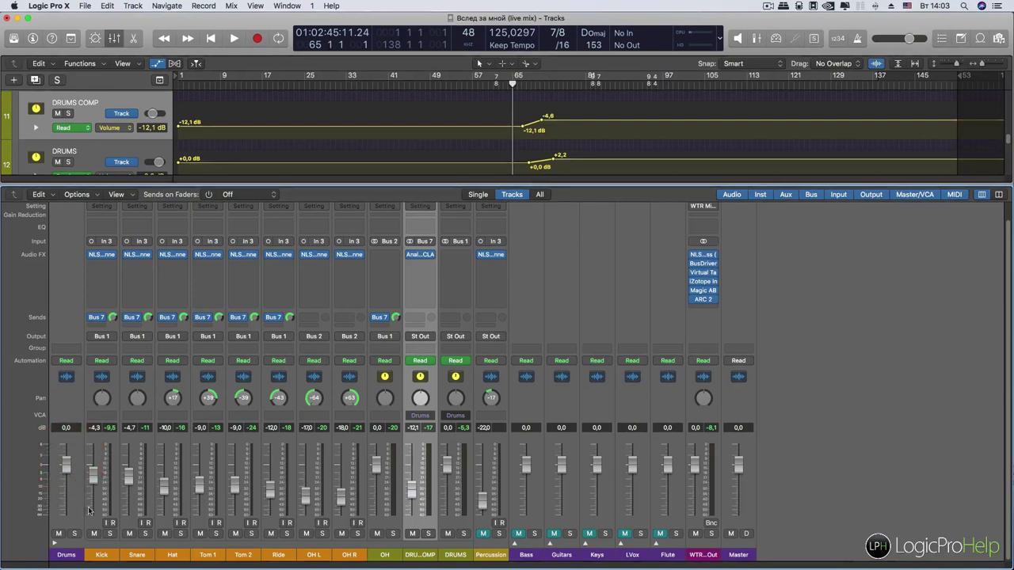
# - Examine the lanes of the tracks in the Drums stack and the VCA assignments of the channels inside the Bass and LVox stacks
pyautogui.scroll(2, 91, 459)
pyautogui.scroll(10, 256, 135)
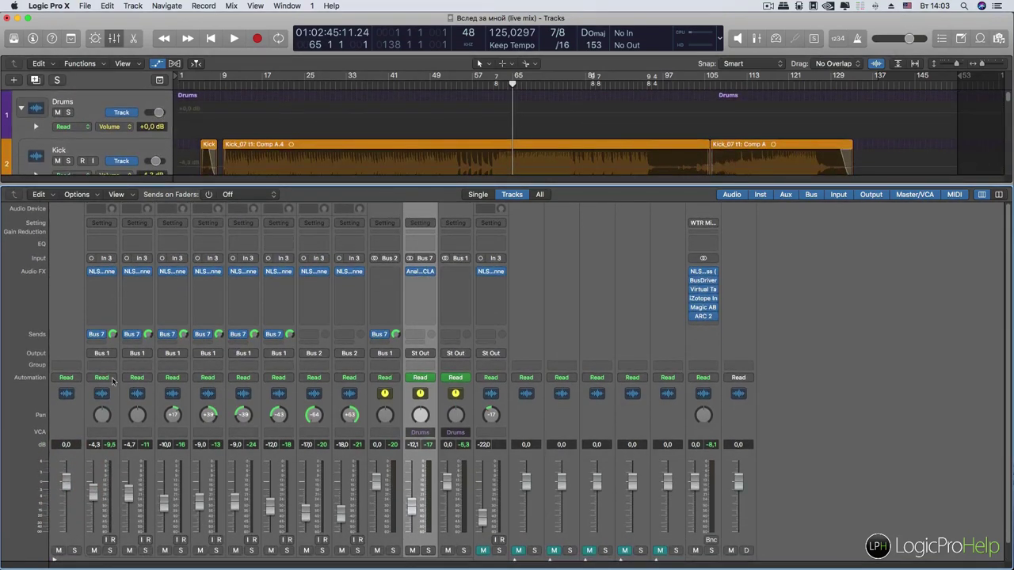
pyautogui.scroll(-7, 420, 149)
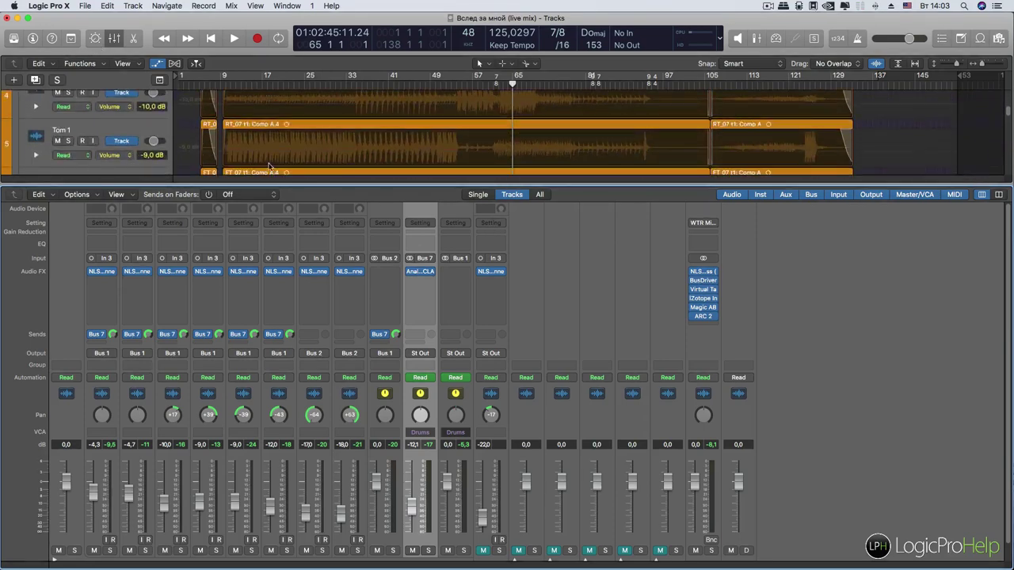
pyautogui.scroll(-4, 411, 149)
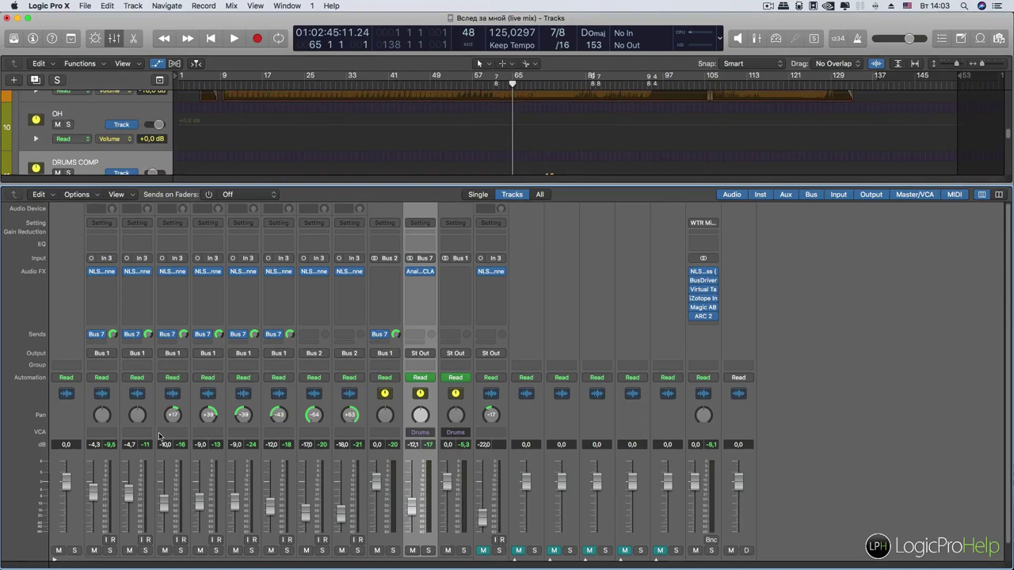
pyautogui.scroll(-1, 544, 480)
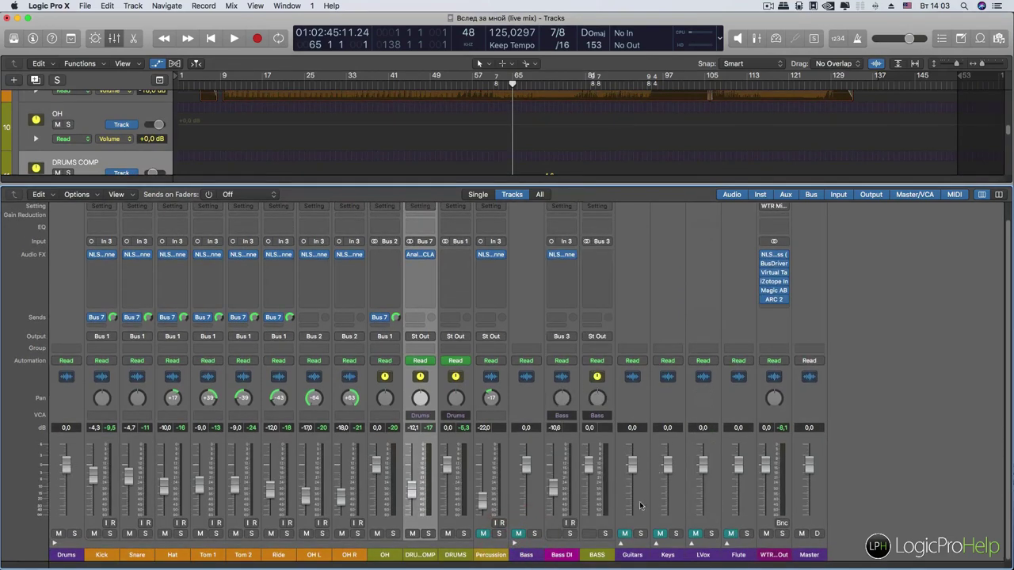
pyautogui.click(515, 544)
pyautogui.click(621, 544)
pyautogui.click(620, 544)
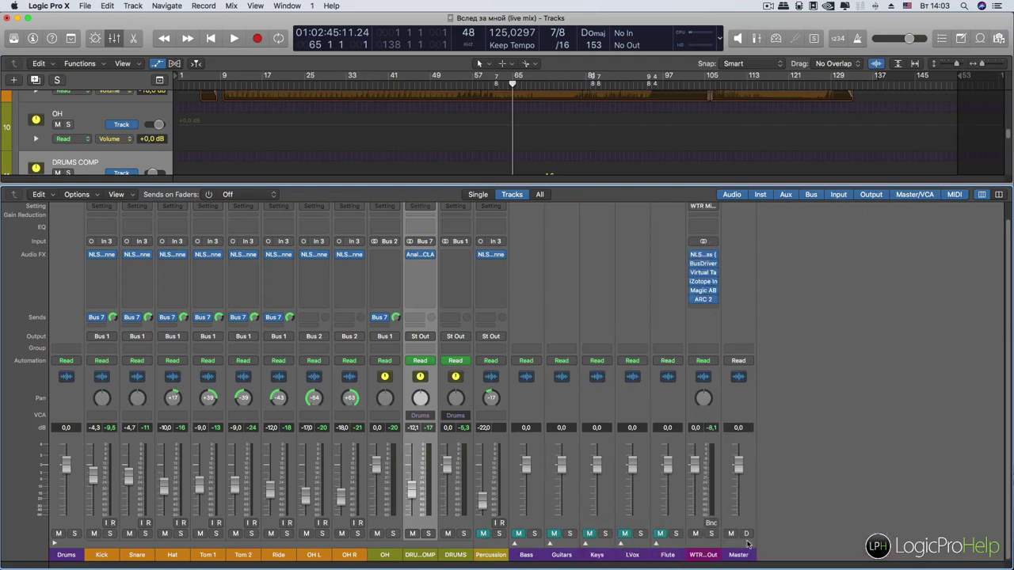
pyautogui.click(621, 544)
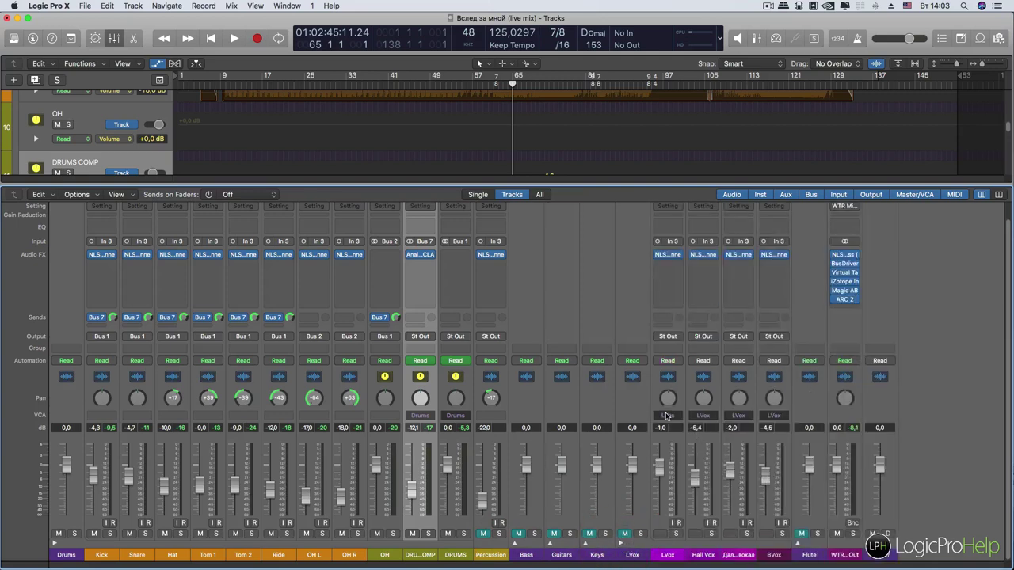
pyautogui.click(621, 544)
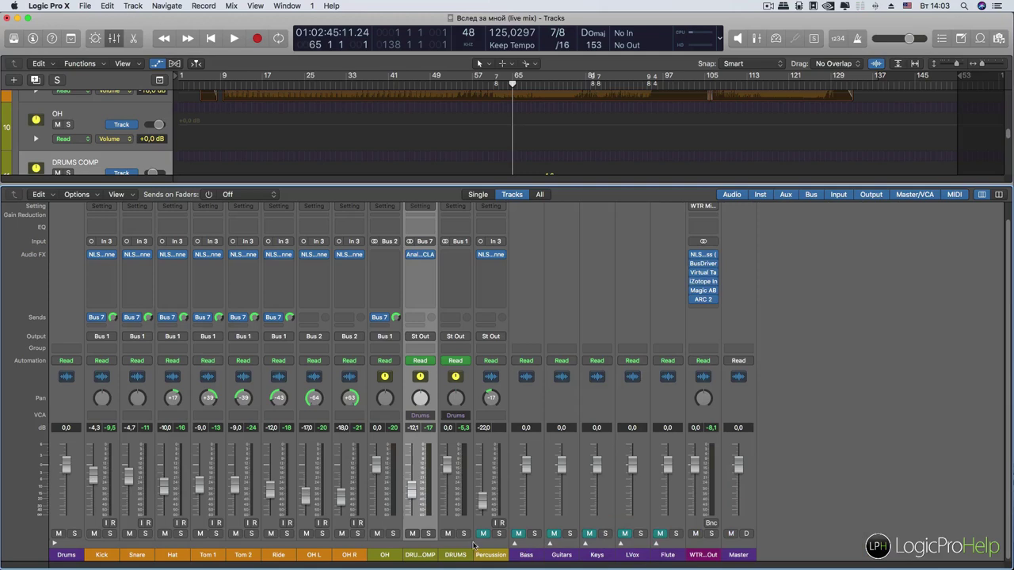
# - Raise Percussion to -18.5 dB, expand the Bass stack, and set Bass DI to -6.6 dB and BASS to -0.2 dB
pyautogui.moveTo(480, 505); pyautogui.dragTo(480, 497)
pyautogui.click(515, 545)
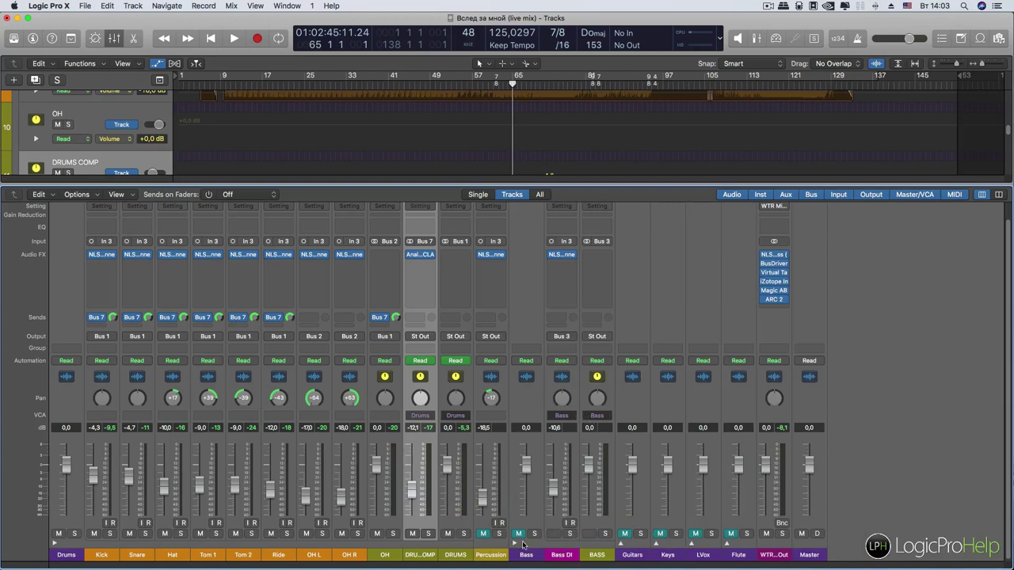
pyautogui.moveTo(558, 501); pyautogui.dragTo(593, 460)
pyautogui.click(593, 556)
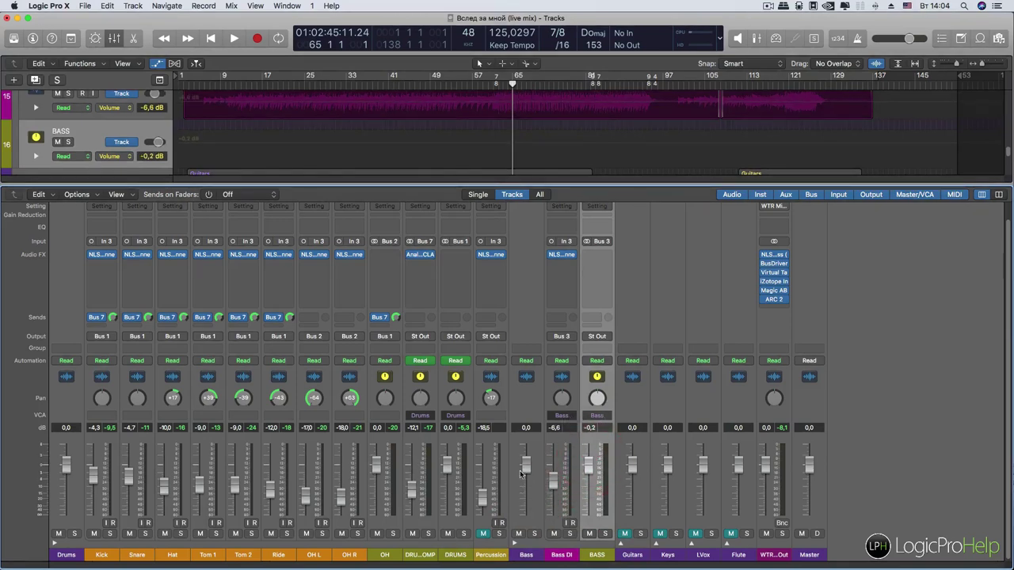
# - Pull the Bass VCA fader down to -∞ and set the BASS aux fader to 0.0 dB
pyautogui.click(576, 411)
pyautogui.click(582, 410)
pyautogui.moveTo(527, 463); pyautogui.dragTo(522, 557)
pyautogui.moveTo(589, 464); pyautogui.dragTo(589, 463)
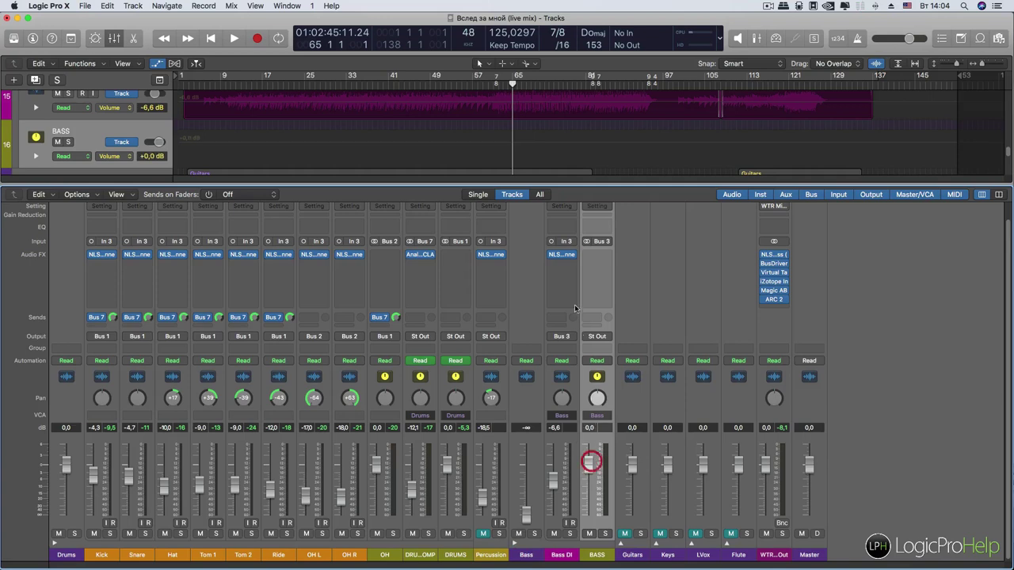
# - Check the output routing of Bass DI to the BASS aux and reset the Bass VCA fader to 0 dB
pyautogui.click(595, 336)
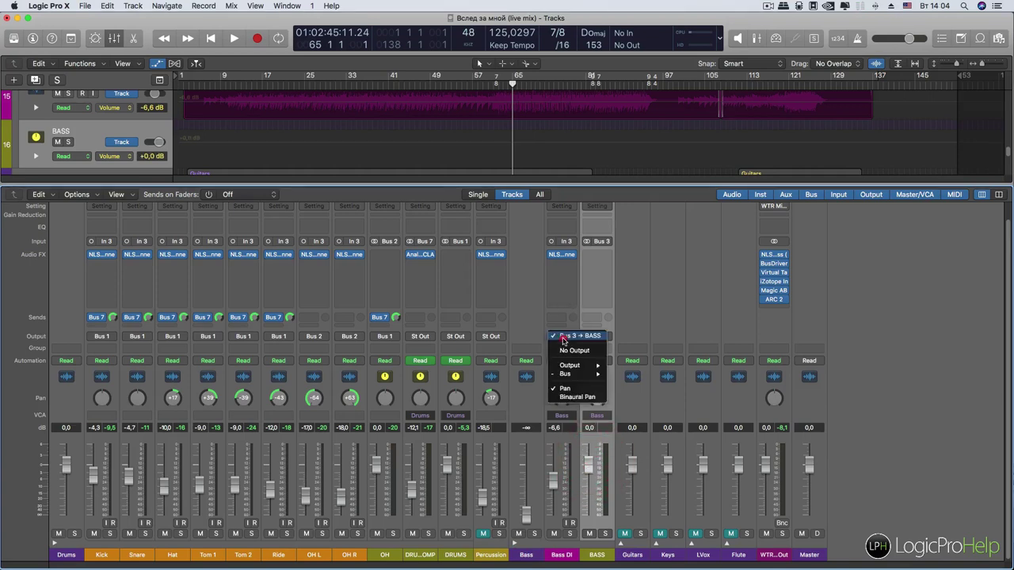
pyautogui.click(567, 291)
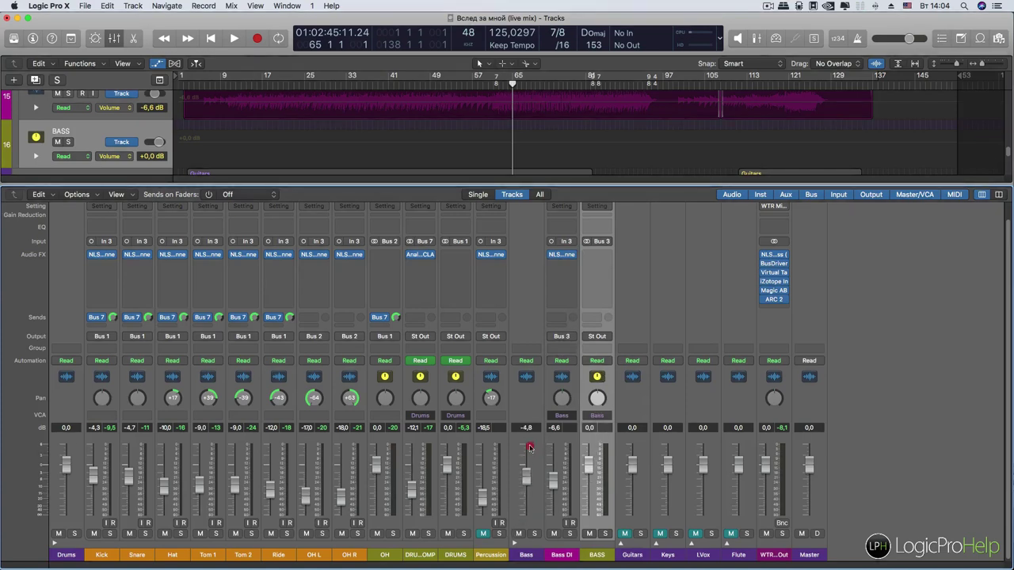
pyautogui.keyDown('alt'); pyautogui.click(531, 513); pyautogui.keyUp('alt')
# - Solo the Bass stack and play it while pulling its VCA fader to -∞, stopping and restarting playback to compare the meters
pyautogui.click(534, 535)
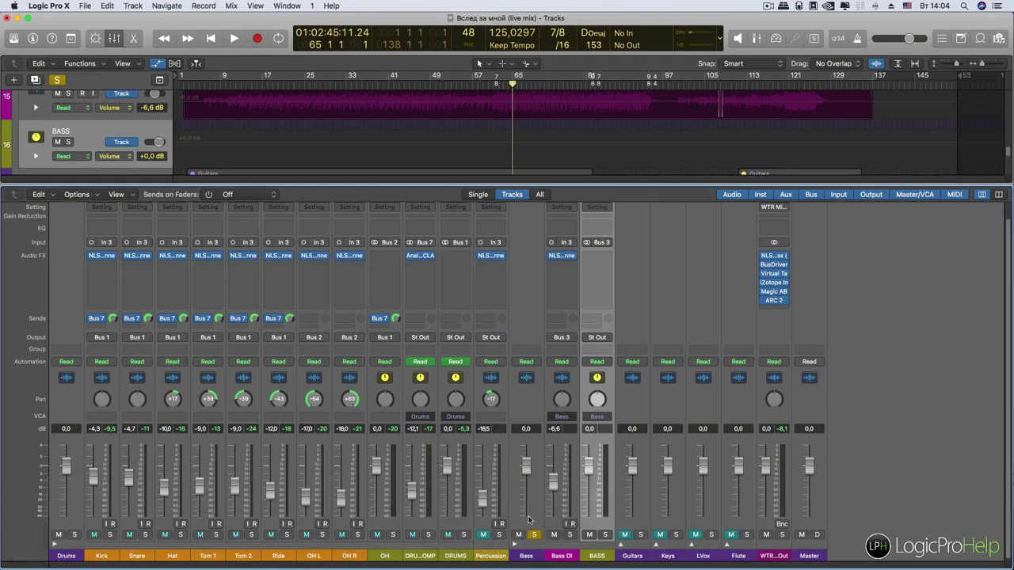
pyautogui.press('space')
pyautogui.moveTo(520, 502); pyautogui.dragTo(515, 543)
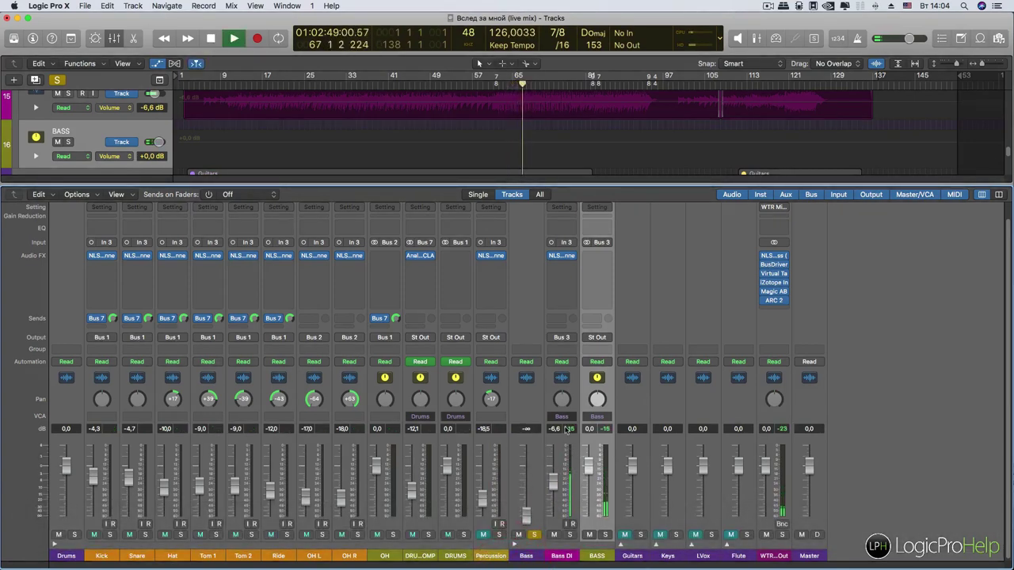
pyautogui.press('space')
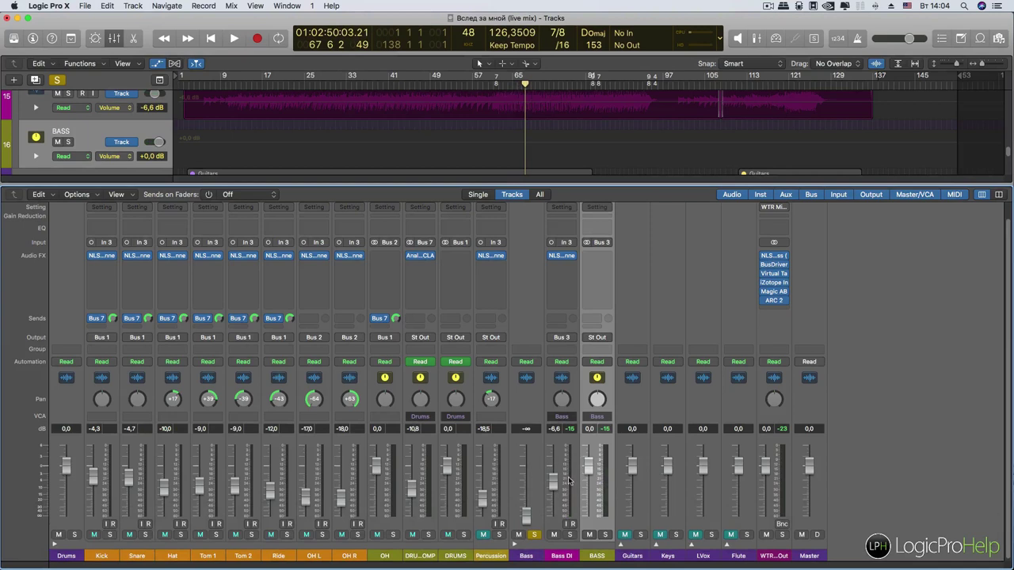
pyautogui.press('space')
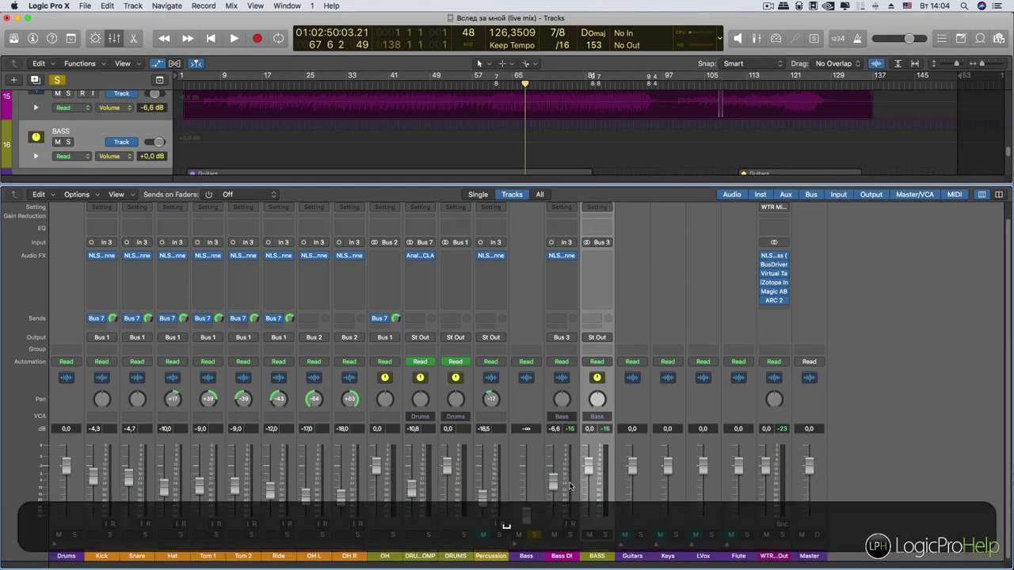
pyautogui.press('space')
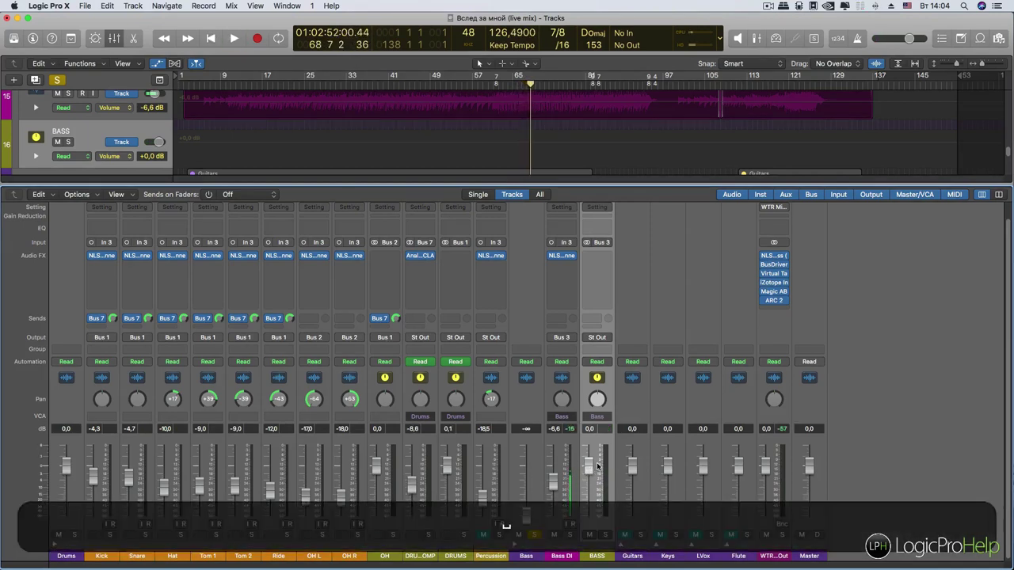
# - Reset the BASS aux fader and the Bass VCA fader to 0 dB
pyautogui.moveTo(588, 467); pyautogui.dragTo(587, 465)
pyautogui.keyDown('alt'); pyautogui.click(587, 466); pyautogui.keyUp('alt')
pyautogui.keyDown('alt'); pyautogui.click(525, 514); pyautogui.keyUp('alt')
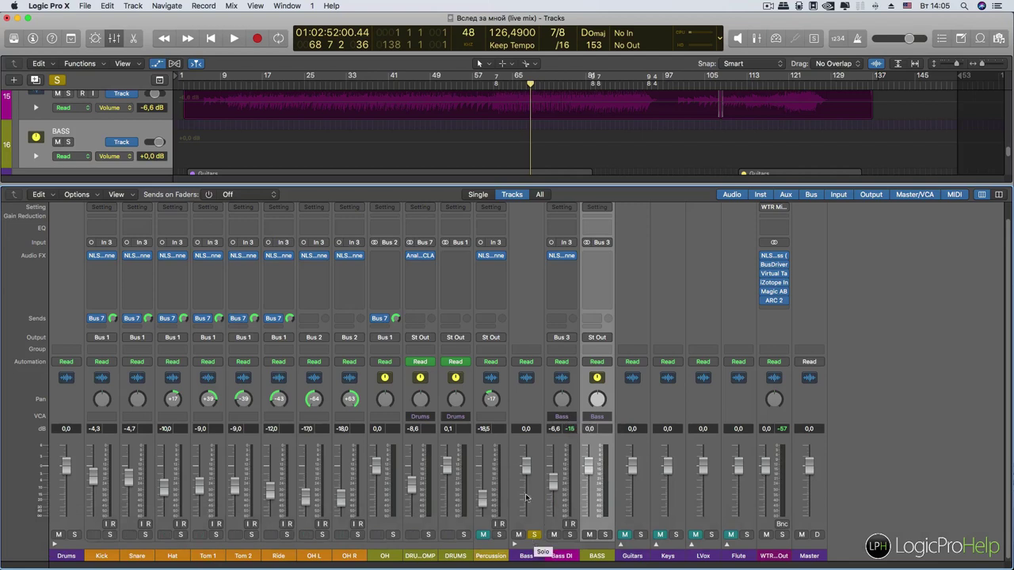
# - Check the VCA options of Bass DI and select the main output channel
pyautogui.click(561, 417)
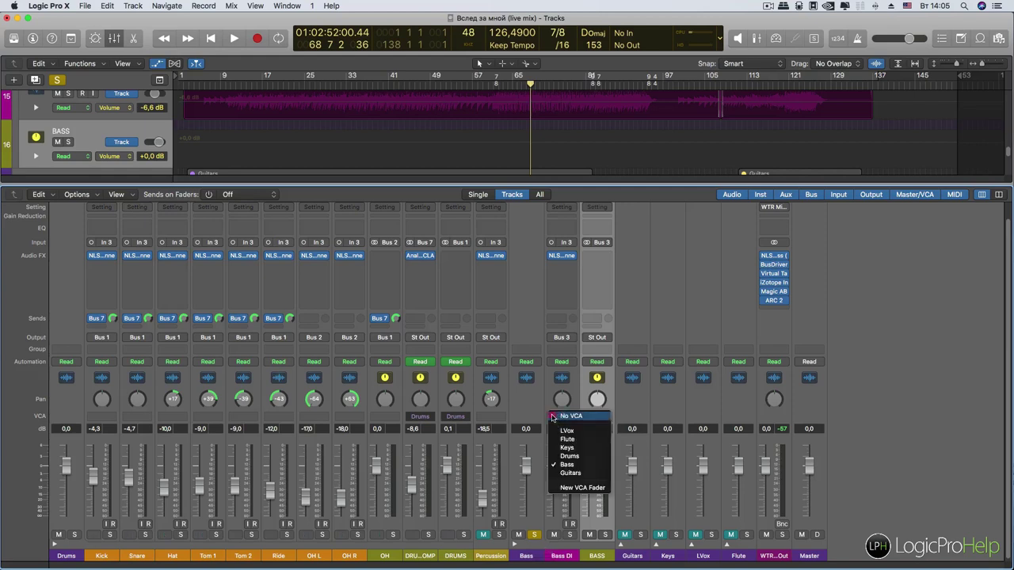
pyautogui.click(529, 410)
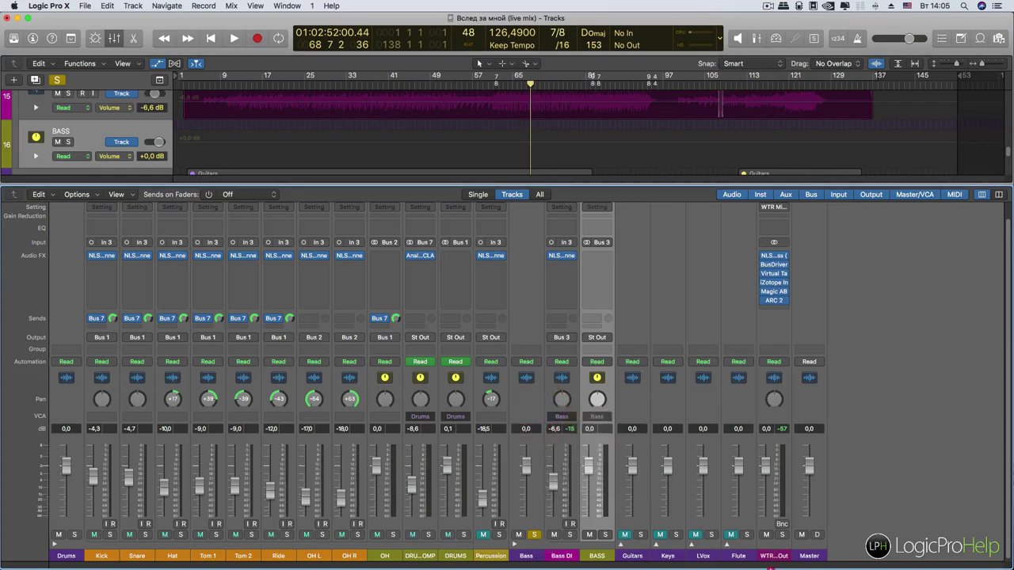
pyautogui.click(768, 557)
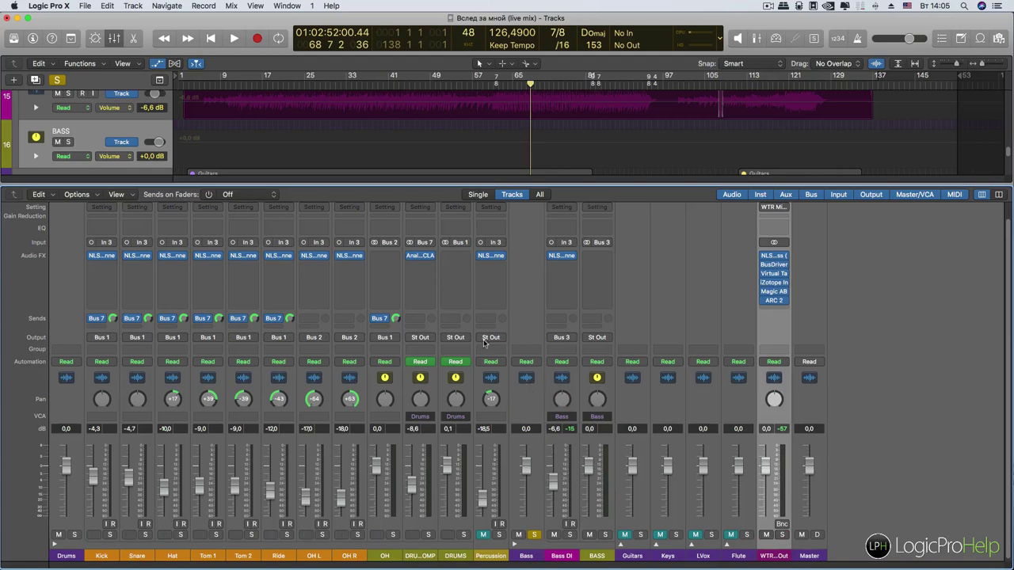
# - Check the Percussion track's output routing and raise its fader to -11.2 dB
pyautogui.click(486, 339)
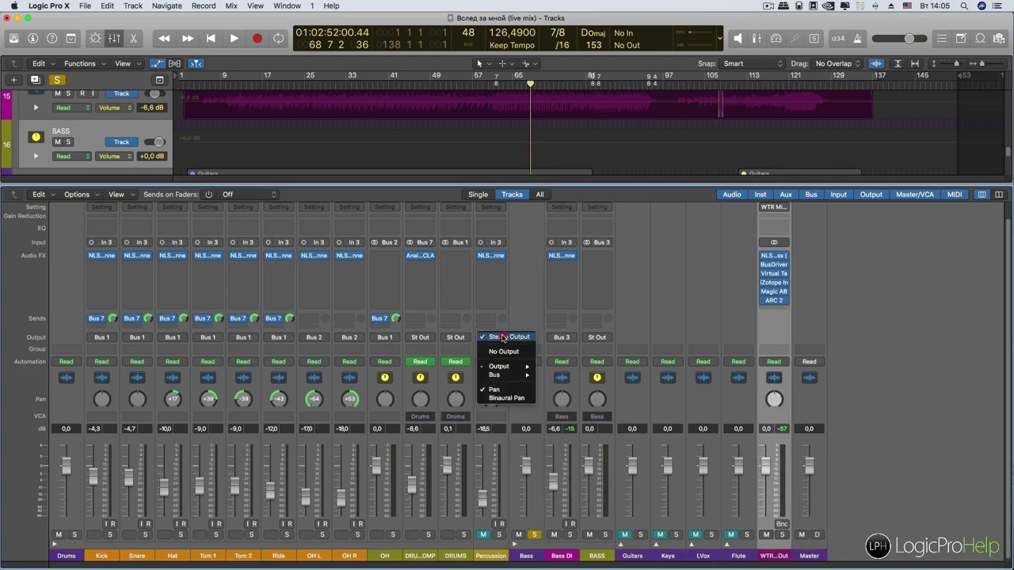
pyautogui.click(489, 321)
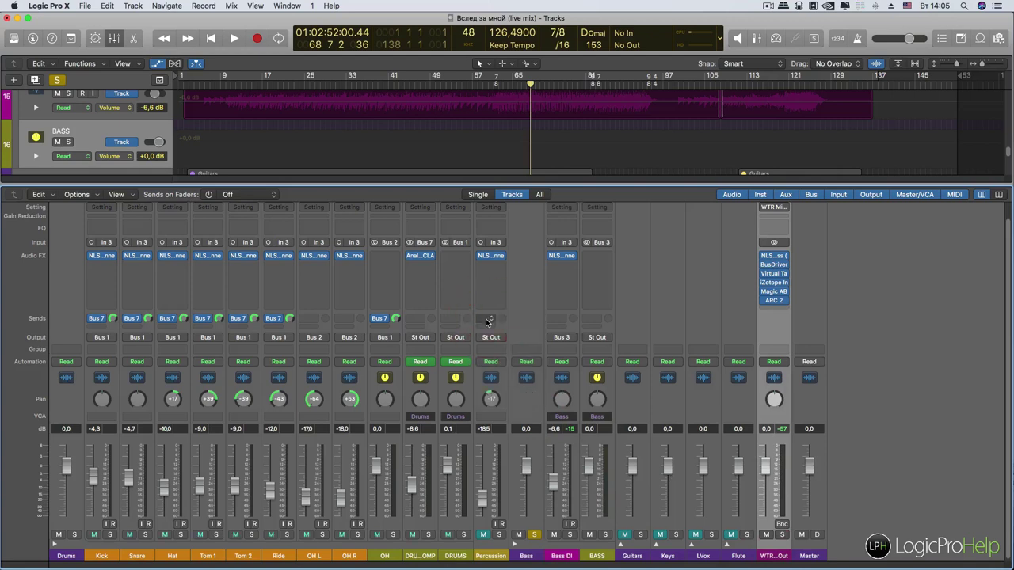
pyautogui.moveTo(481, 497); pyautogui.dragTo(482, 491)
# - Select the Kick through OH R channel strips and keep their VCA assignment at No VCA
pyautogui.moveTo(102, 558); pyautogui.dragTo(346, 554)
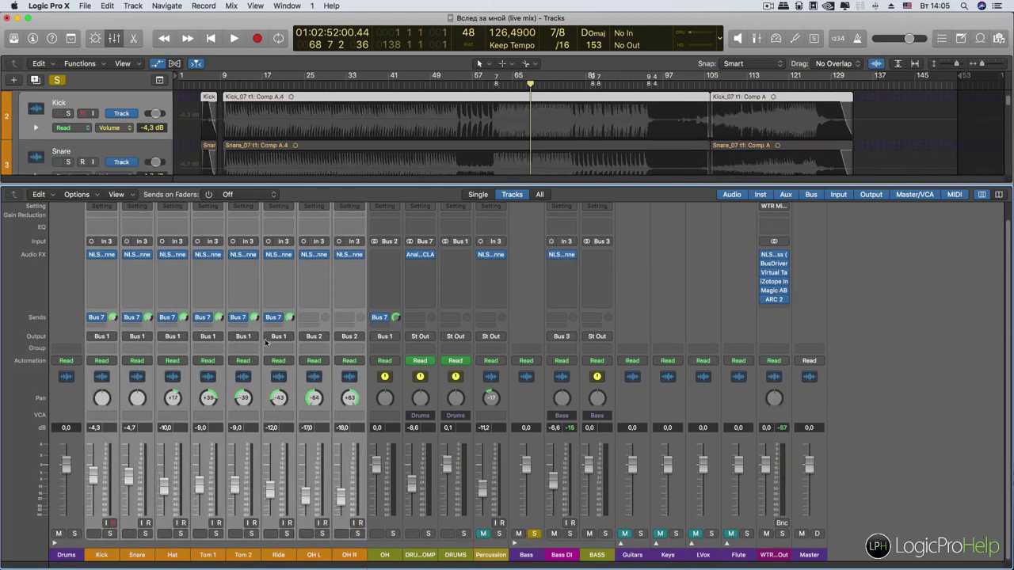
pyautogui.click(103, 349)
pyautogui.click(63, 354)
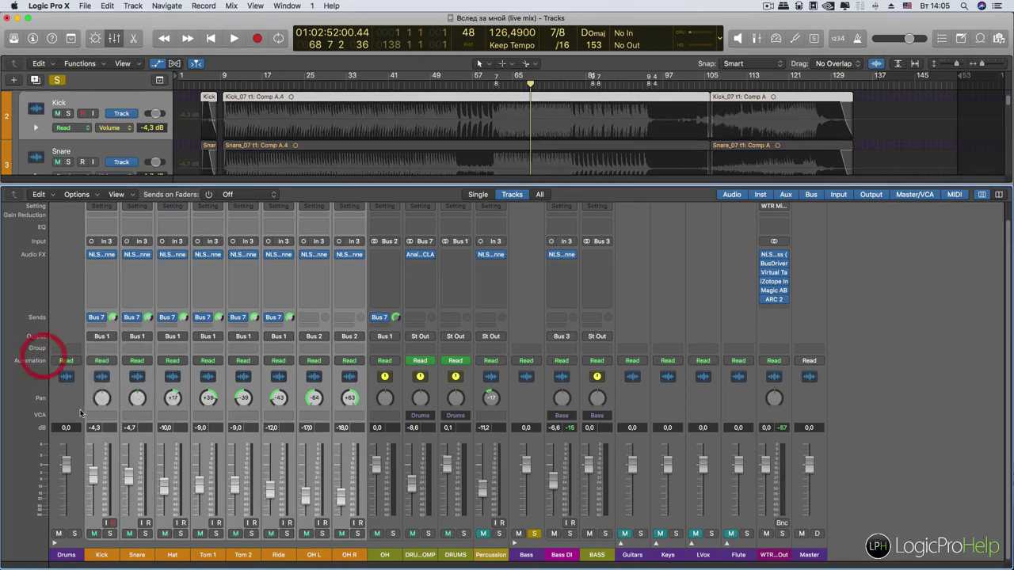
pyautogui.click(97, 416)
pyautogui.click(131, 419)
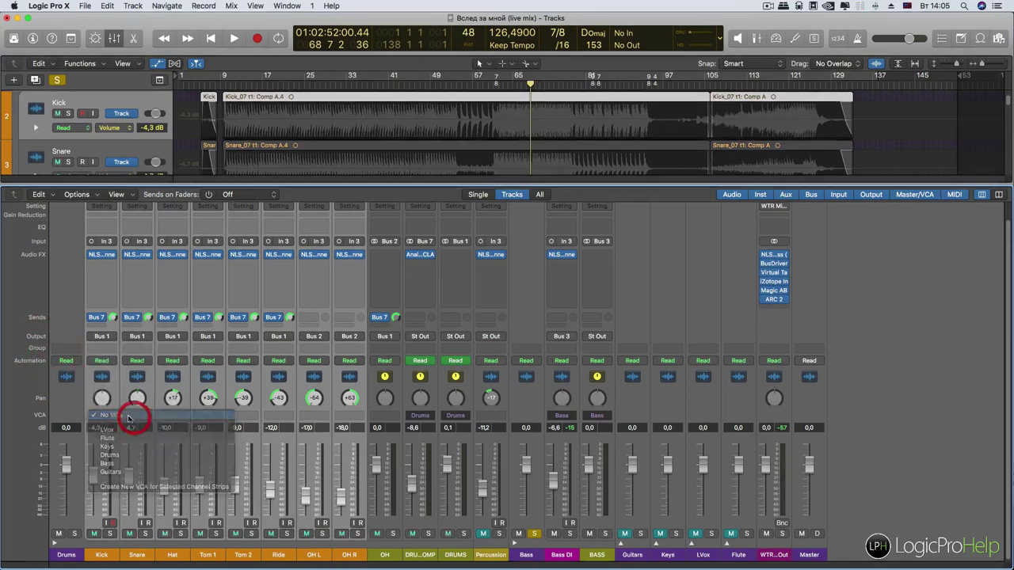
# - Select the OH, DRUMS COMP and DRUMS aux strips in turn to compare their bus routing and VCA assignment
pyautogui.click(386, 556)
pyautogui.click(426, 554)
pyautogui.click(455, 554)
pyautogui.click(428, 554)
pyautogui.click(455, 554)
pyautogui.click(419, 555)
pyautogui.click(456, 554)
pyautogui.click(419, 554)
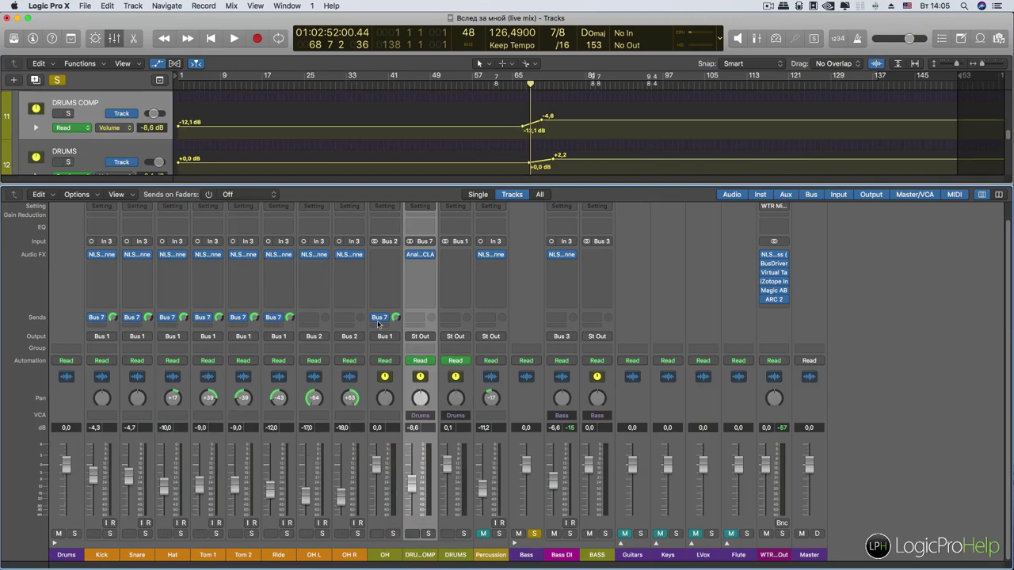
pyautogui.click(455, 554)
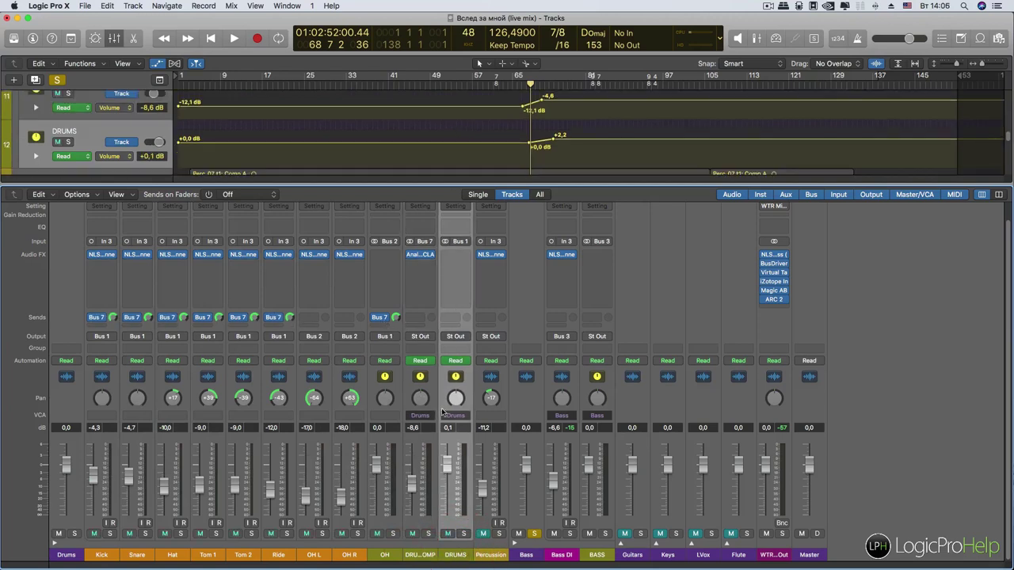
pyautogui.click(415, 418)
# - Set the Drums VCA fader to 0.1 dB and collapse the Drums stack
pyautogui.click(58, 533)
pyautogui.moveTo(66, 468)
pyautogui.mouseDown()
pyautogui.moveTo(66, 498)
pyautogui.moveTo(67, 465)
pyautogui.mouseUp()
pyautogui.click(55, 544)
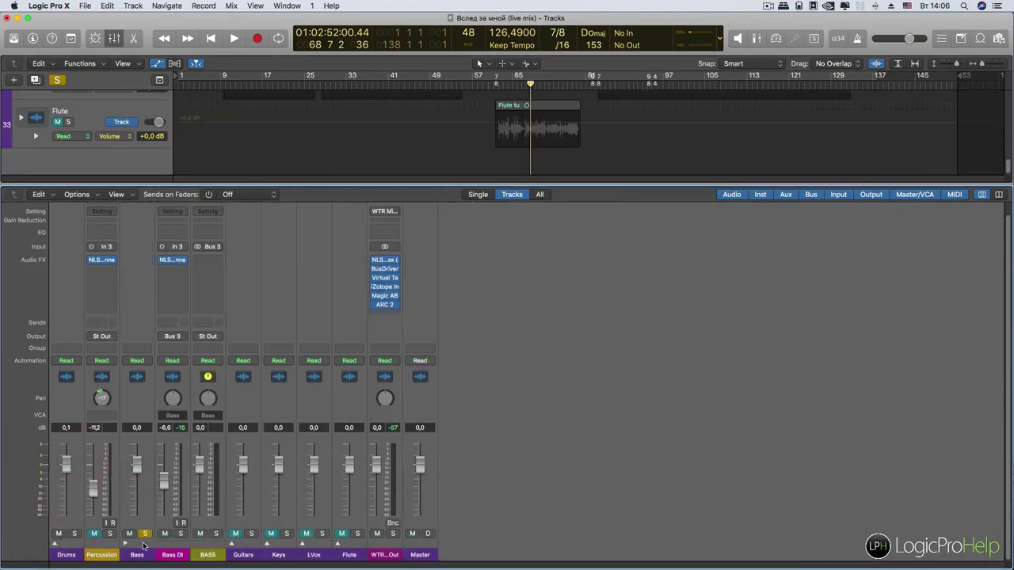
# - Set Bass DI to No VCA and check the BASS aux's output routing
pyautogui.click(173, 415)
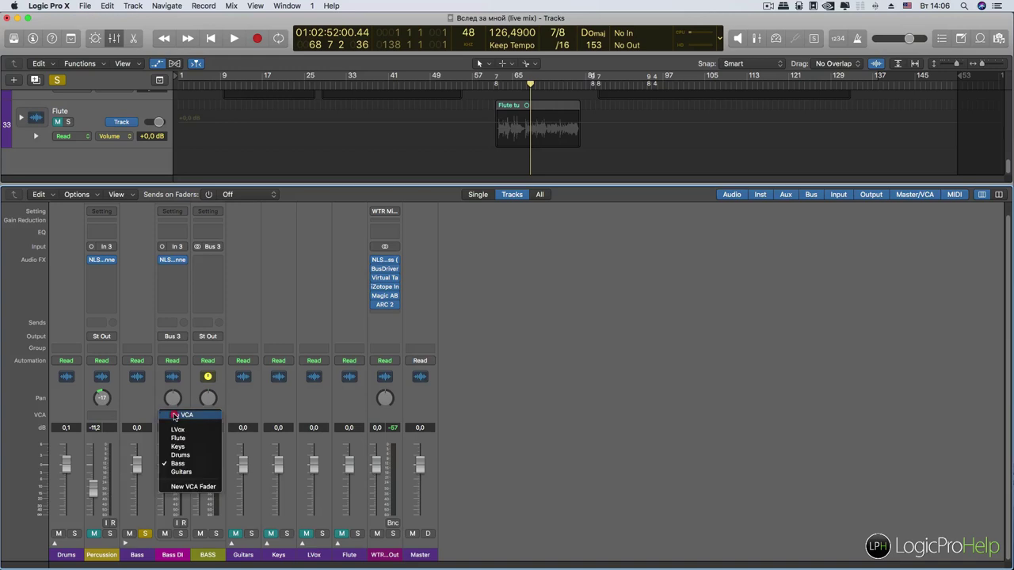
pyautogui.click(176, 415)
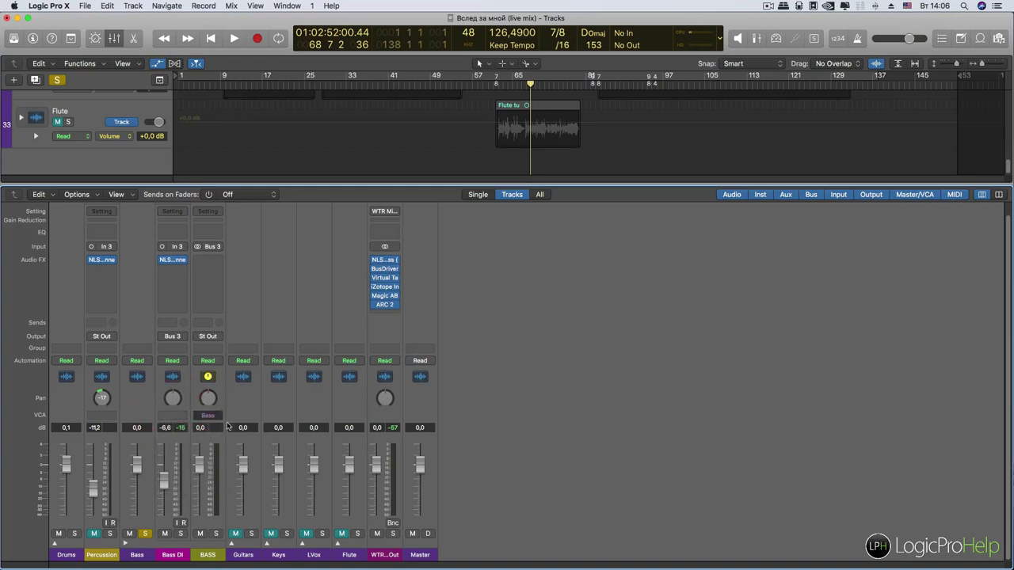
pyautogui.click(206, 547)
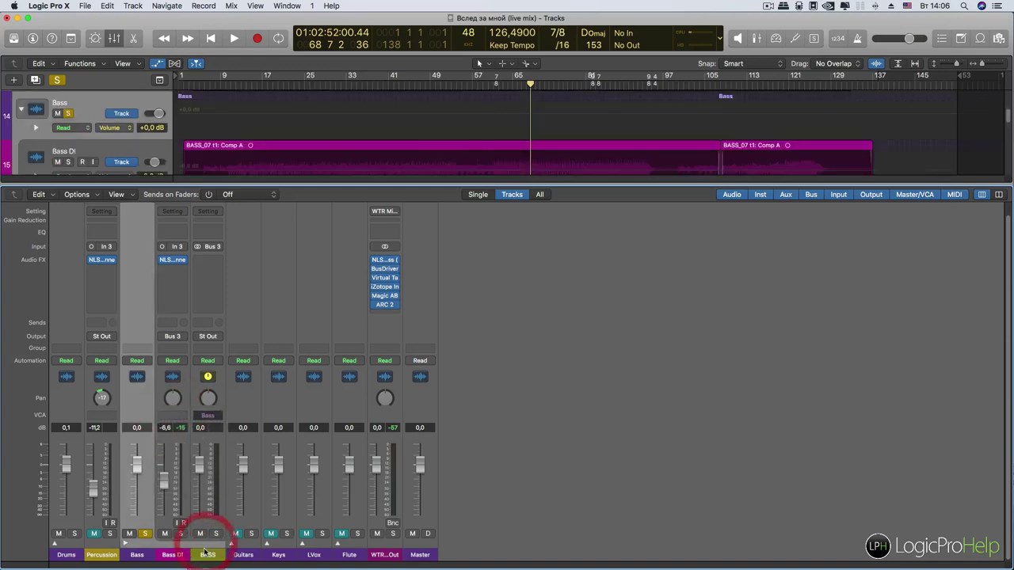
pyautogui.click(207, 336)
pyautogui.click(209, 312)
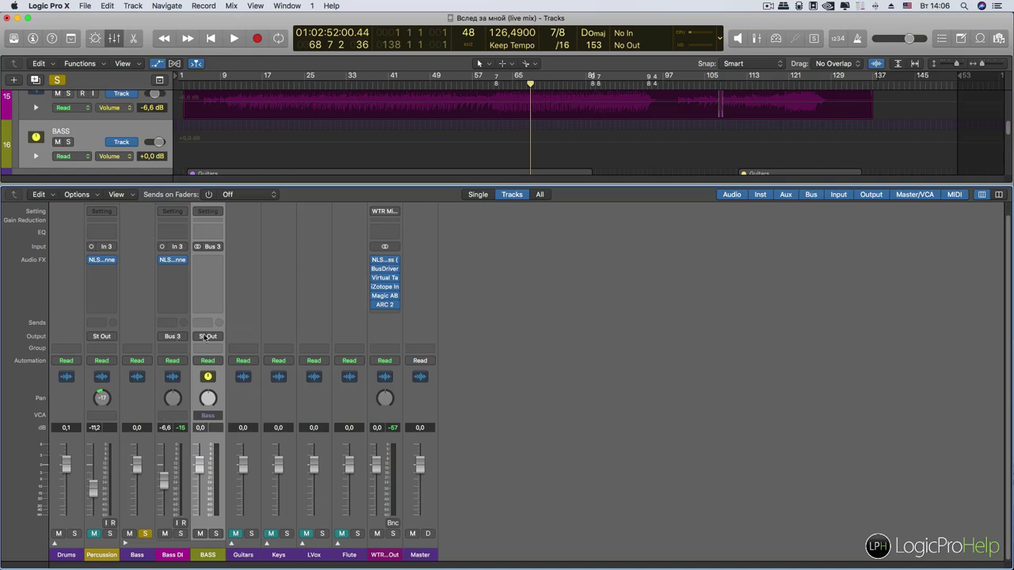
# - Collapse the Bass stack, expand the Guitars stack and select GTR m1, GTR m2 and the GTR aux to compare their routing
pyautogui.click(125, 544)
pyautogui.click(161, 544)
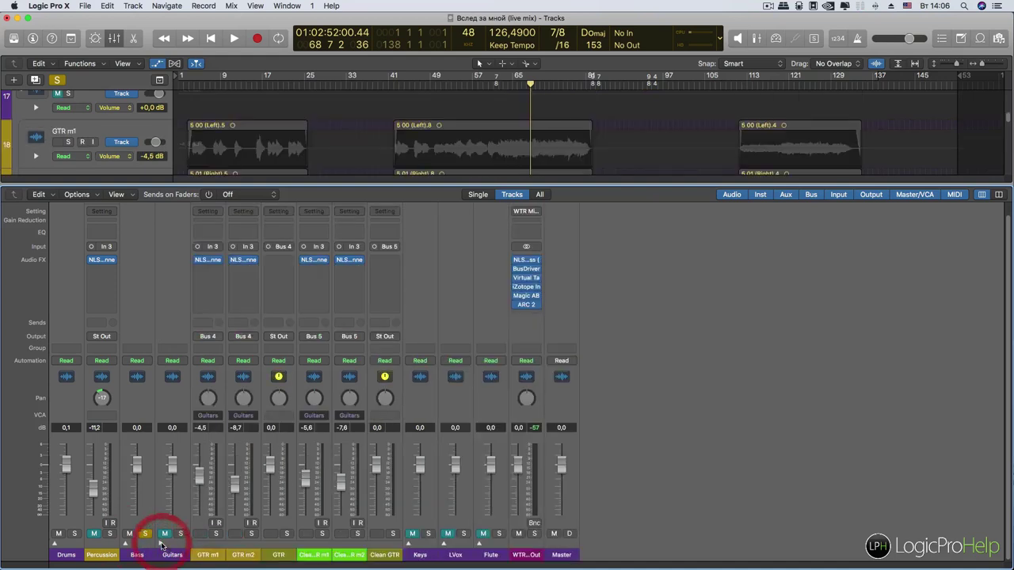
pyautogui.click(208, 554)
pyautogui.click(243, 554)
pyautogui.click(209, 555)
pyautogui.click(236, 555)
pyautogui.click(215, 556)
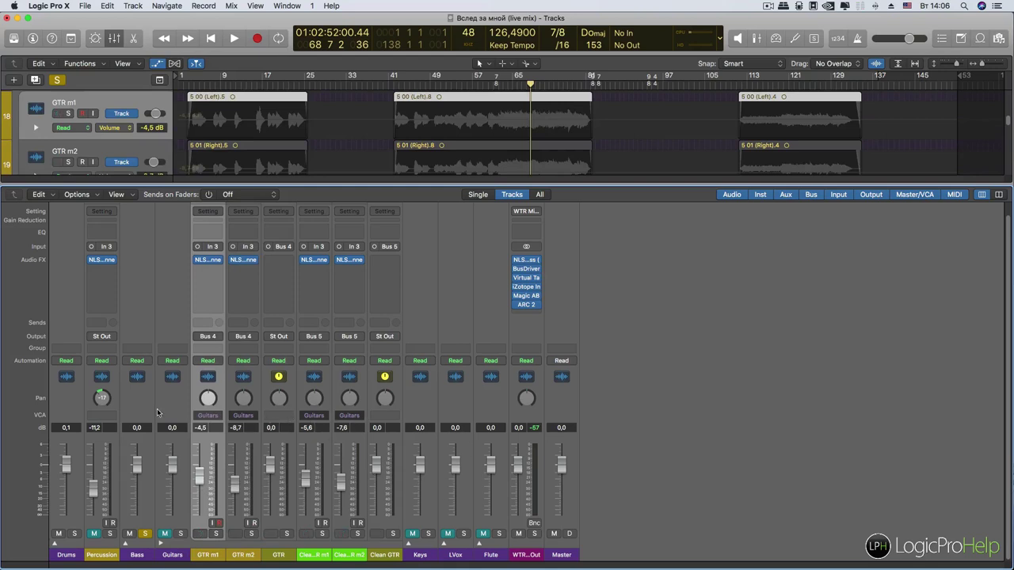
pyautogui.click(279, 555)
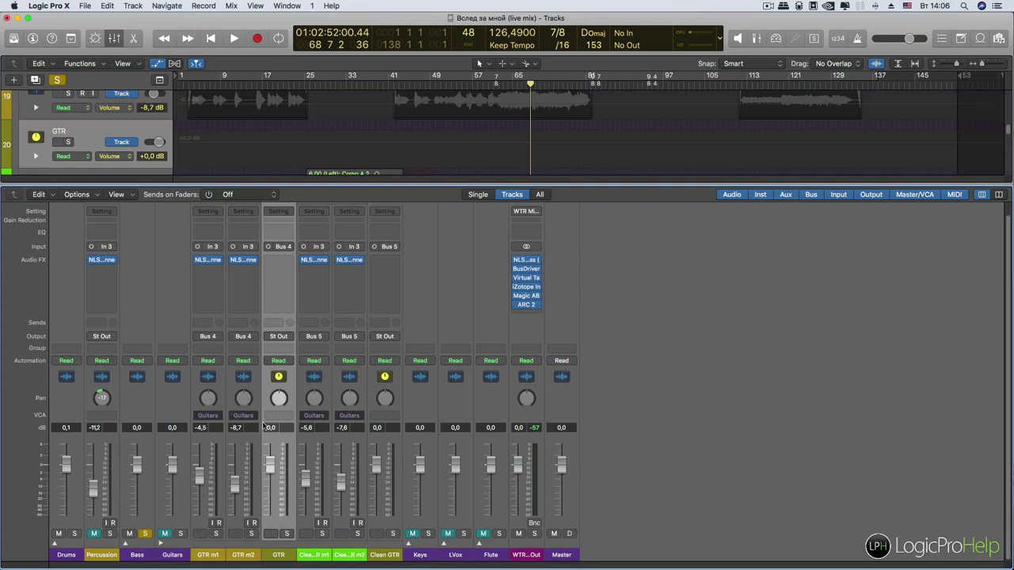
# - Unmute the Guitars stack and view the plug-in choices for the GTR aux without inserting one
pyautogui.click(164, 534)
pyautogui.click(271, 533)
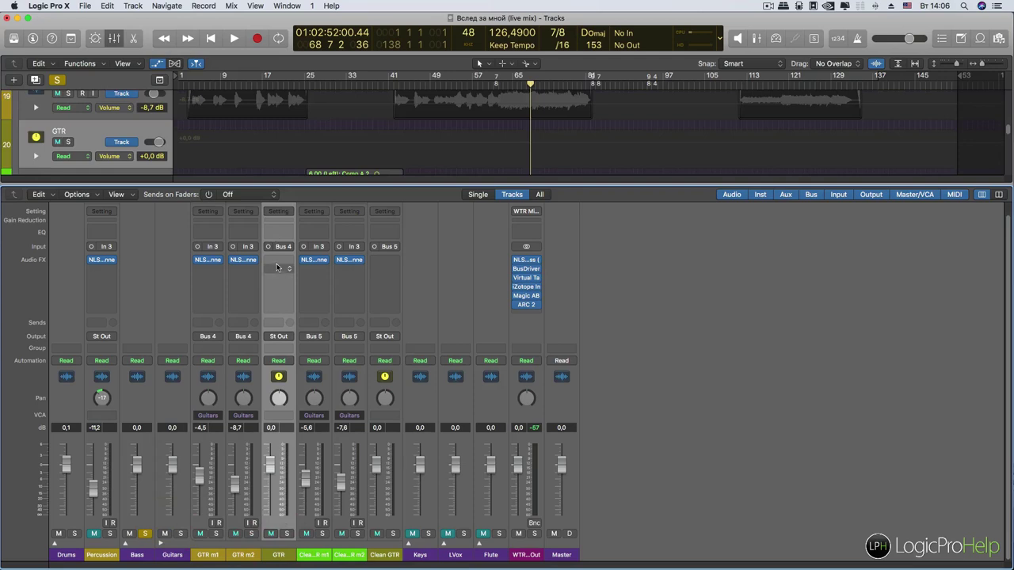
pyautogui.click(278, 558)
pyautogui.click(278, 262)
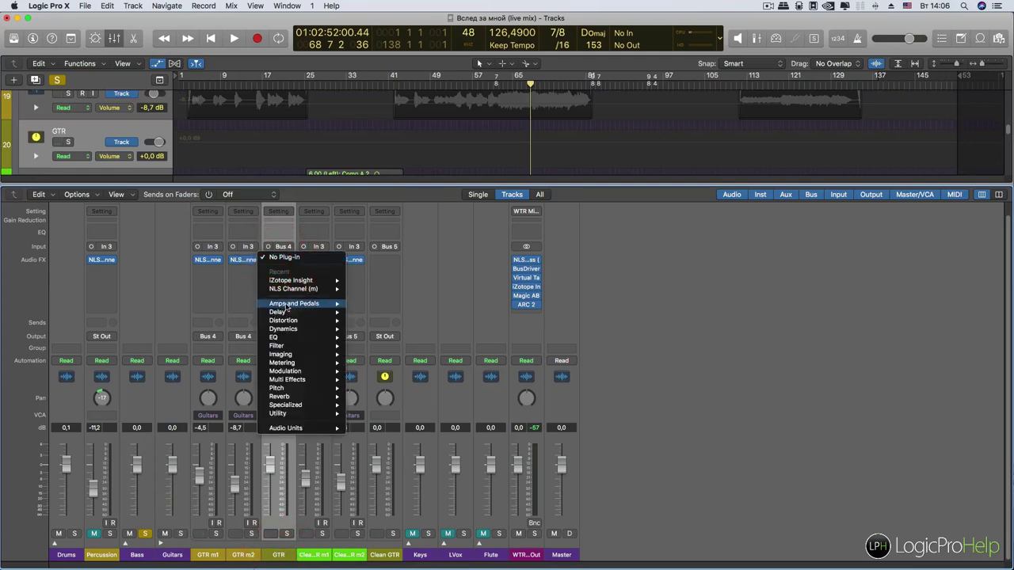
pyautogui.click(218, 301)
# - Try lowering the Guitars VCA fader to -6.4 dB and reset it to 0 dB
pyautogui.moveTo(173, 473); pyautogui.dragTo(171, 502)
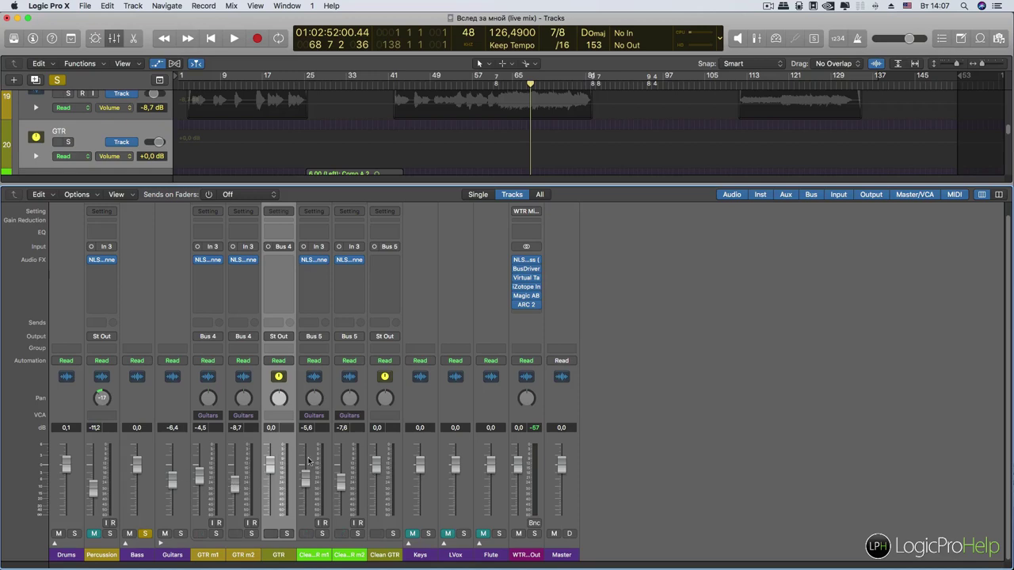
pyautogui.moveTo(173, 491)
pyautogui.mouseDown()
pyautogui.moveTo(172, 472)
pyautogui.moveTo(169, 491)
pyautogui.mouseUp()
pyautogui.keyDown('alt'); pyautogui.click(171, 484); pyautogui.keyUp('alt')
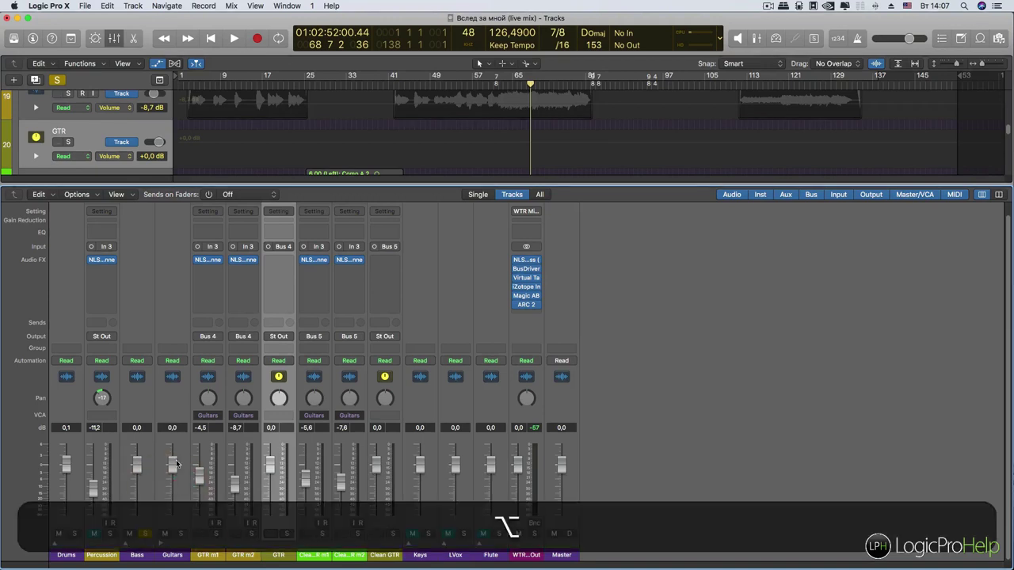
# - Select GTR m1, GTR m2 and both clean guitar source tracks and set them to No VCA
pyautogui.click(207, 555)
pyautogui.keyDown('super'); pyautogui.click(250, 558); pyautogui.keyUp('super')
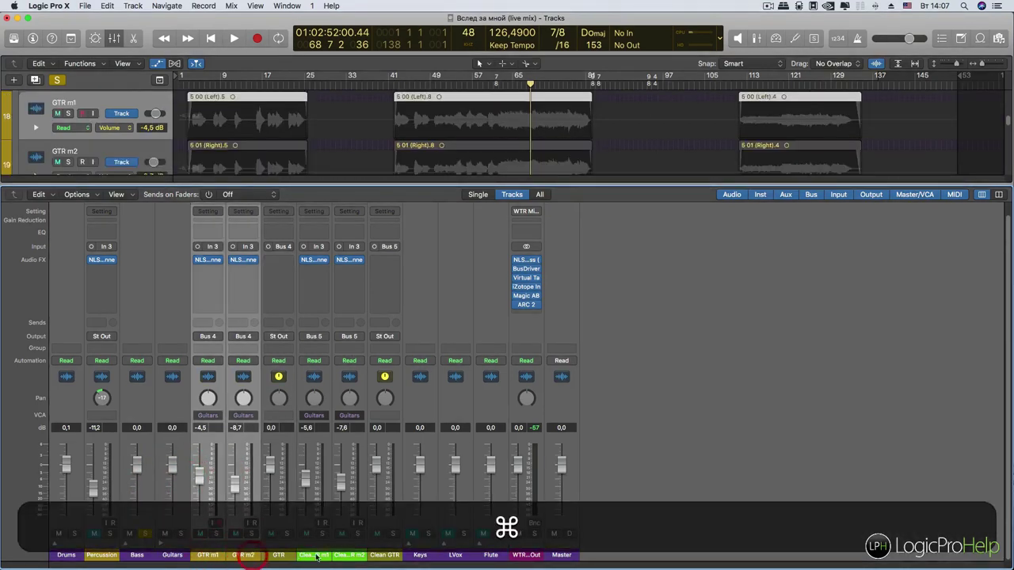
pyautogui.keyDown('super'); pyautogui.click(321, 556); pyautogui.keyUp('super')
pyautogui.keyDown('super'); pyautogui.click(363, 557); pyautogui.keyUp('super')
pyautogui.click(320, 416)
pyautogui.click(319, 428)
# - Assign the GTR and Clean GTR auxes to the Guitars VCA and test its fader, returning it to 0 dB
pyautogui.keyDown('super'); pyautogui.click(388, 555); pyautogui.keyUp('super')
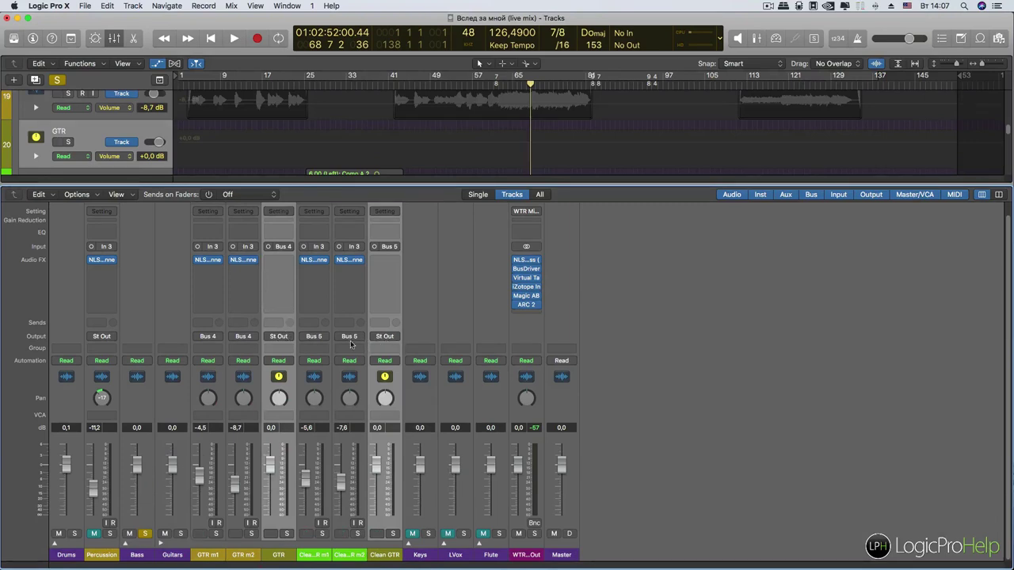
pyautogui.click(286, 349)
pyautogui.click(266, 324)
pyautogui.click(279, 415)
pyautogui.click(284, 472)
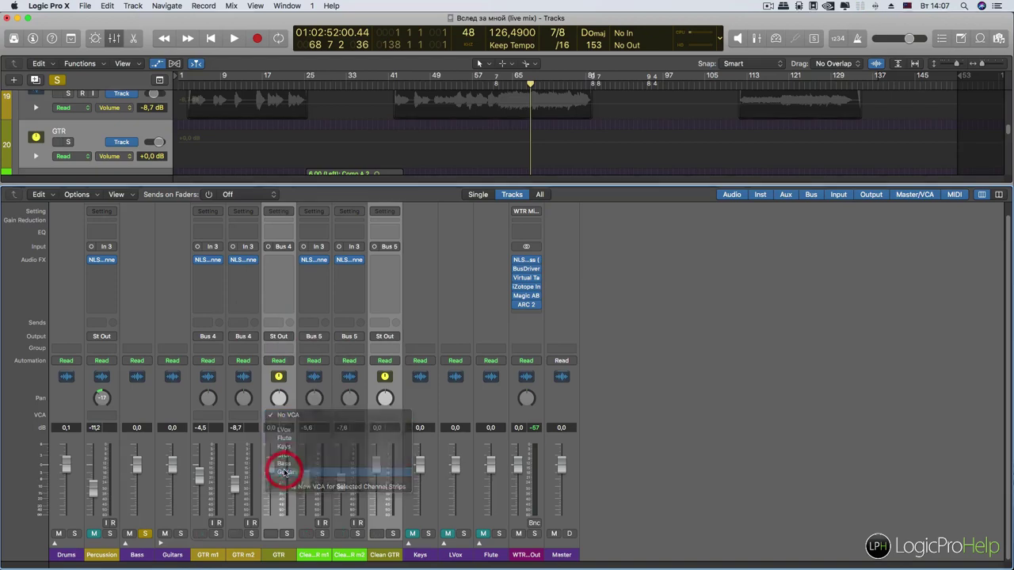
pyautogui.moveTo(173, 495); pyautogui.dragTo(176, 472)
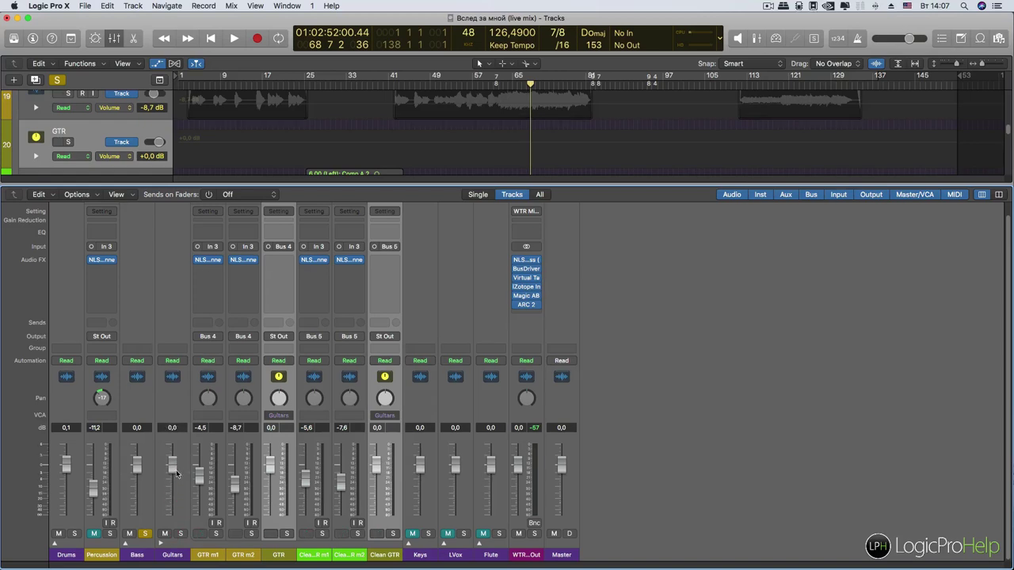
# - Expand the Keys stack, set Piano L and Piano R to No VCA, and select the PIANO aux
pyautogui.click(406, 545)
pyautogui.click(455, 415)
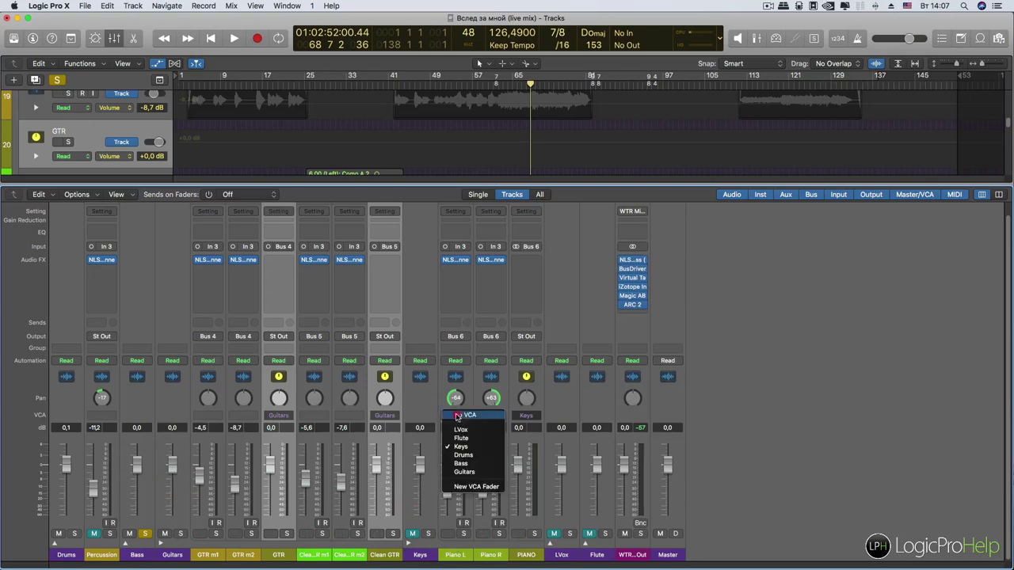
pyautogui.click(464, 415)
pyautogui.click(491, 414)
pyautogui.click(495, 415)
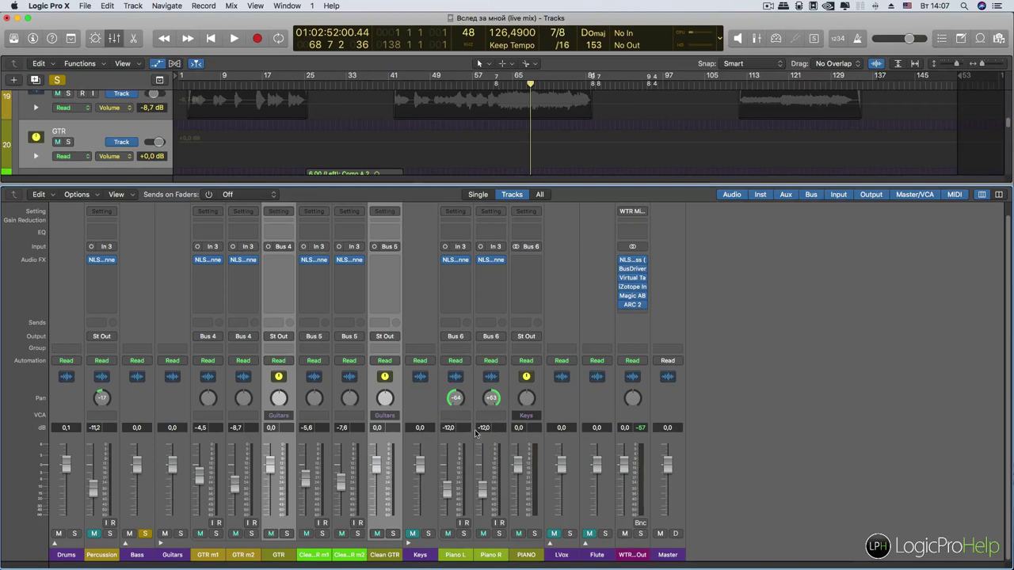
pyautogui.click(490, 550)
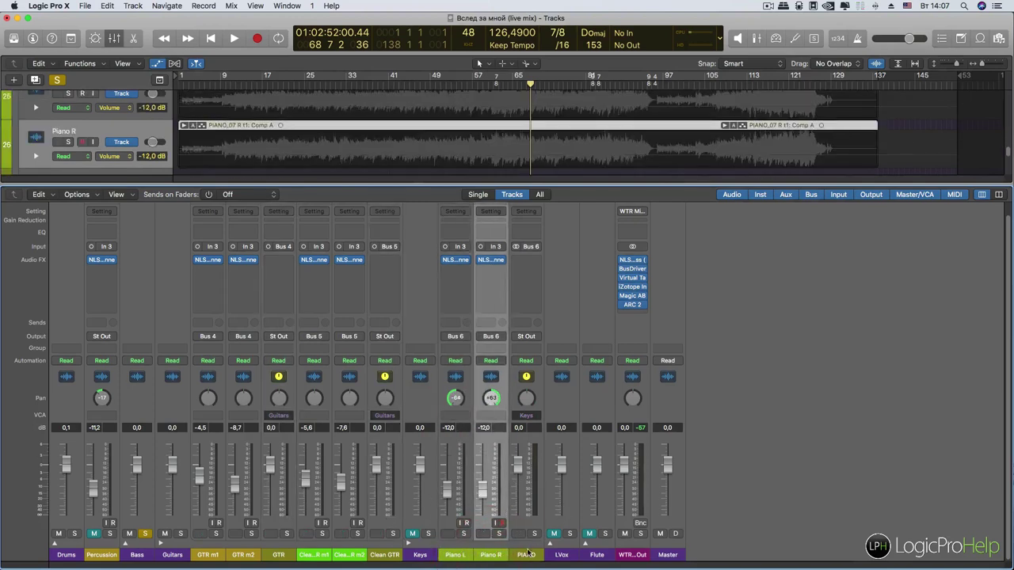
pyautogui.click(526, 553)
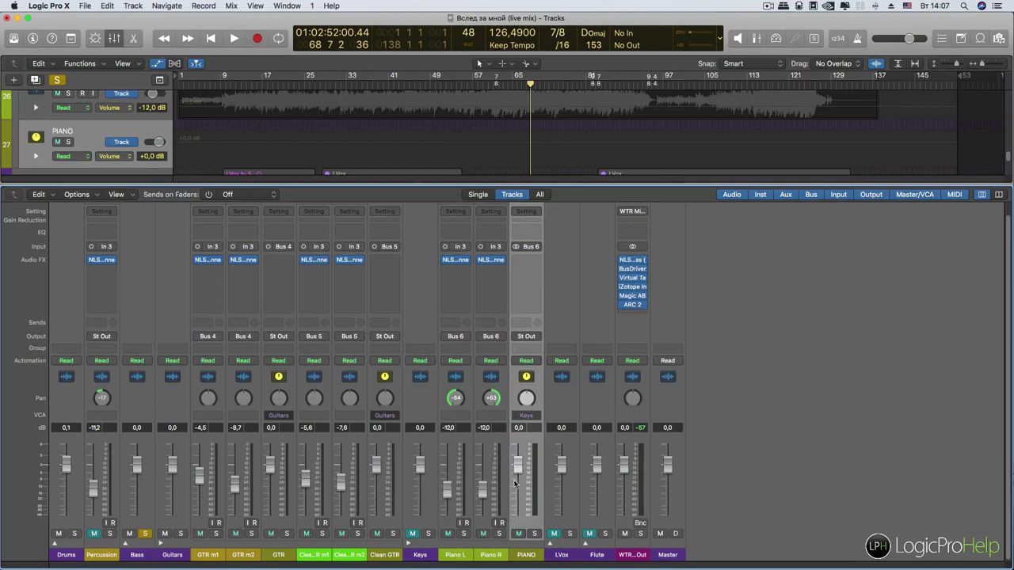
# - Expand the LVox stack and test its VCA fader, resetting it to 0 dB
pyautogui.click(549, 544)
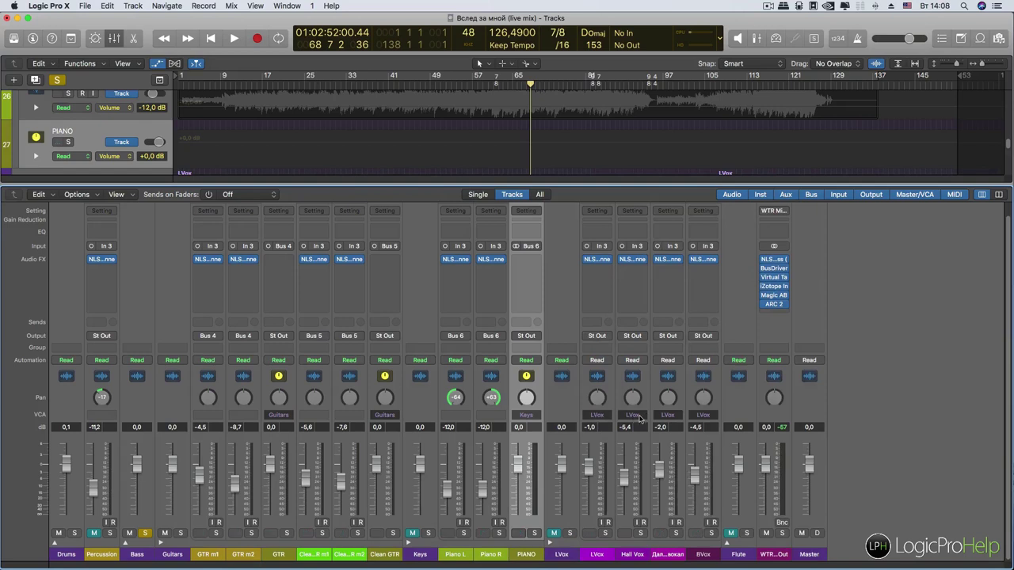
pyautogui.moveTo(564, 487); pyautogui.dragTo(559, 473)
pyautogui.keyDown('alt'); pyautogui.click(559, 469); pyautogui.keyUp('alt')
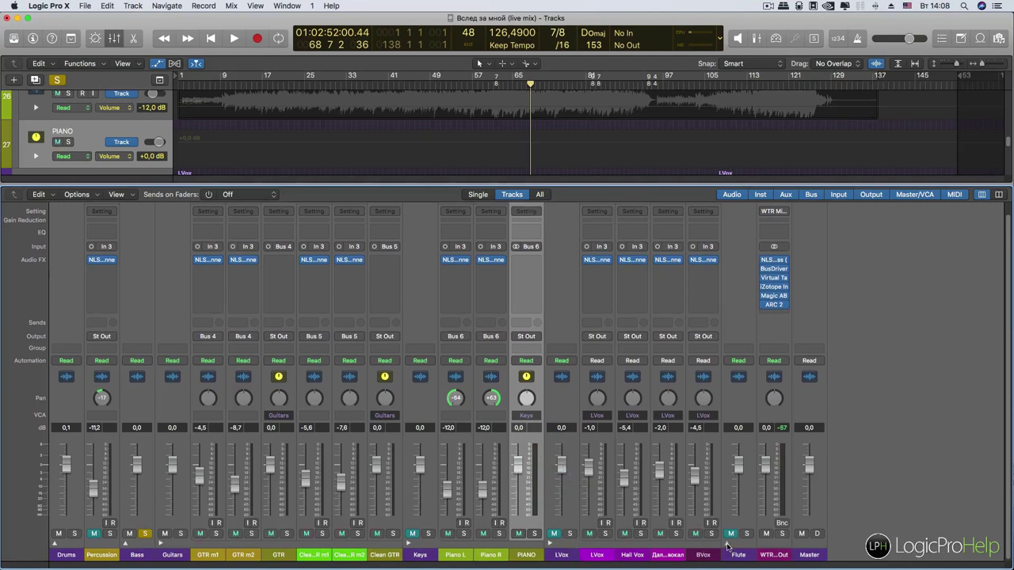
# - Expand the Flute stack and test its VCA fader, resetting it to 0 dB
pyautogui.click(726, 543)
pyautogui.moveTo(770, 449); pyautogui.dragTo(737, 464)
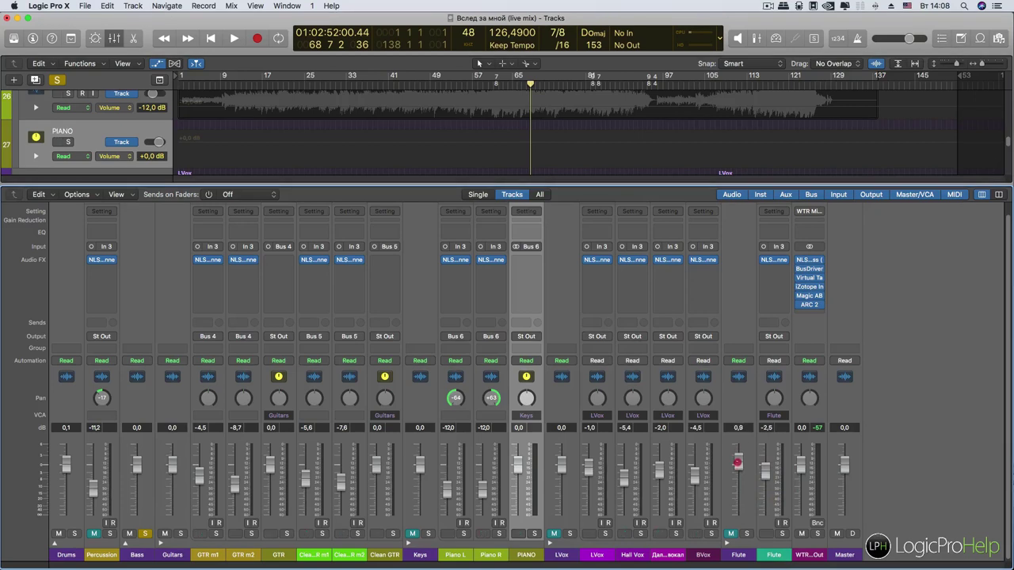
pyautogui.keyDown('alt'); pyautogui.click(738, 466); pyautogui.keyUp('alt')
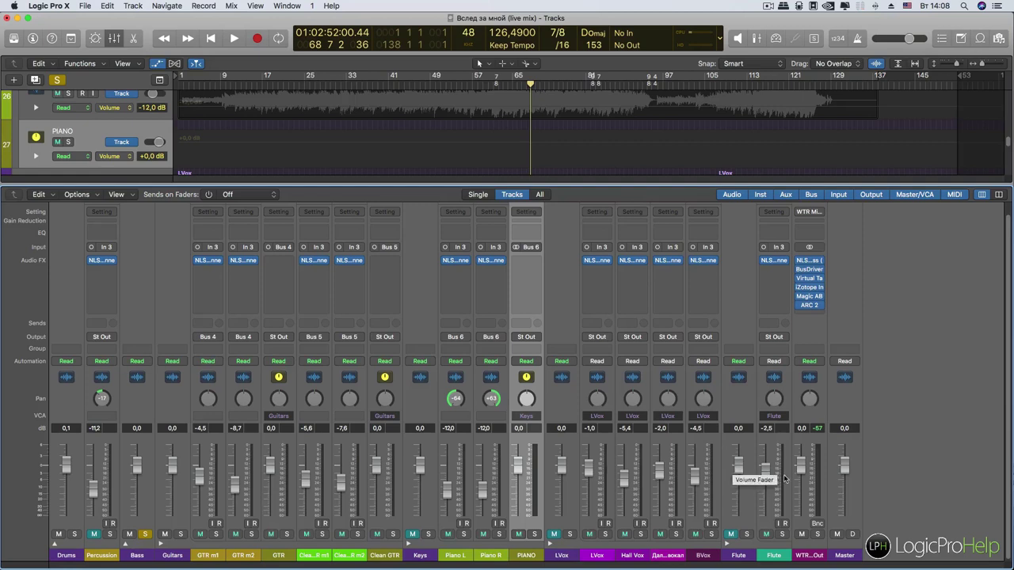
# - Move the Master fader and the linked master volume slider, lowering the level to -15.6 dB, and reset Master to 0 dB
pyautogui.moveTo(844, 466)
pyautogui.mouseDown()
pyautogui.moveTo(845, 481)
pyautogui.moveTo(851, 467)
pyautogui.moveTo(801, 467)
pyautogui.moveTo(807, 491)
pyautogui.moveTo(800, 453)
pyautogui.moveTo(846, 477)
pyautogui.moveTo(847, 459)
pyautogui.moveTo(802, 466)
pyautogui.moveTo(846, 460)
pyautogui.mouseUp()
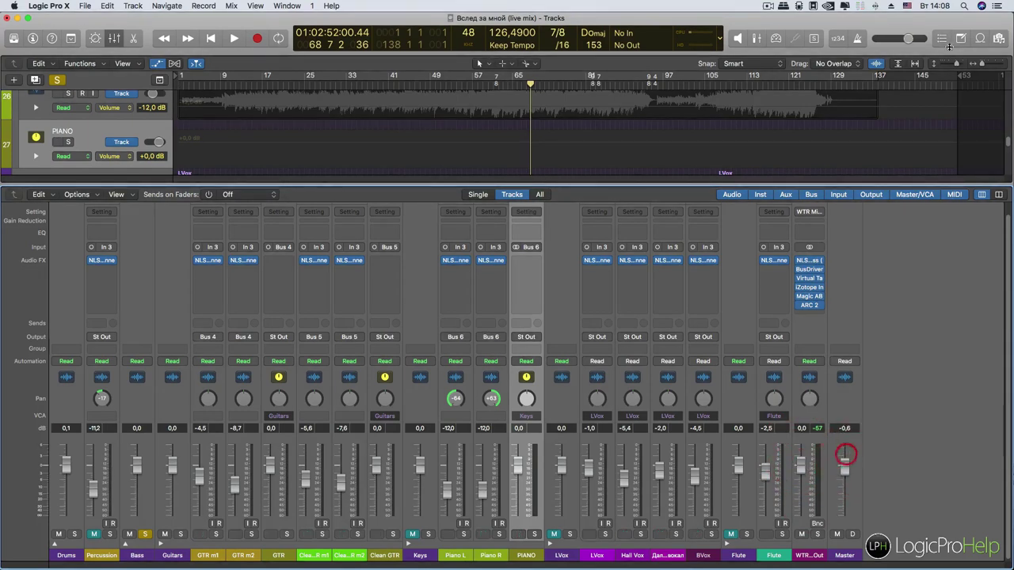
pyautogui.moveTo(910, 39)
pyautogui.mouseDown()
pyautogui.moveTo(877, 39)
pyautogui.moveTo(920, 40)
pyautogui.mouseUp()
pyautogui.moveTo(841, 463); pyautogui.dragTo(846, 521)
pyautogui.keyDown('alt'); pyautogui.click(844, 472); pyautogui.keyUp('alt')
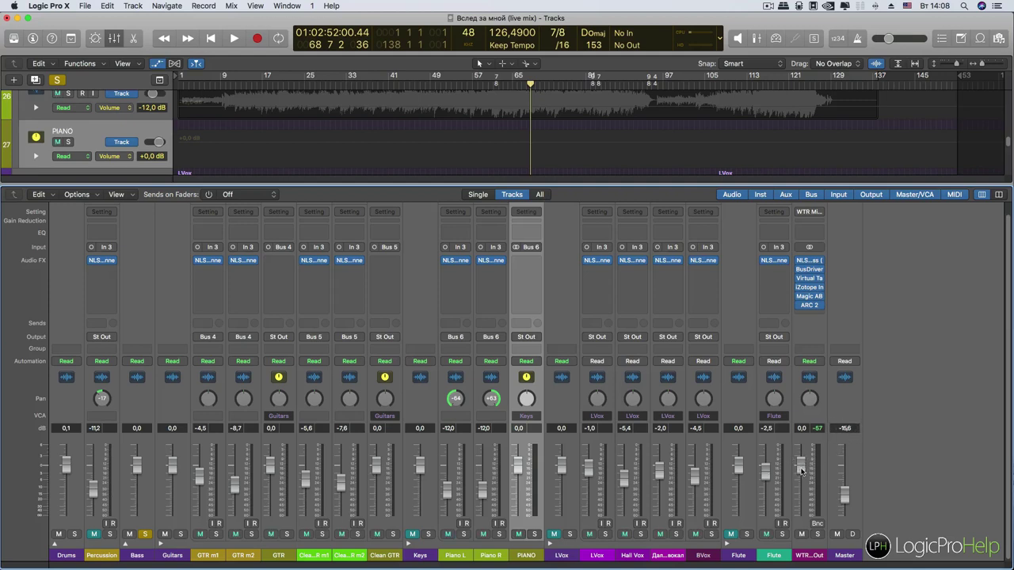
pyautogui.keyDown('alt'); pyautogui.click(801, 467); pyautogui.keyUp('alt')
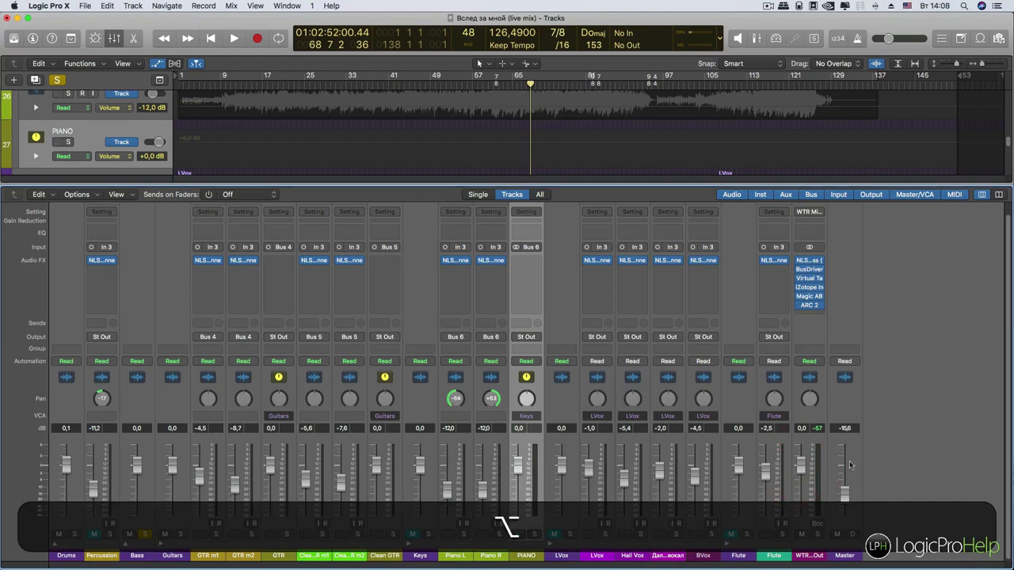
pyautogui.keyDown('alt'); pyautogui.click(846, 465); pyautogui.keyUp('alt')
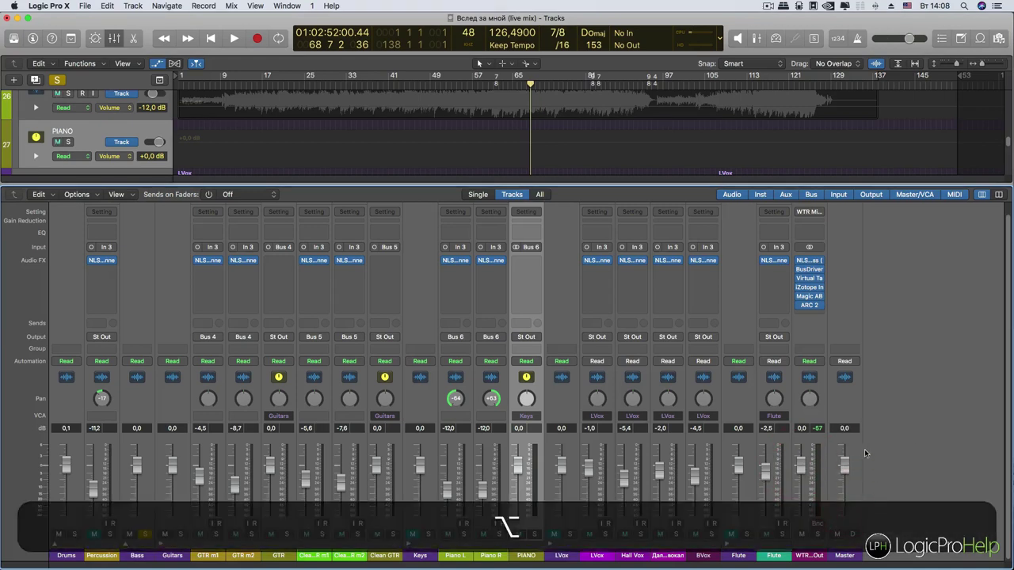
pyautogui.keyDown('alt'); pyautogui.click(843, 469); pyautogui.keyUp('alt')
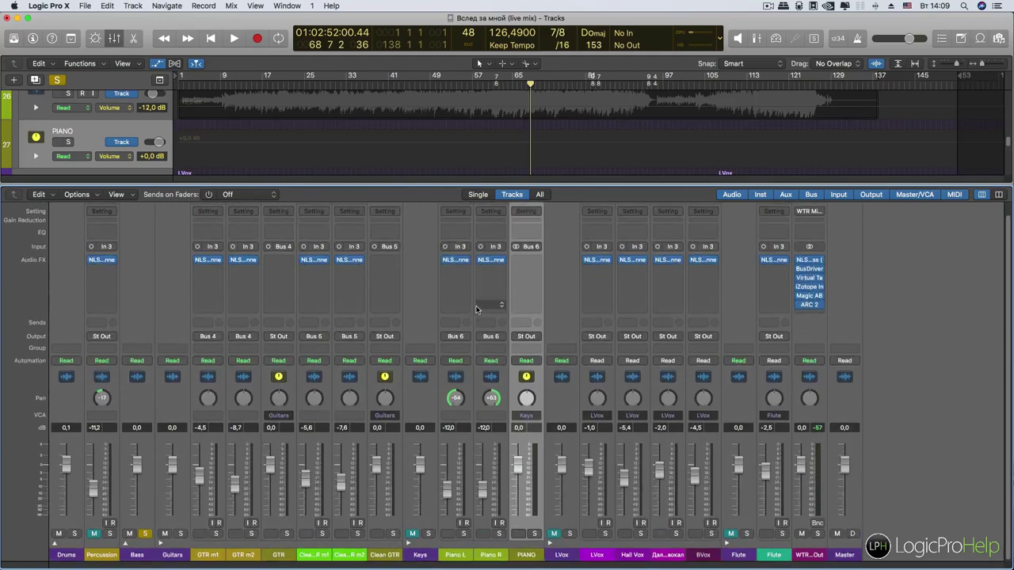
pyautogui.scroll(3, 476, 310)
pyautogui.scroll(-3, 475, 309)
pyautogui.scroll(4, 476, 310)
pyautogui.scroll(-3, 476, 309)
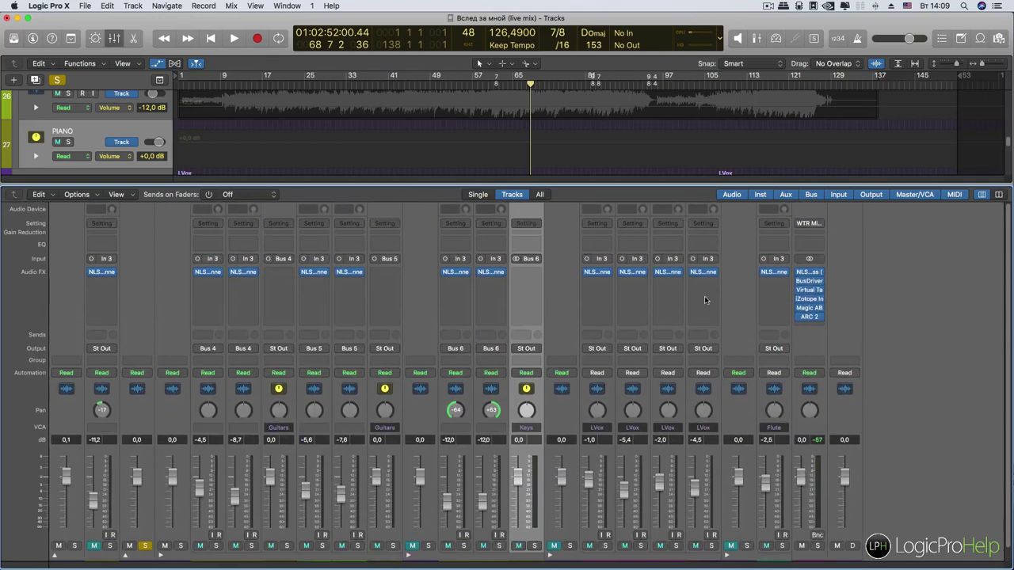